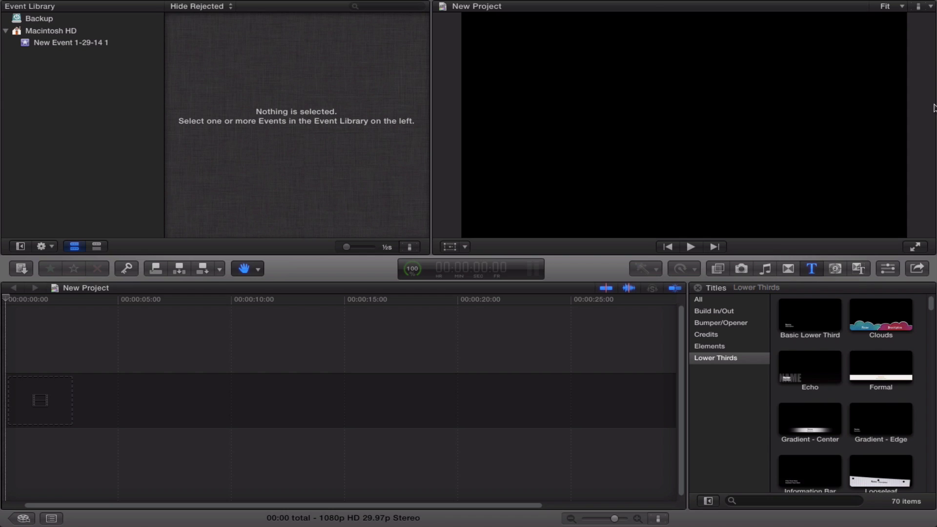
click(115, 5)
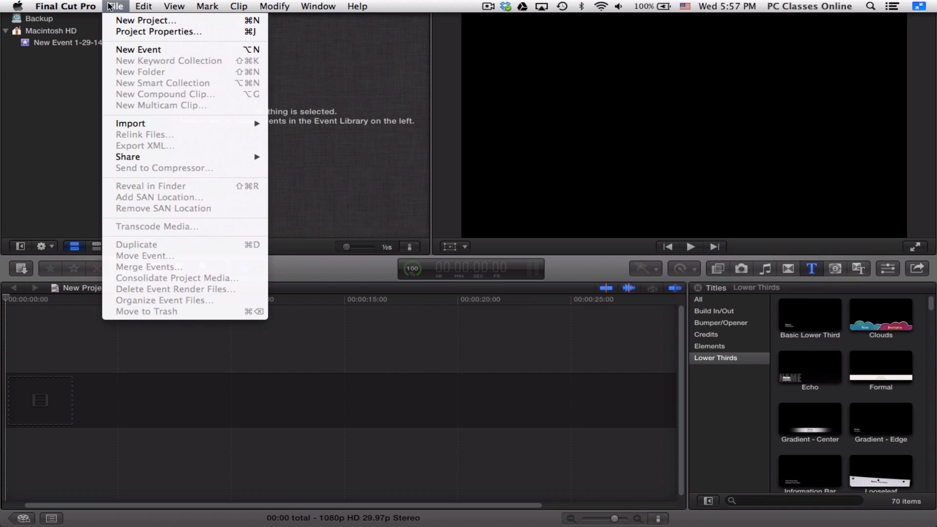
click(108, 6)
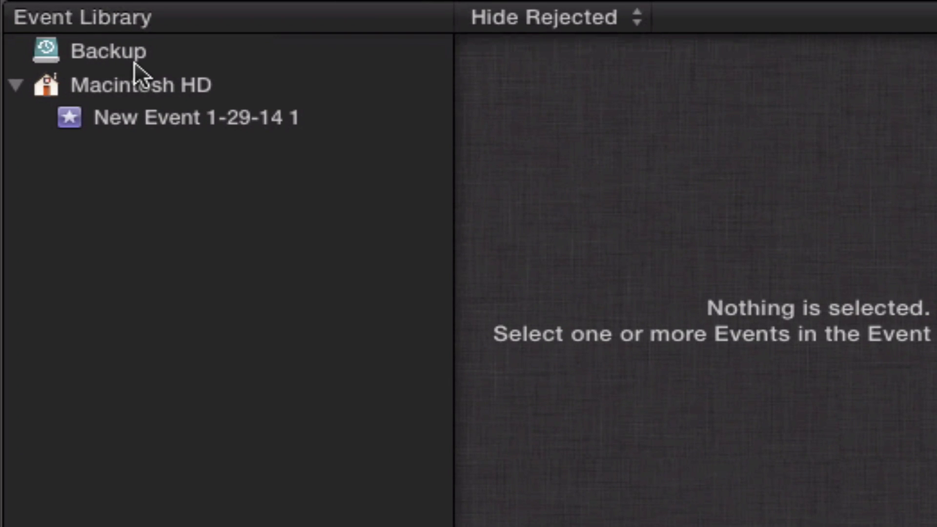
- Create a new event on the Macintosh HD drive in the Event Library
click(134, 54)
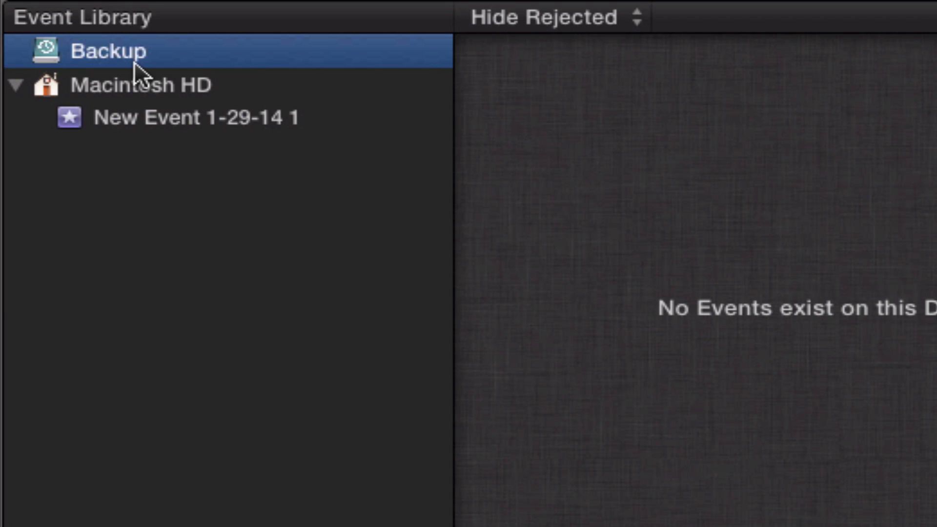
click(117, 87)
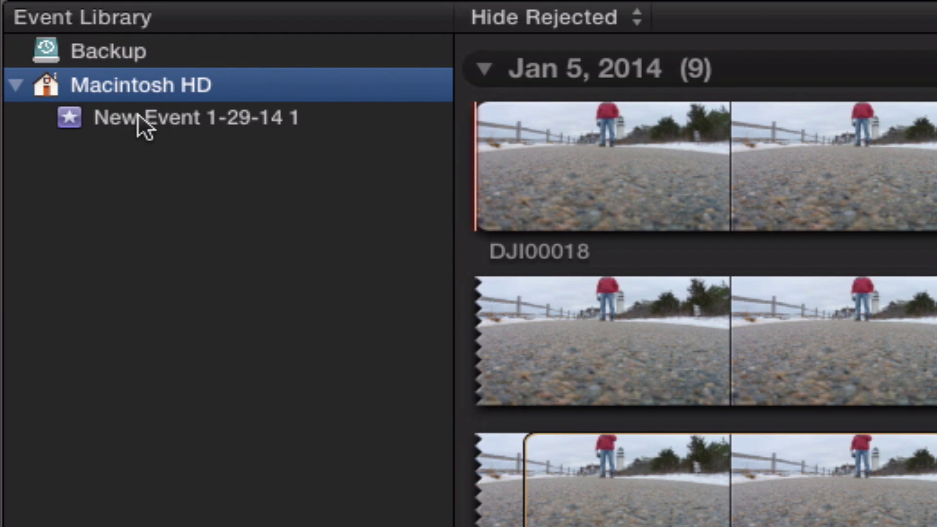
click(137, 116)
click(111, 85)
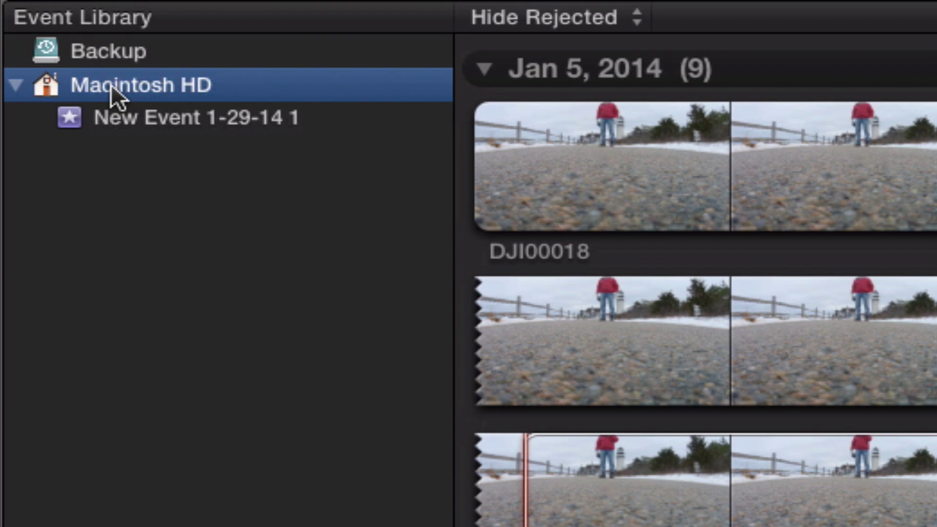
mouse_move(203, 9)
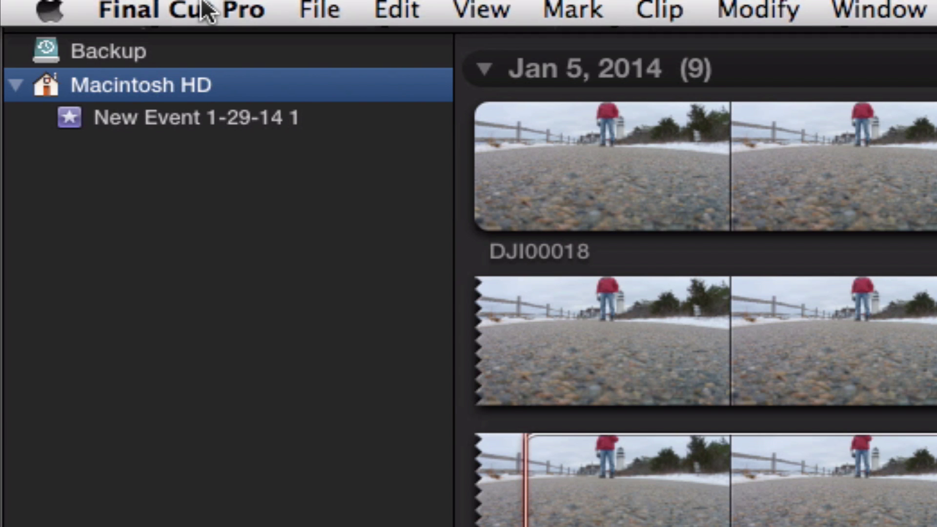
click(324, 2)
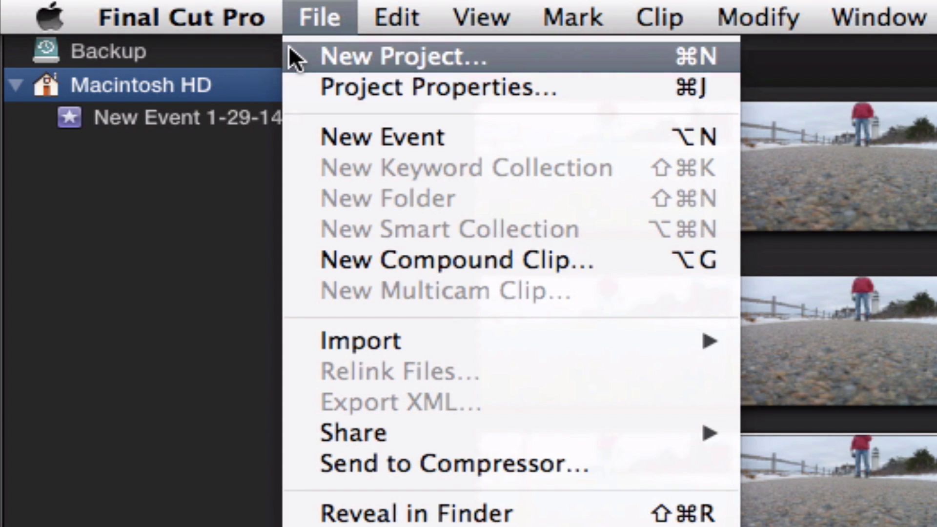
click(296, 142)
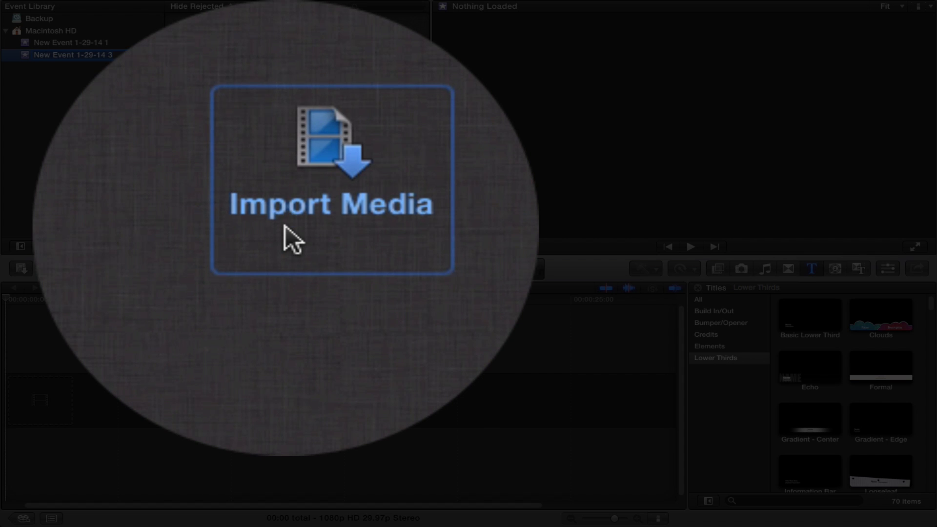
- Import all the MP4 clips from the FCP X Footage folder on the Desktop into the new event
click(285, 130)
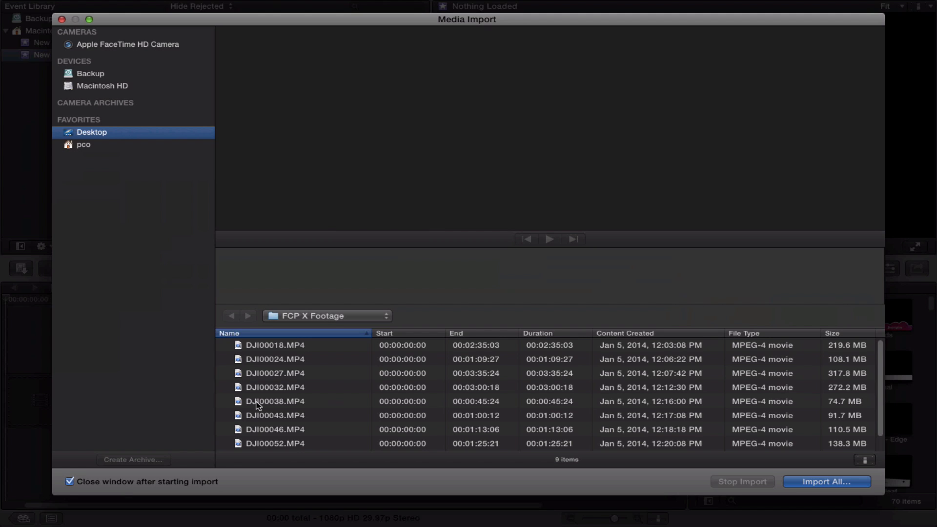
click(282, 361)
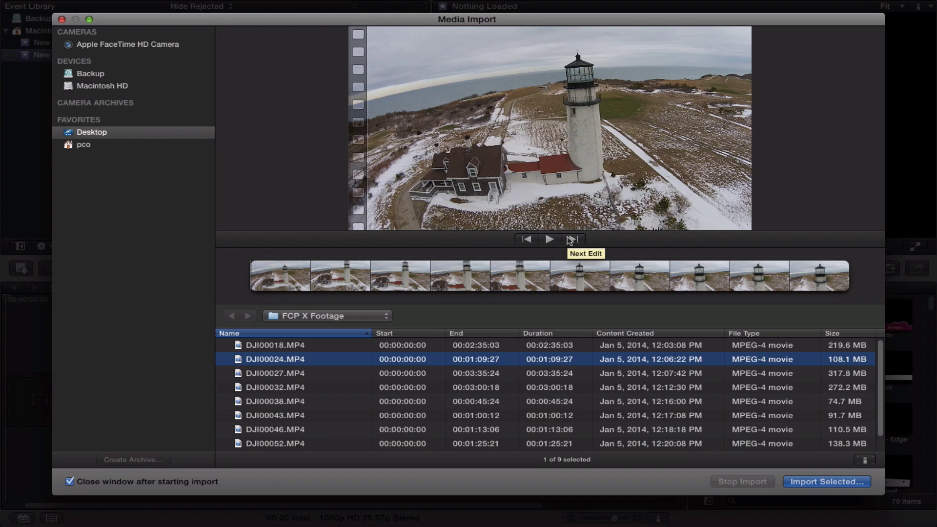
key(super+a)
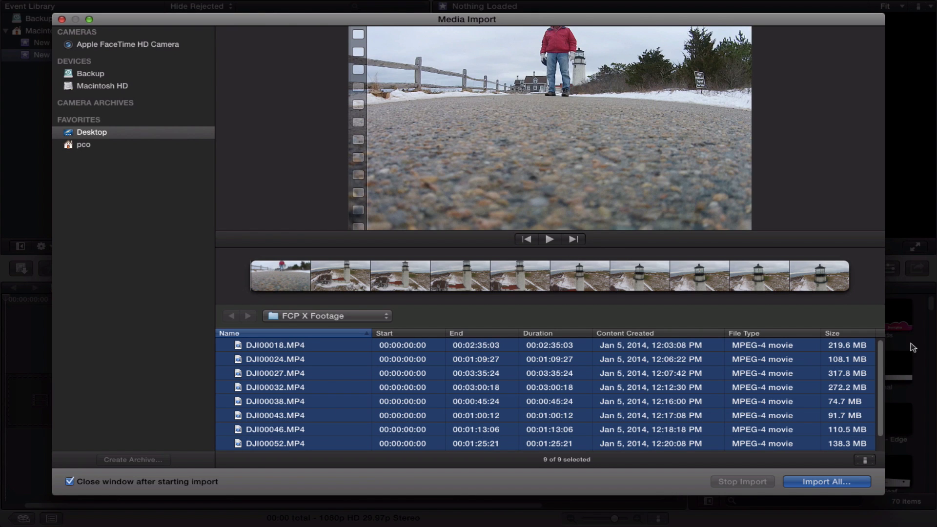
click(818, 483)
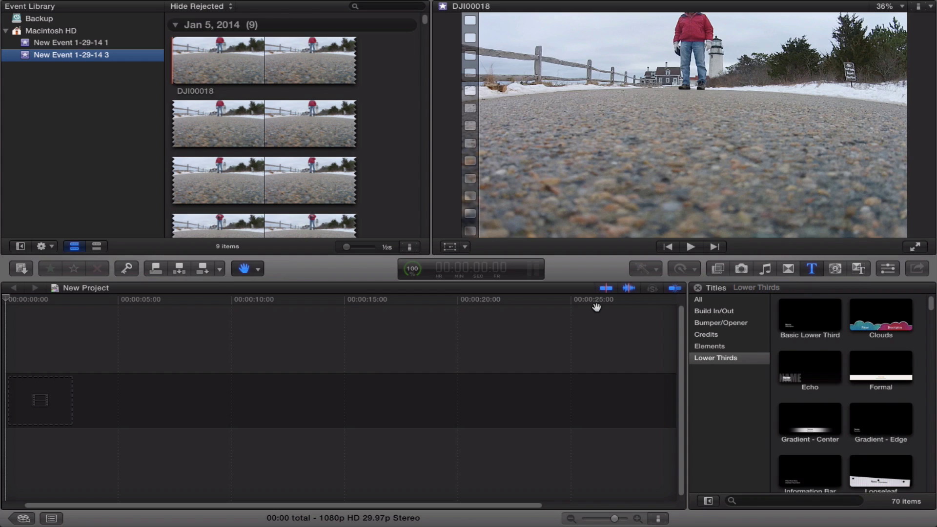
- Hide the Event Library list and view the options for grouping and arranging events and clips
click(596, 307)
click(216, 228)
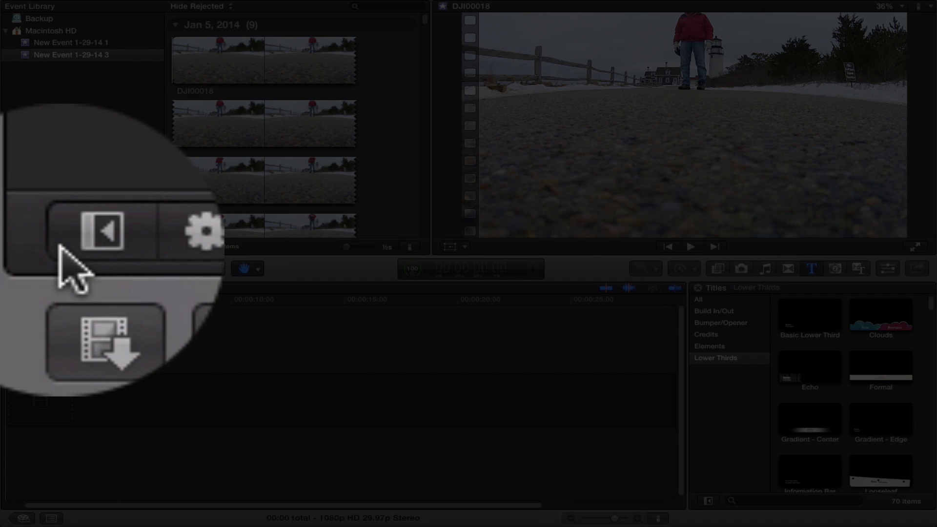
click(14, 249)
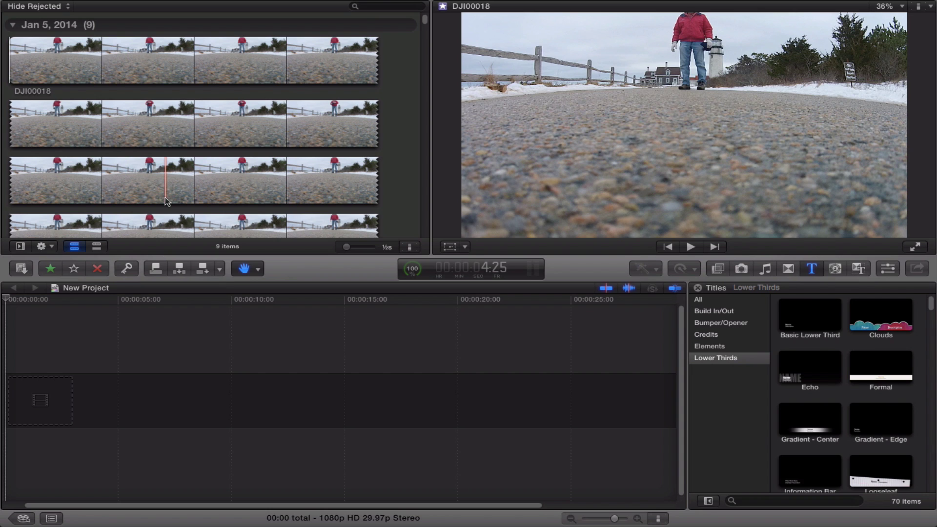
click(49, 249)
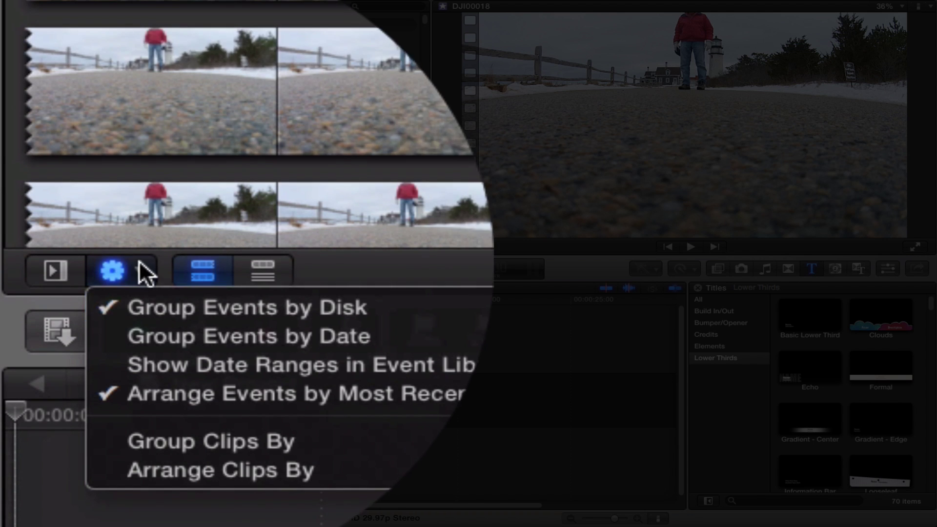
click(51, 246)
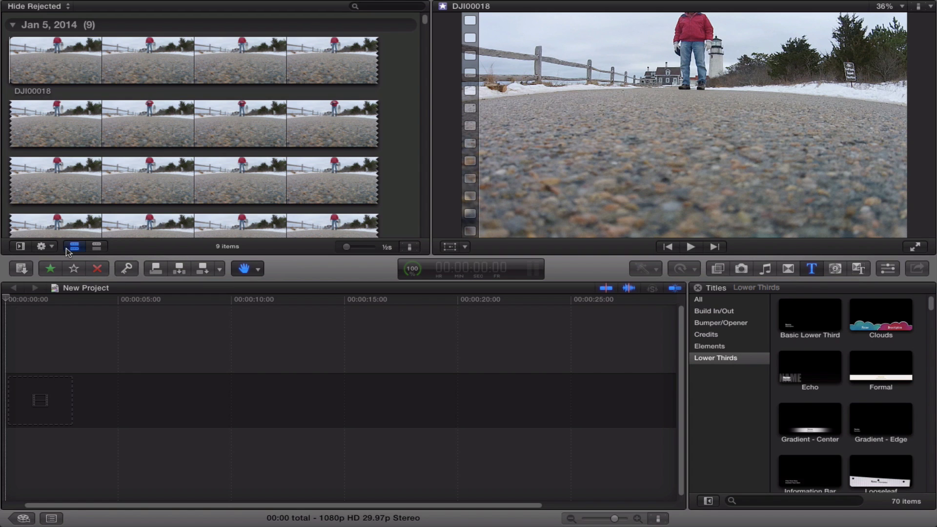
- Look through the event's first clips in list view, and return the browser to filmstrip view
click(101, 250)
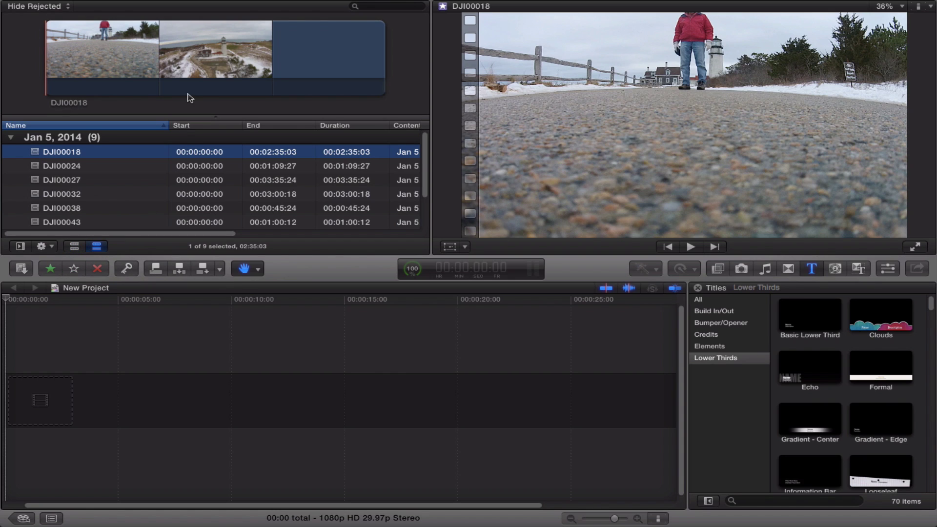
click(191, 104)
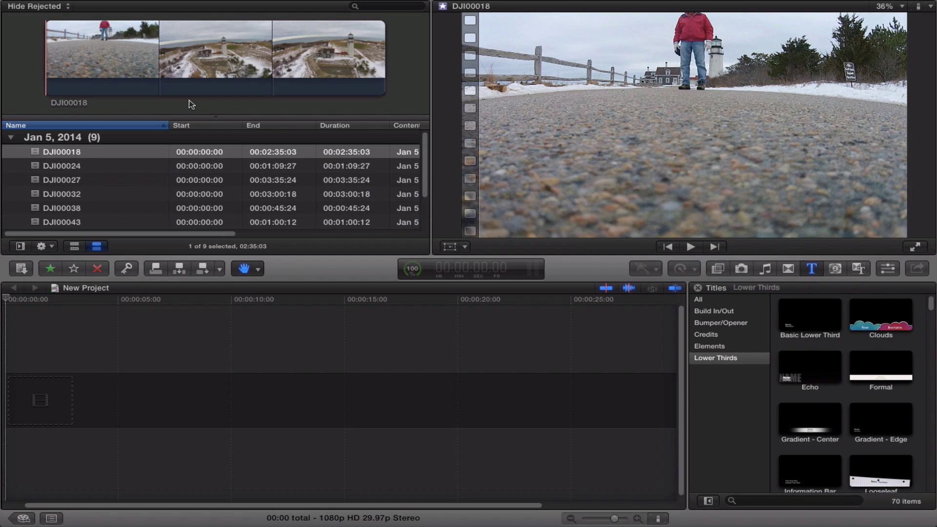
click(81, 167)
key(Down)
key(Up)
key(Up)
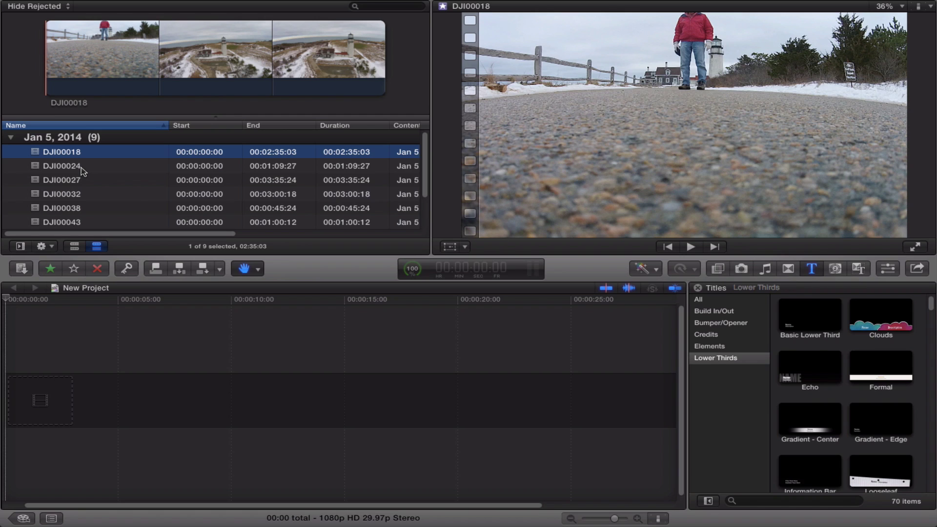
click(73, 246)
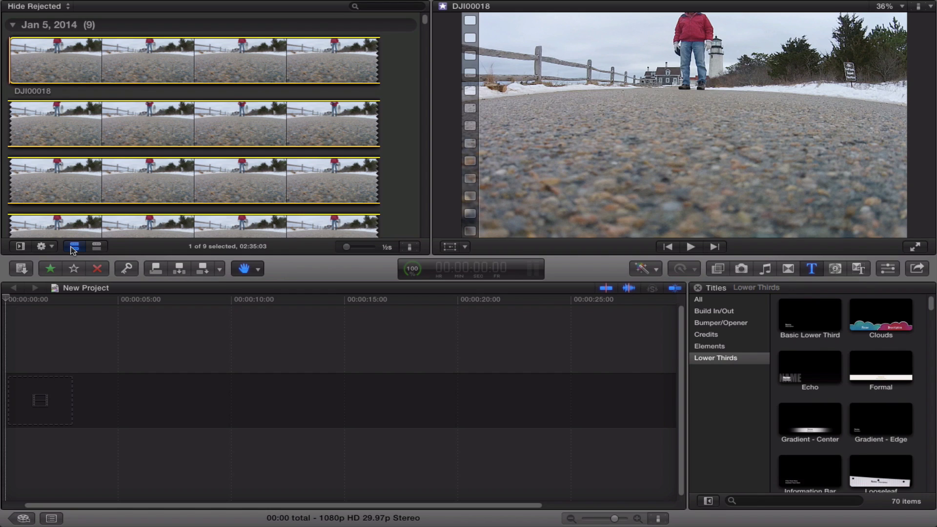
- Set the browser filmstrips to show one thumbnail per 5 seconds of footage
click(67, 91)
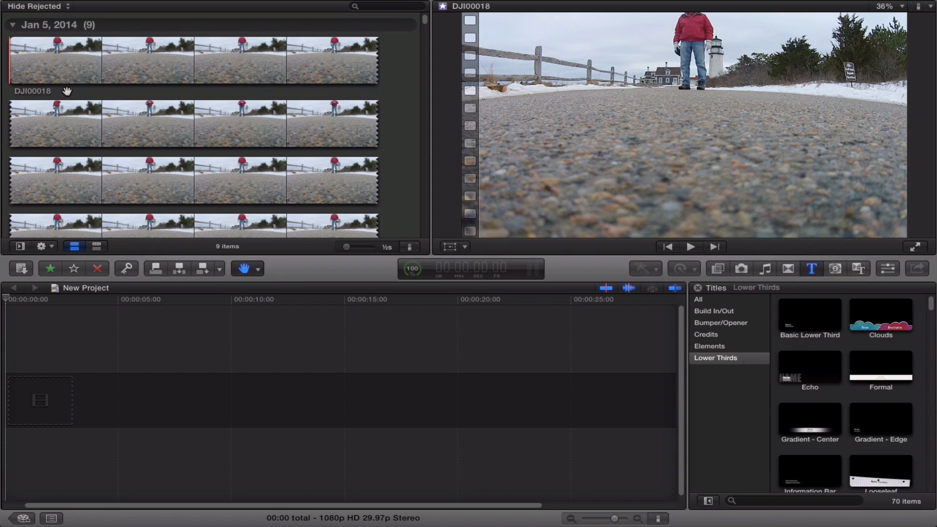
click(224, 390)
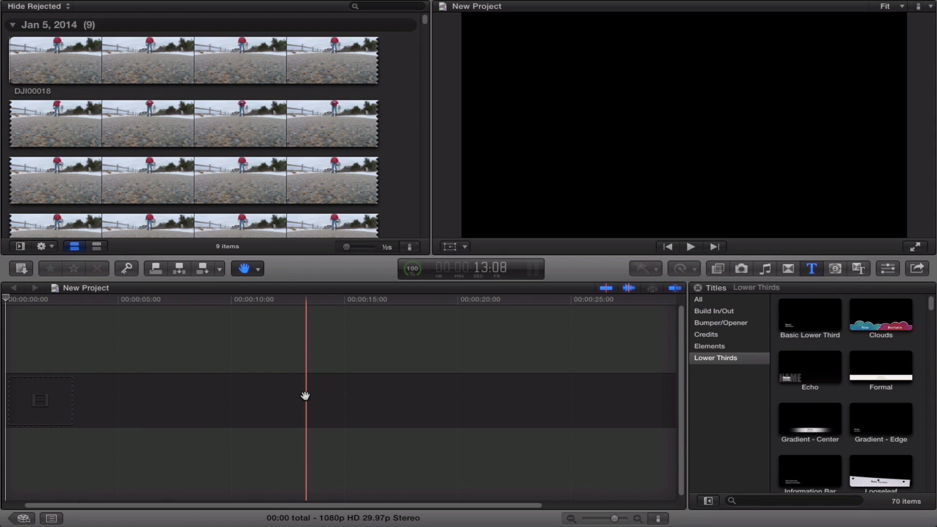
click(54, 63)
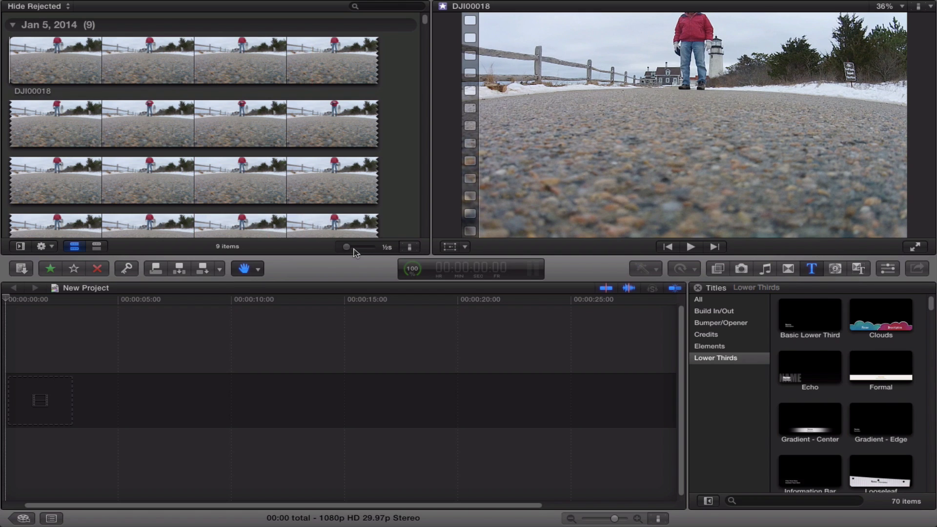
drag(347, 247, 354, 247)
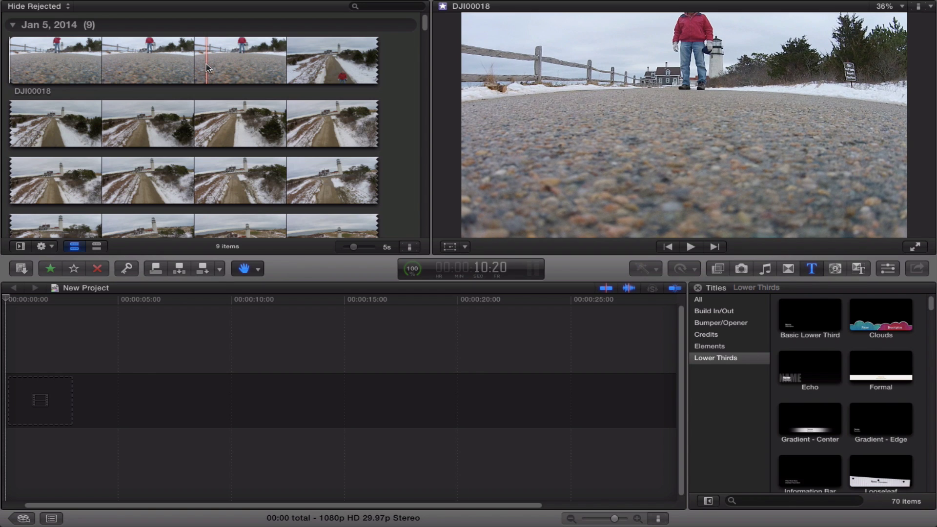
- Mark the range from 10:19 to about 15:20 in clip DJI00018 and append it to the primary storyline
click(206, 63)
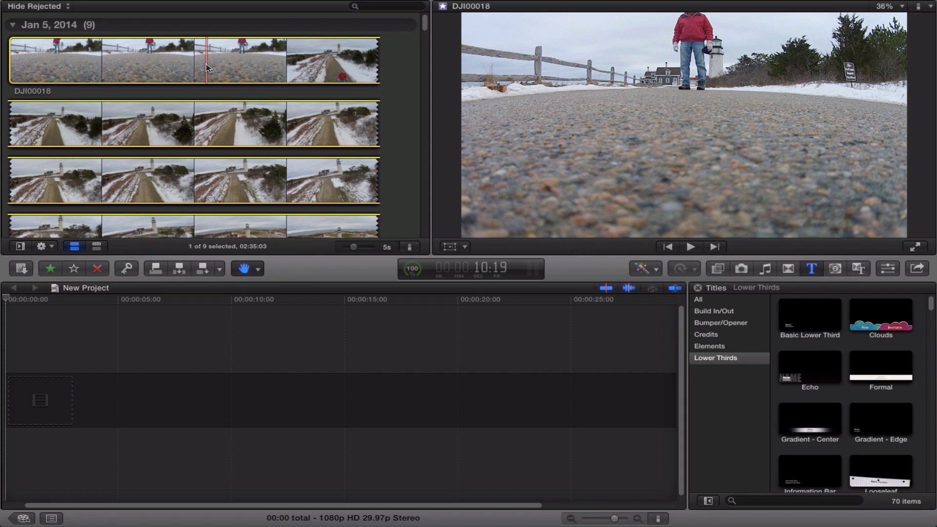
key(i)
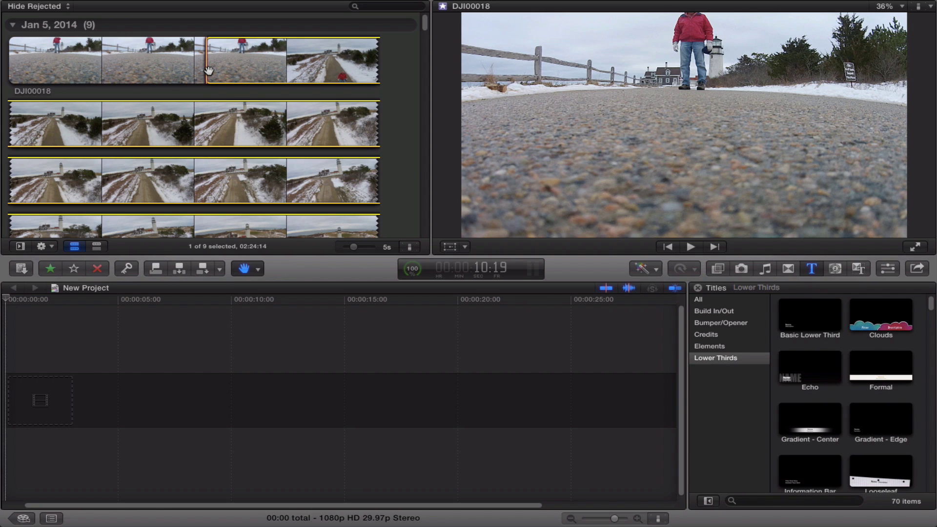
key(space)
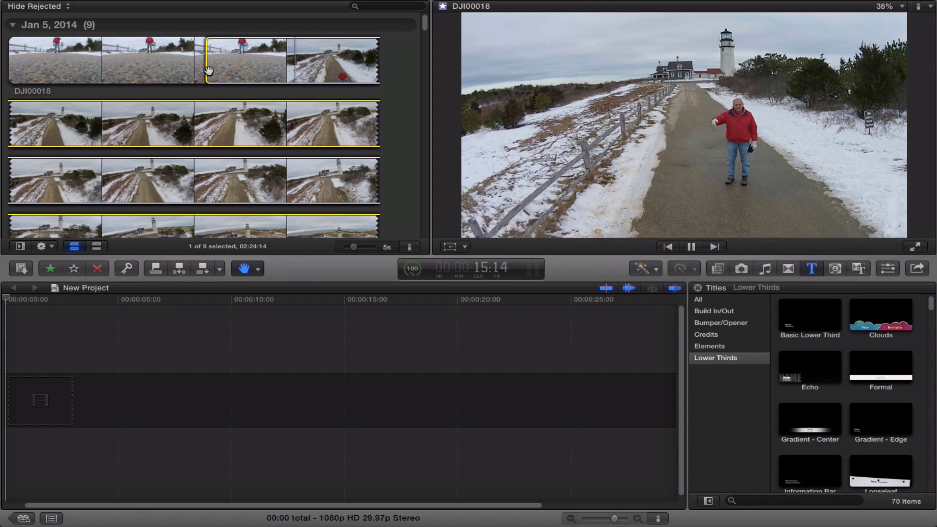
key(space)
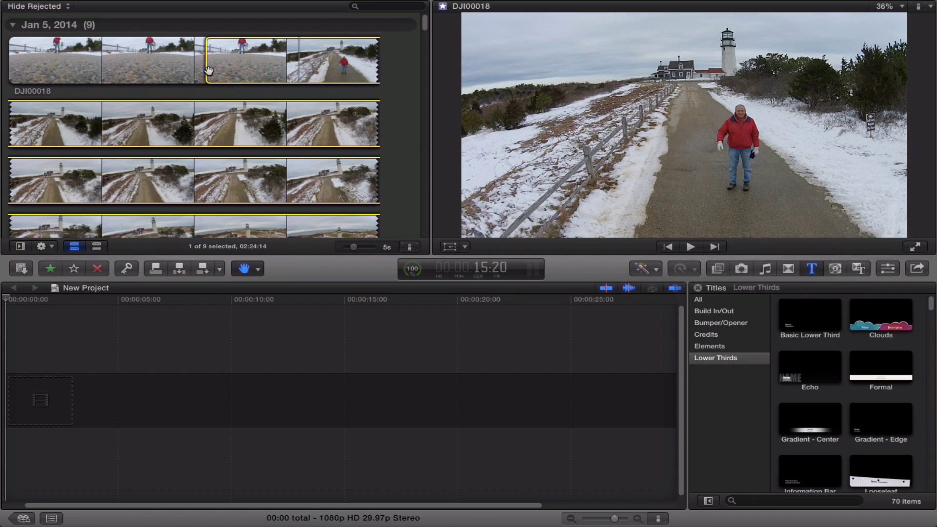
click(209, 71)
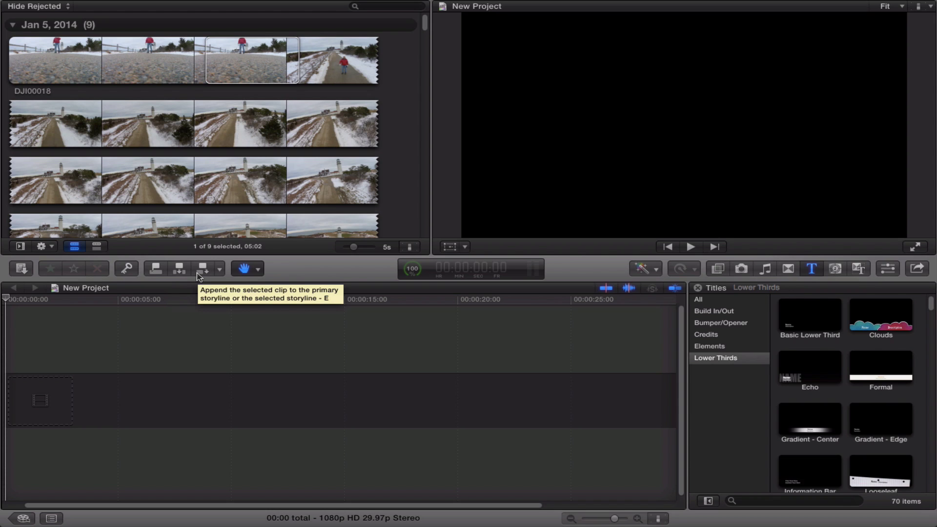
click(226, 67)
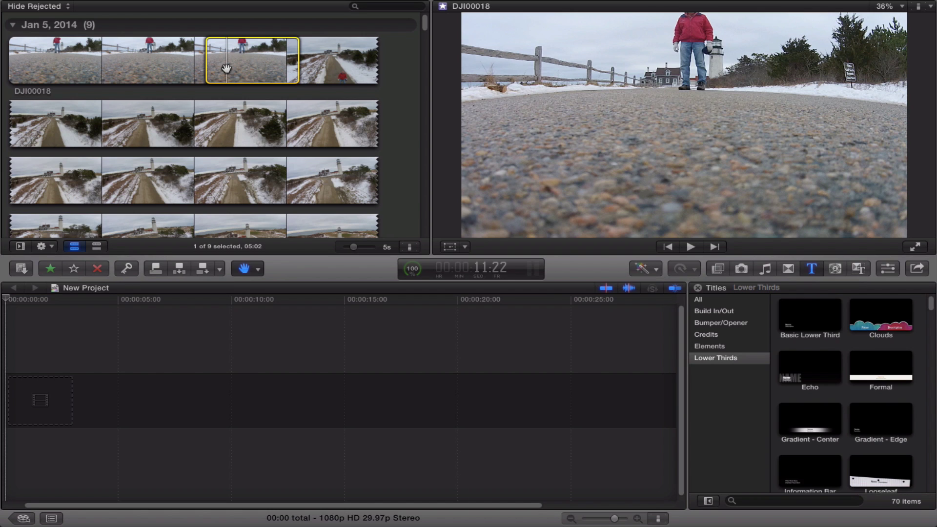
key(e)
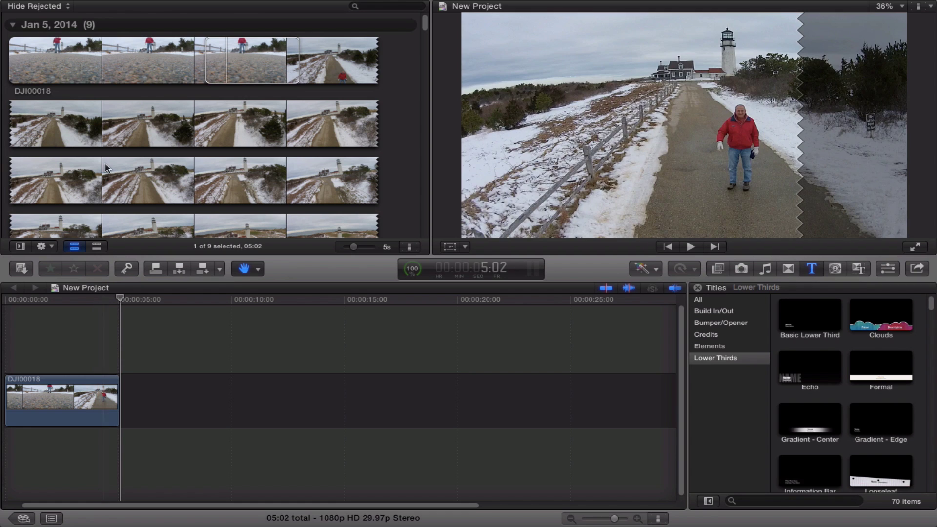
- Mark the range from 22:26 to 28:25 in clip DJI00018 and append it to the primary storyline
click(54, 121)
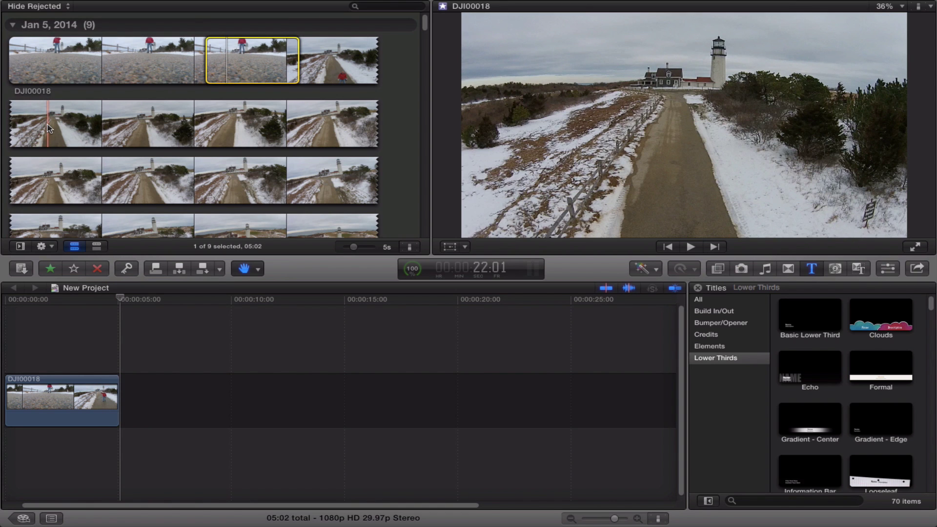
drag(47, 126, 52, 127)
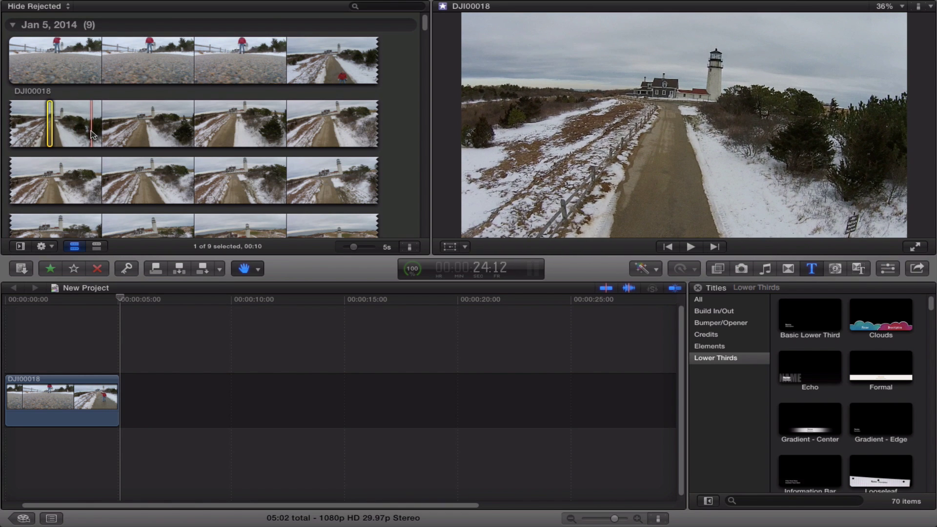
key(i)
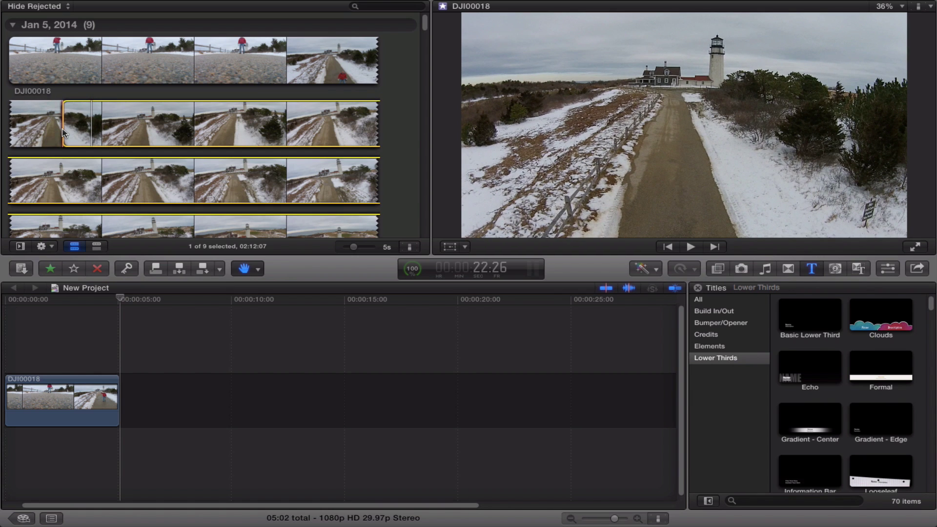
key(space)
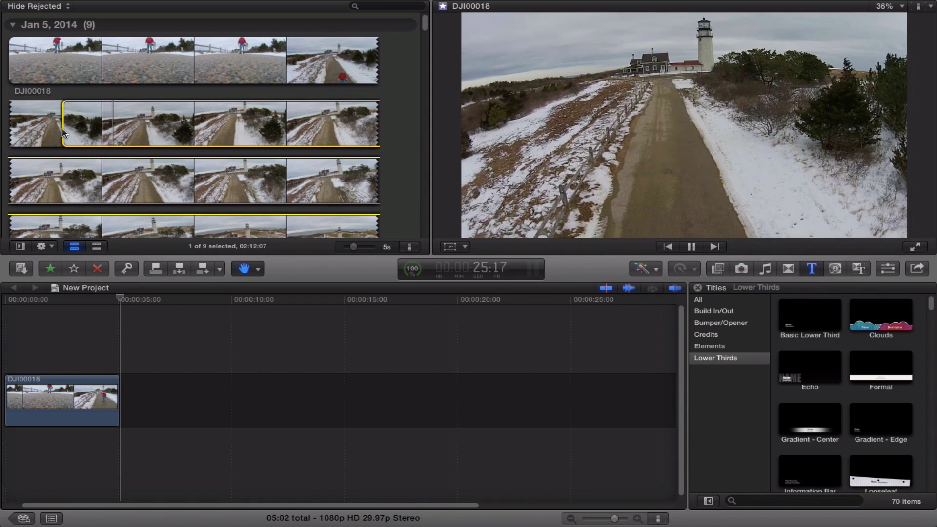
key(space)
key(space)
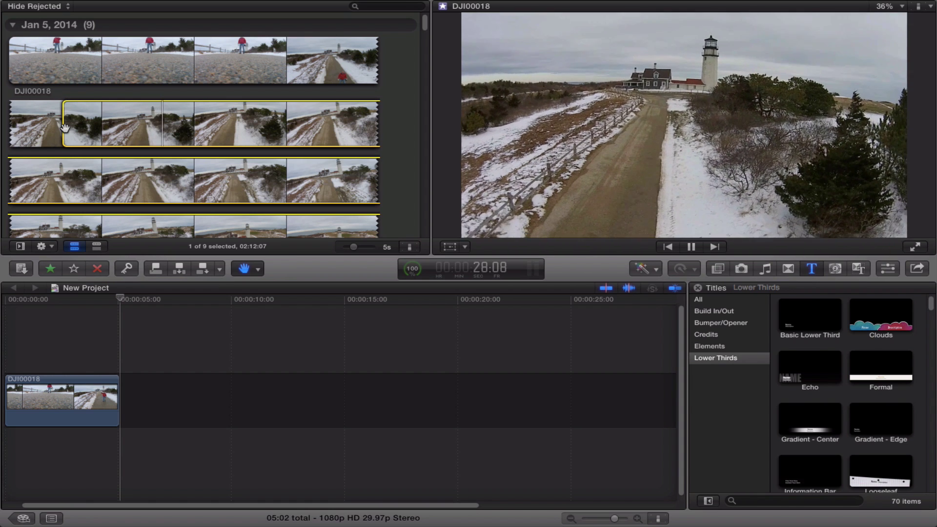
key(space)
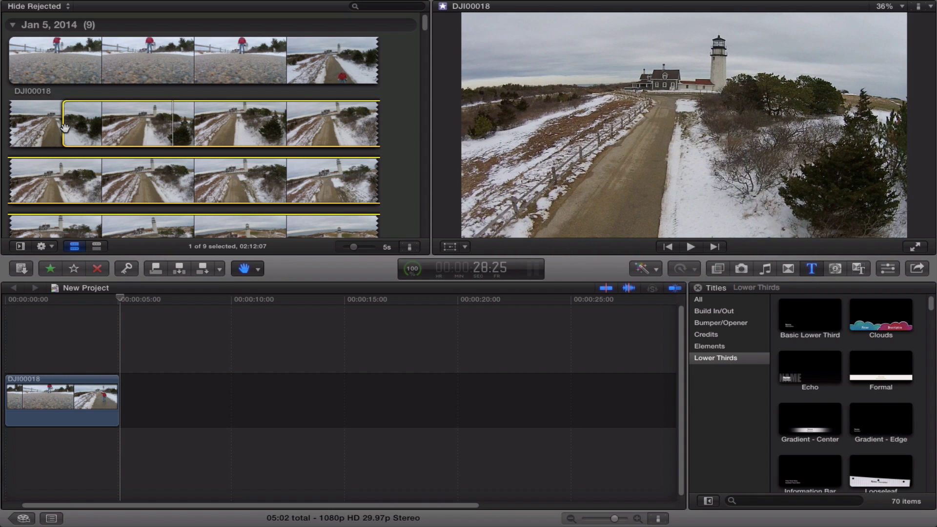
click(65, 127)
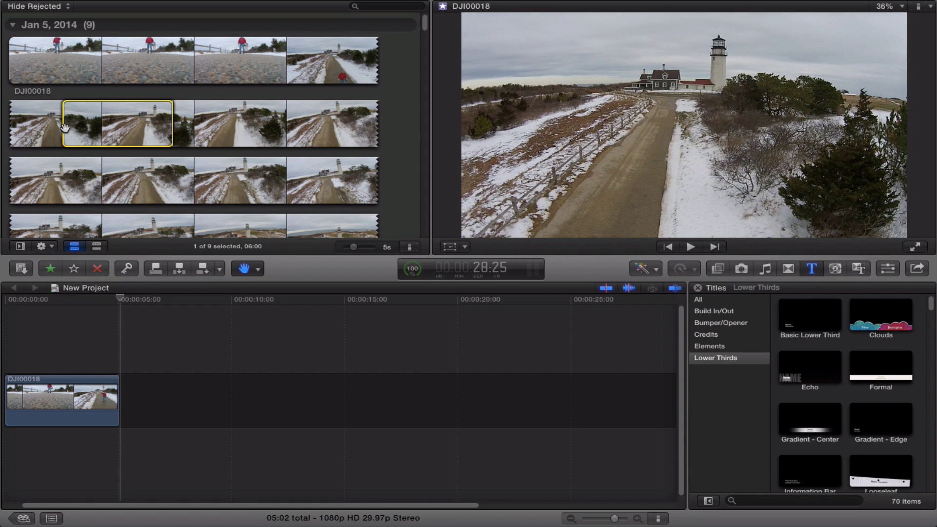
key(e)
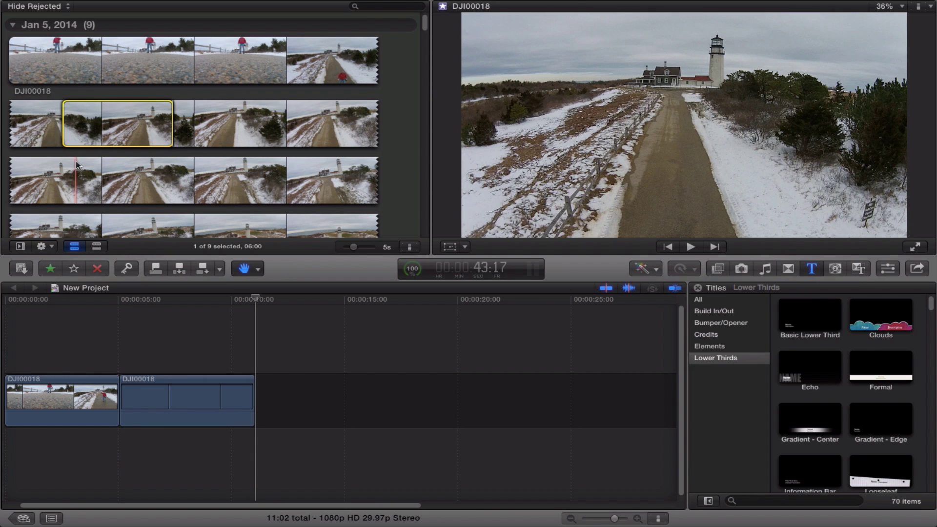
- Mark a 6:10 range ending at 1:32:22 in clip DJI00018 and append it to the primary storyline
scroll(129, 177, down, 2)
scroll(129, 177, down, 5)
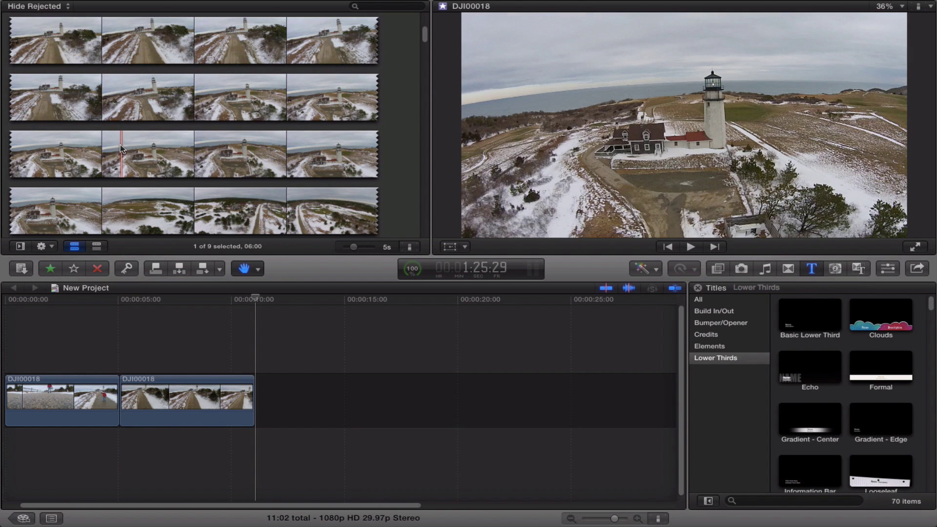
key(i)
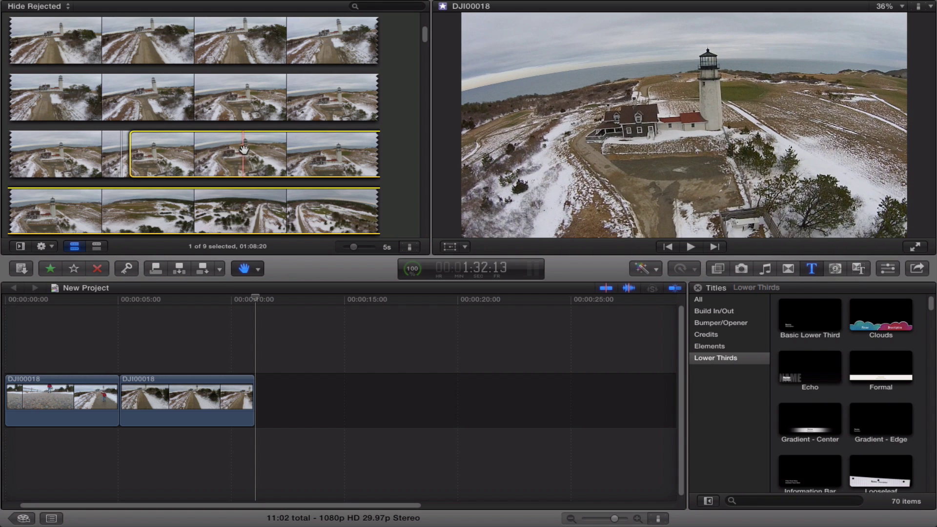
key(o)
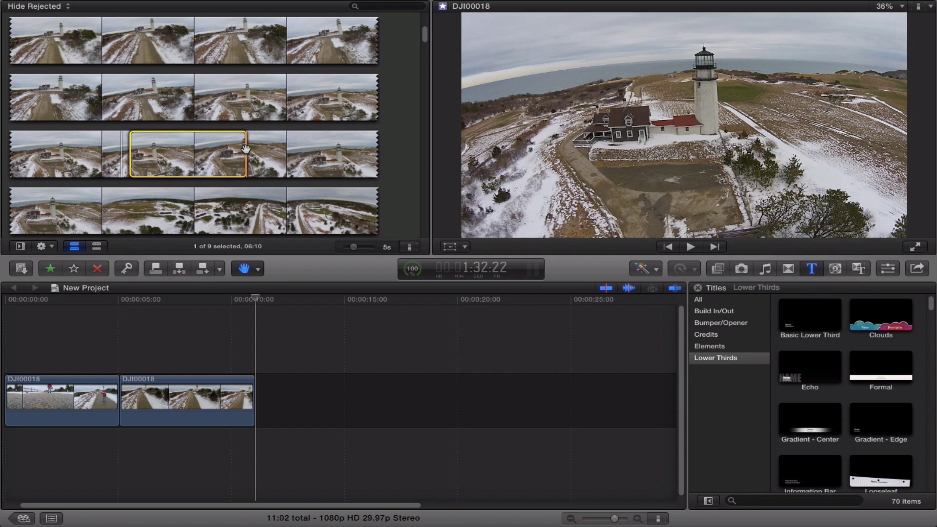
key(e)
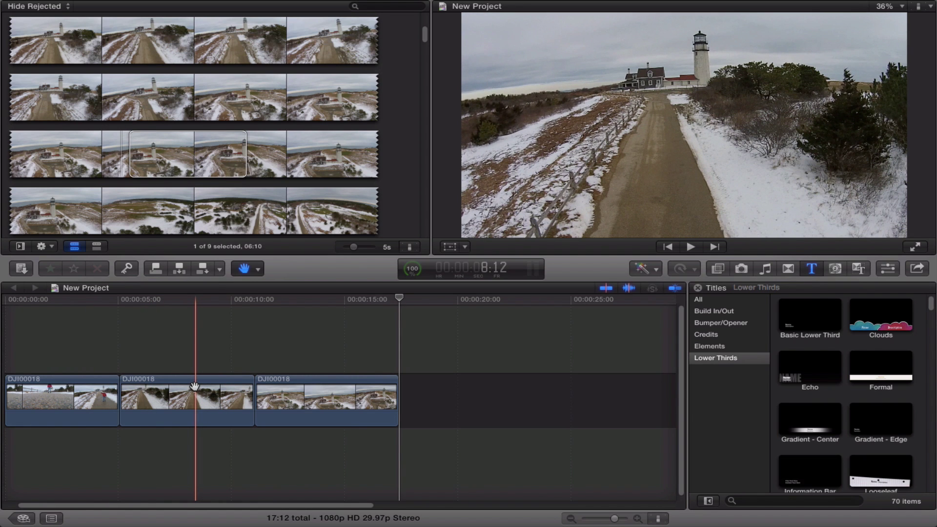
- Examine the favorite and reject marking options for the selected range and skim through clip DJI00018
click(77, 211)
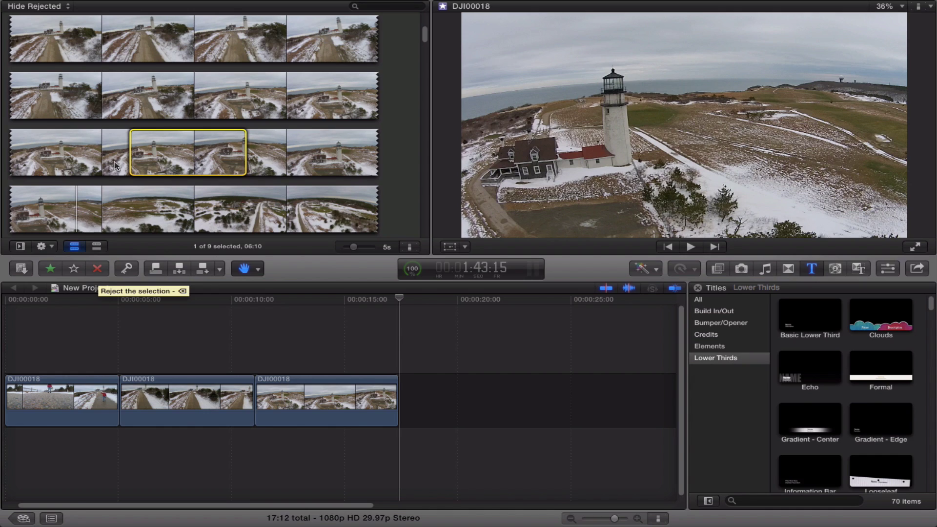
click(97, 269)
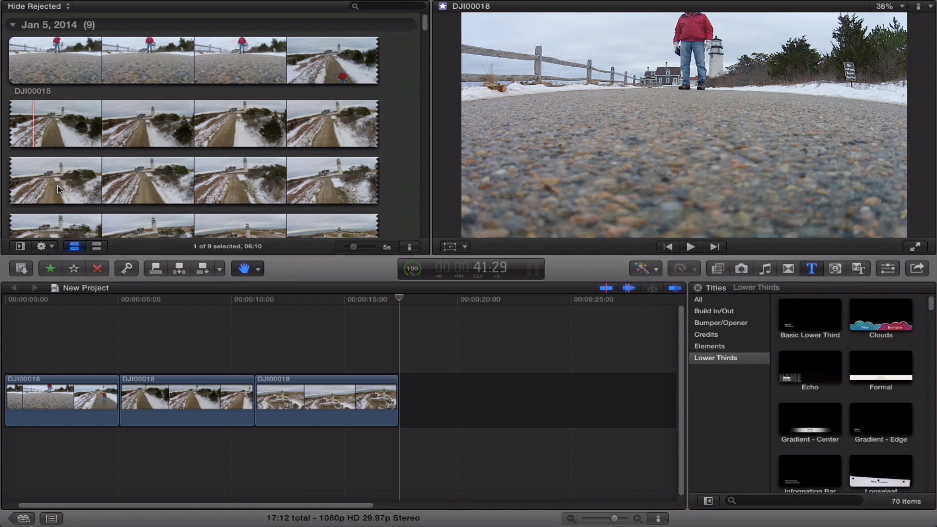
scroll(129, 200, down, 5)
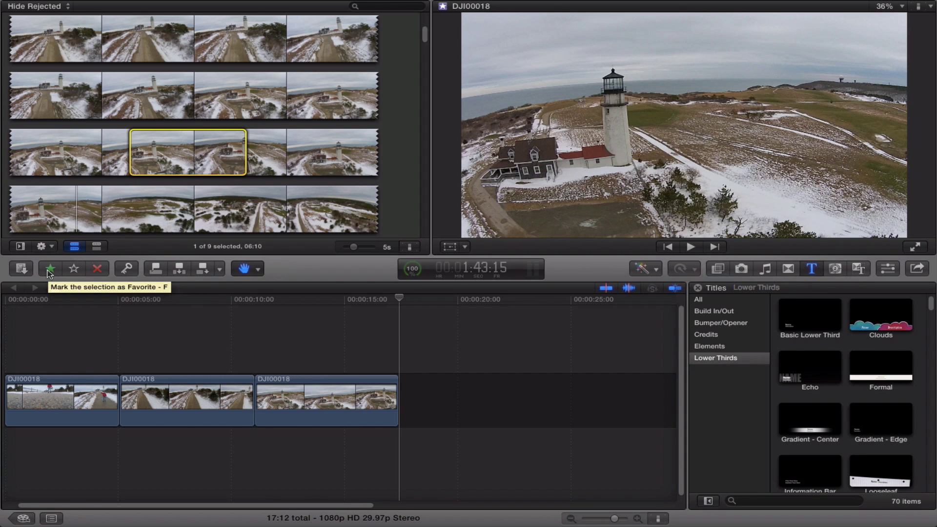
click(97, 269)
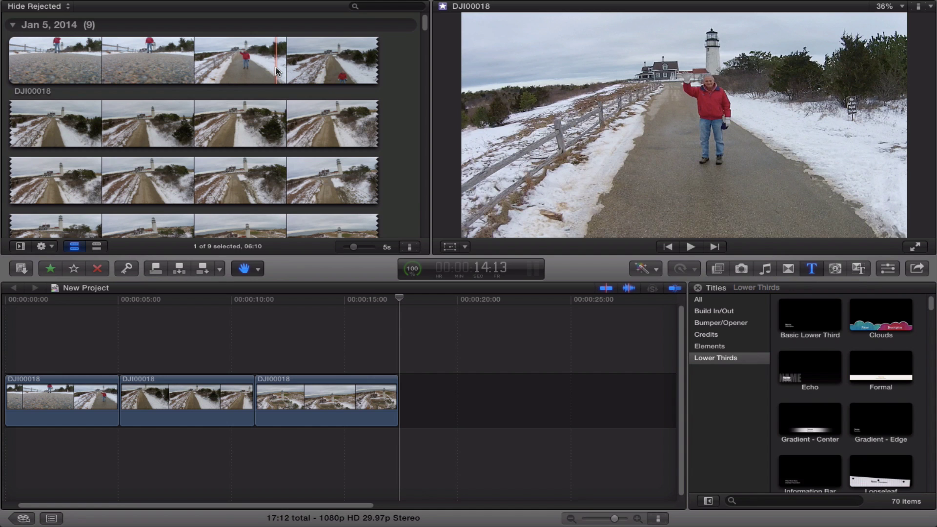
key(super+z)
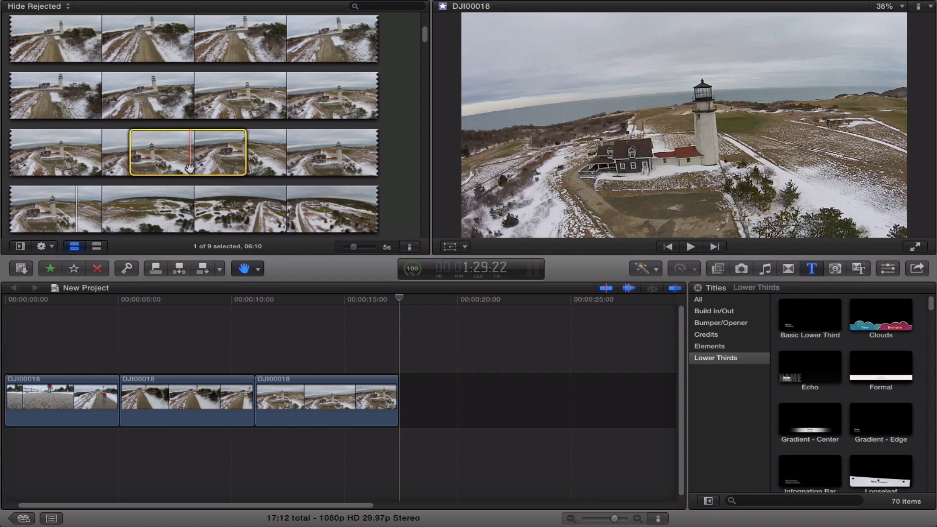
- Switch from the Hand tool to the Select tool for working in the timeline
click(424, 359)
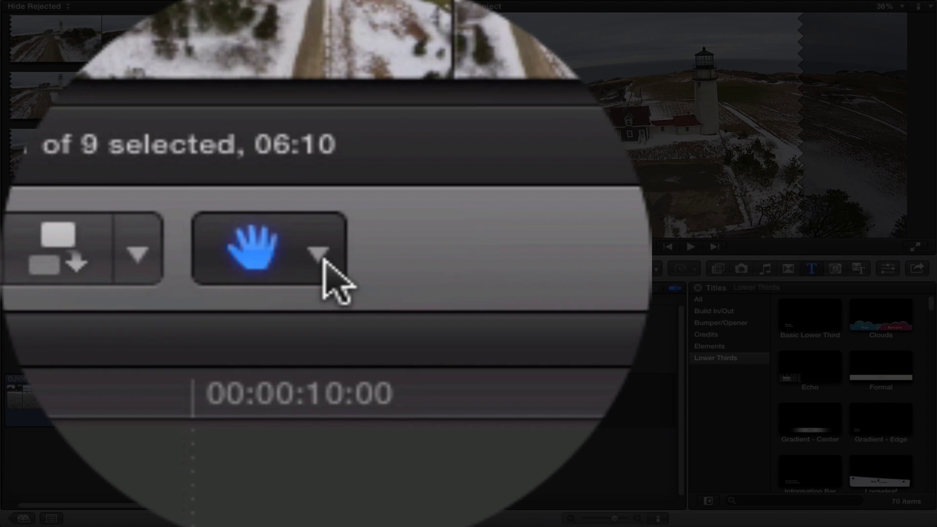
click(258, 269)
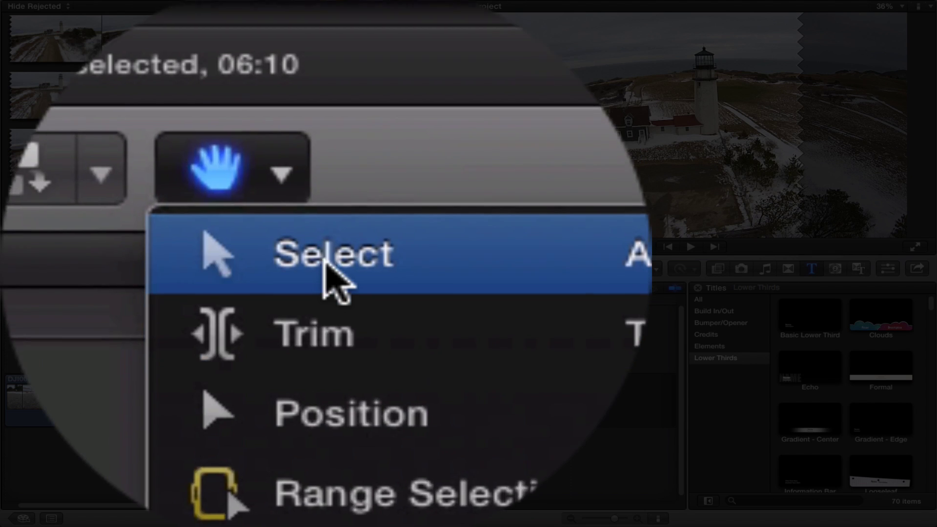
click(326, 266)
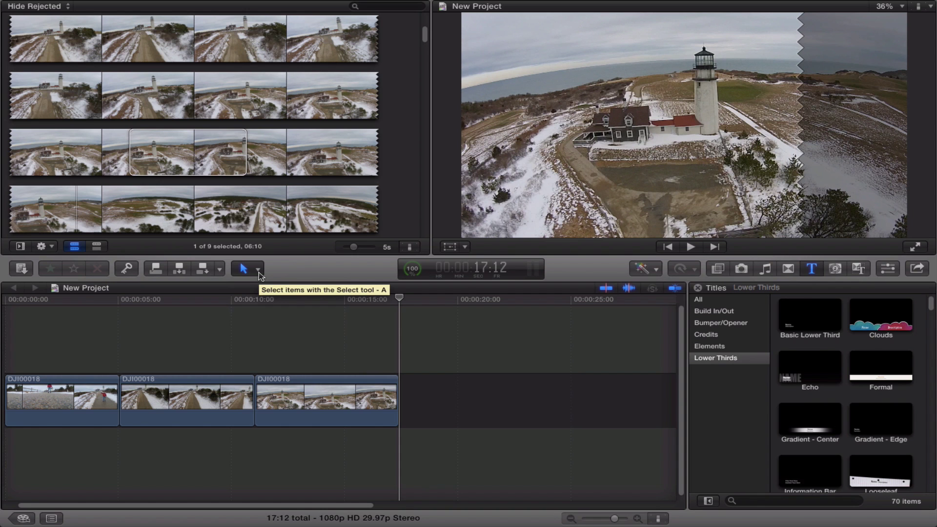
click(249, 268)
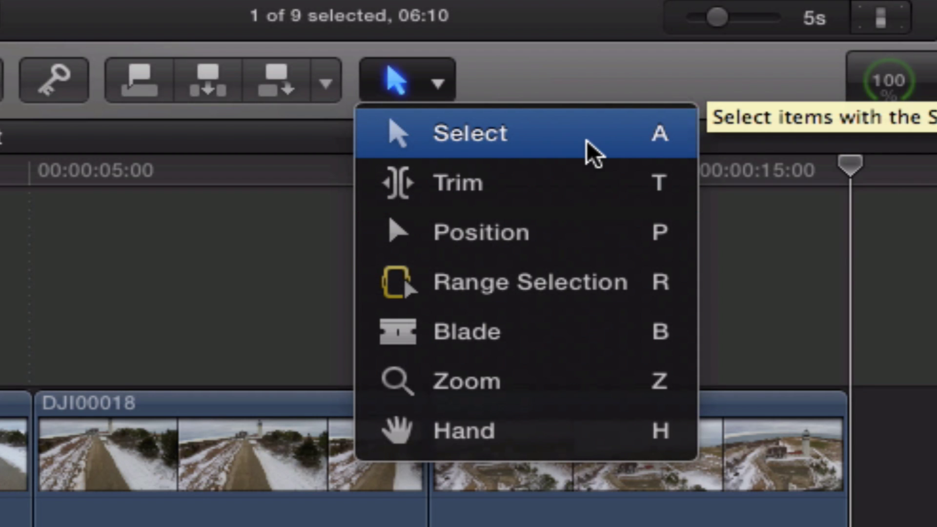
click(589, 142)
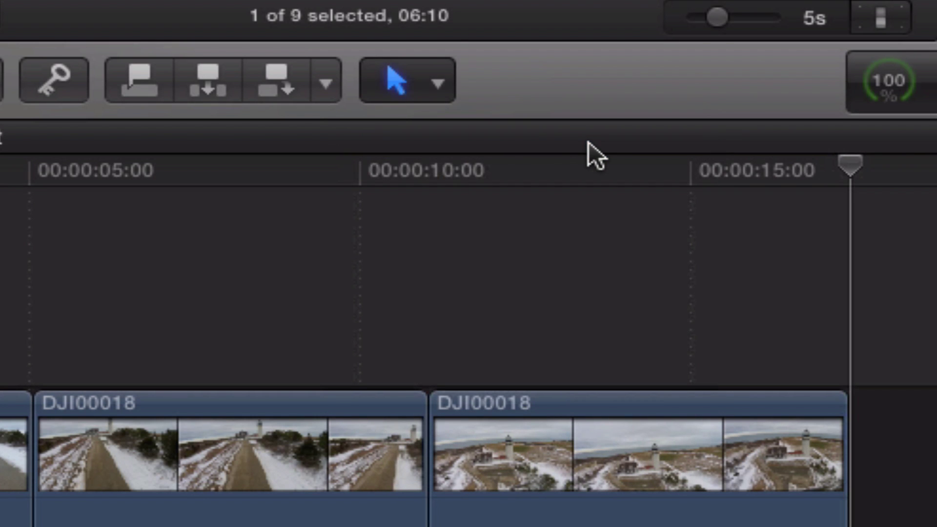
- Shorten the end of the second timeline clip with the Trim tool so it ends just past the 10-second mark
click(434, 85)
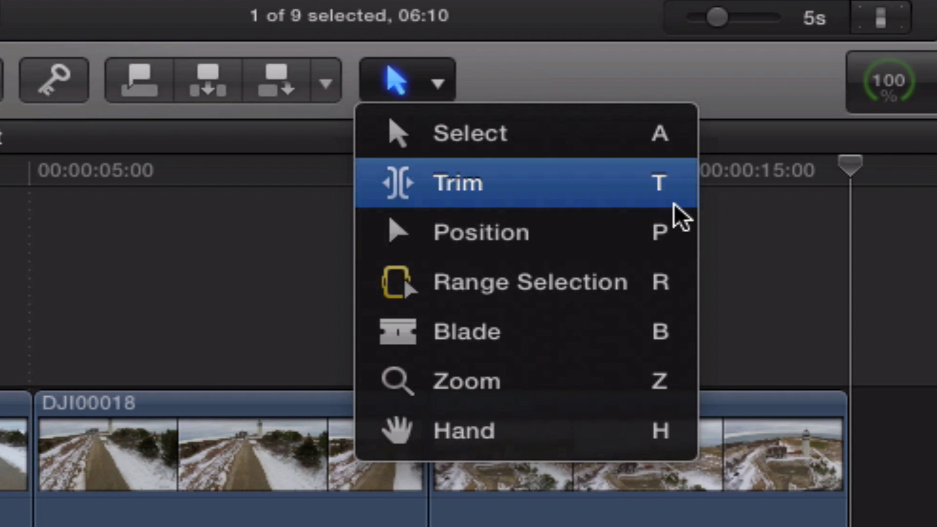
click(407, 189)
click(343, 445)
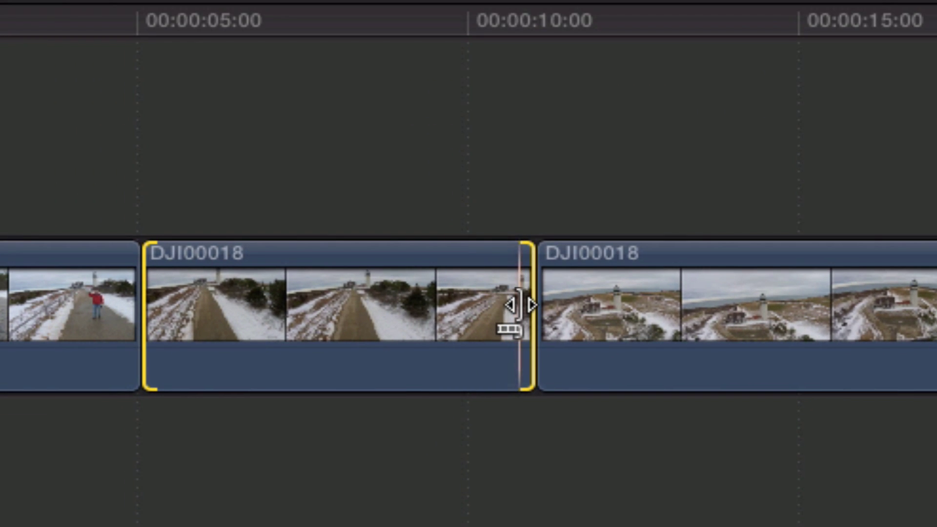
click(520, 306)
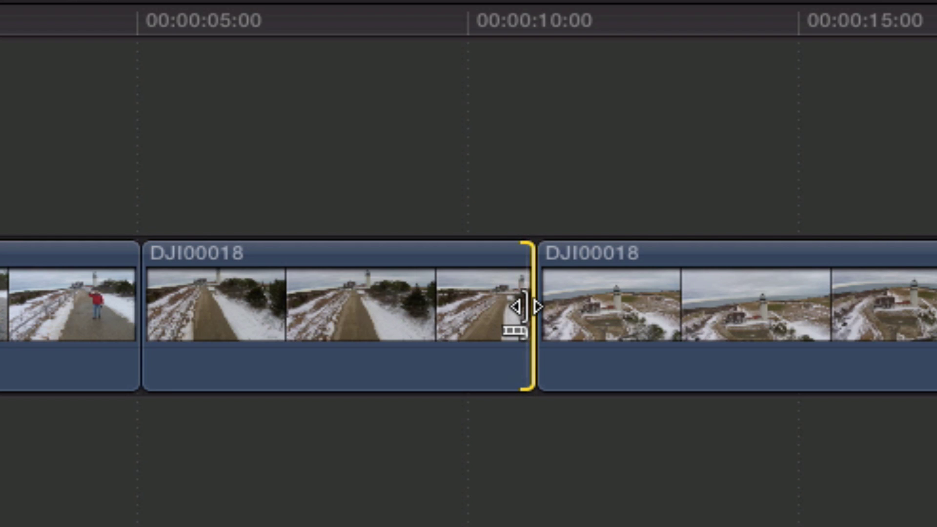
drag(520, 306, 479, 308)
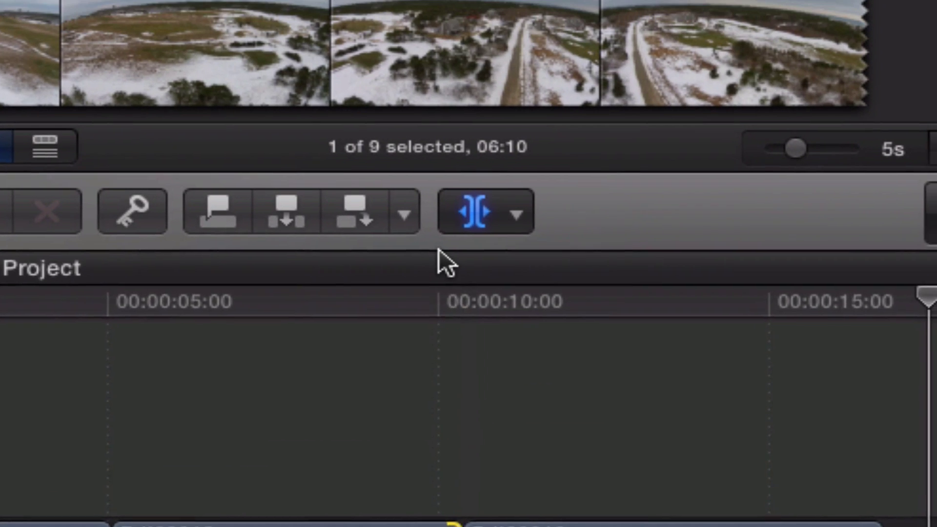
- Move the third timeline clip later with the Position tool, leaving a gap of about 2 seconds after the second clip
click(512, 216)
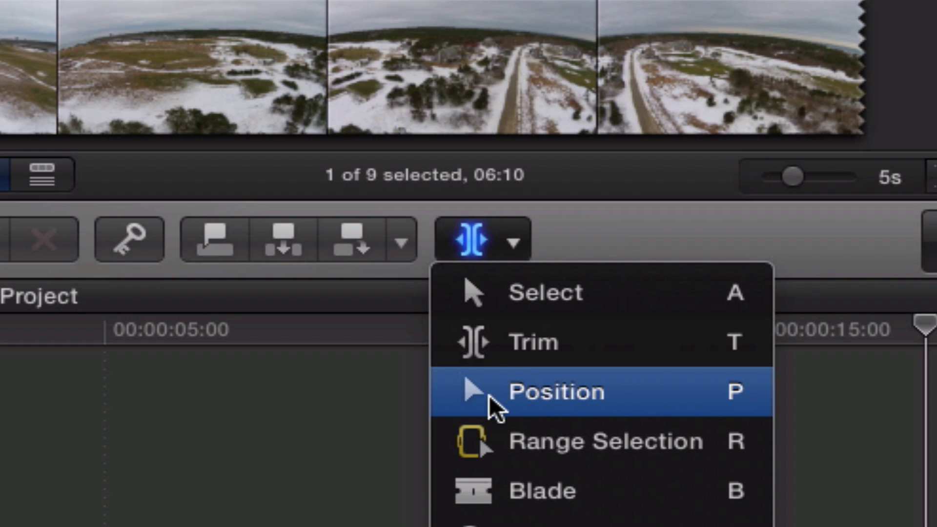
click(510, 398)
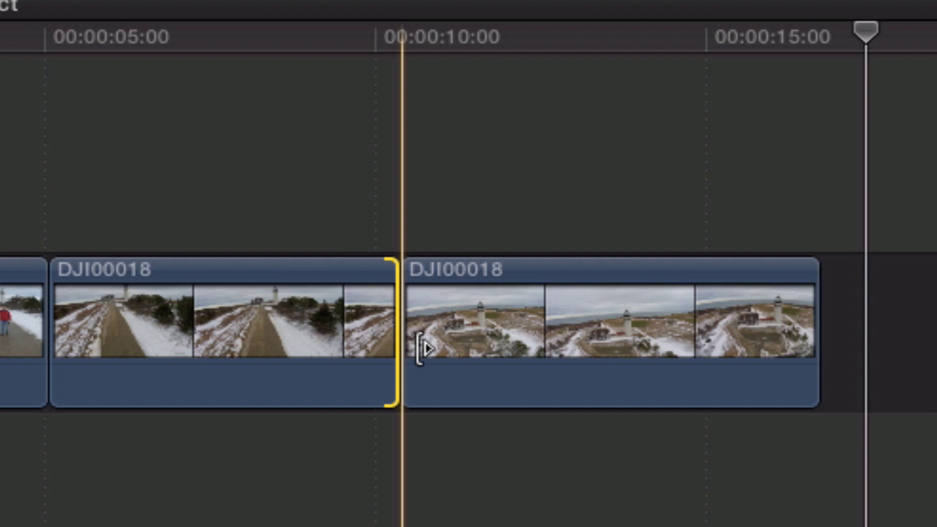
click(476, 322)
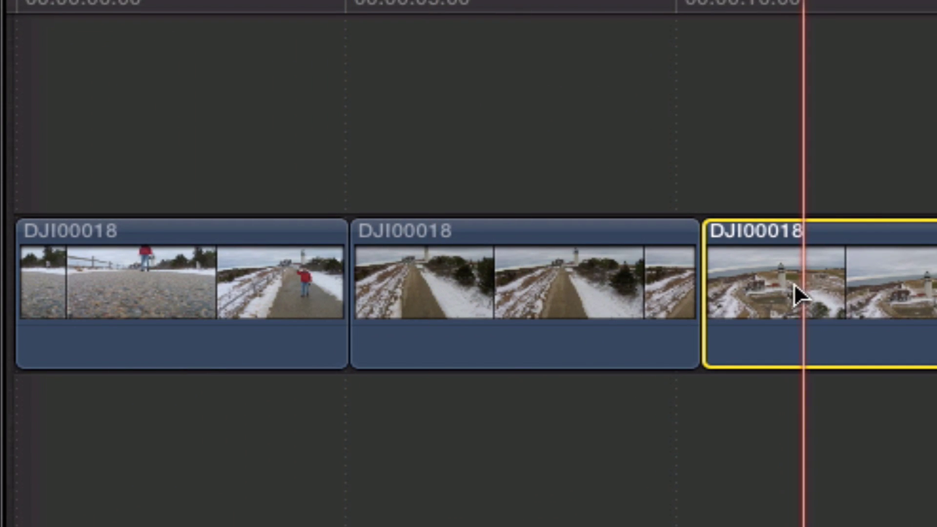
drag(757, 283, 859, 283)
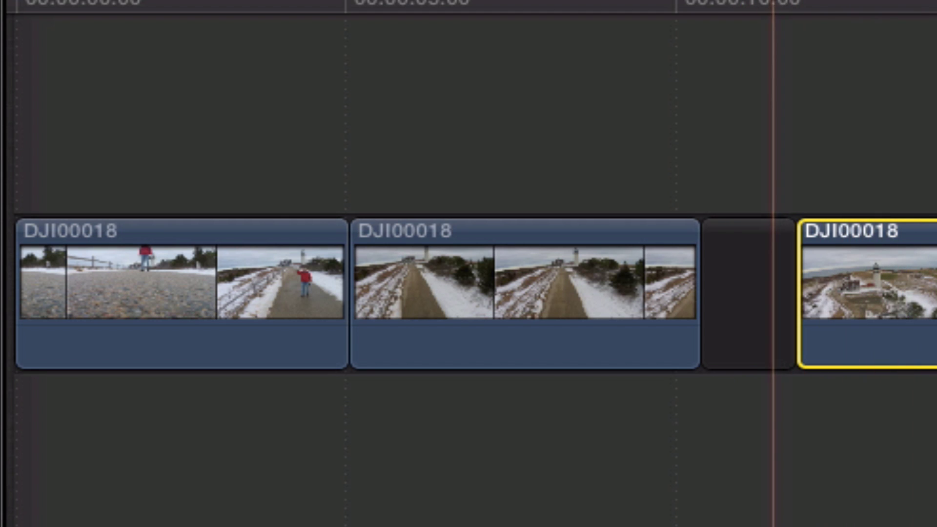
key(alt+super+Up)
drag(917, 122, 932, 312)
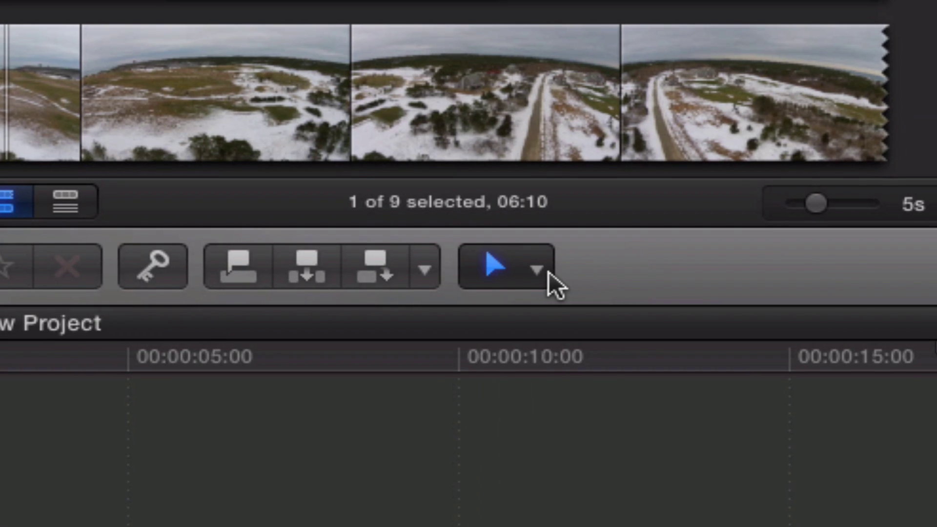
- Select a range about 2 seconds long in the middle of the third timeline clip with the Range Selection tool
click(544, 270)
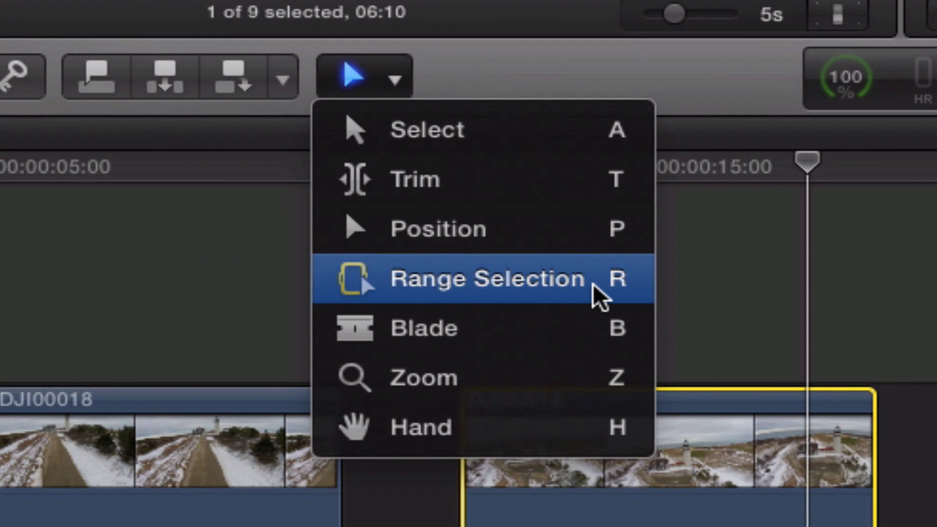
click(593, 283)
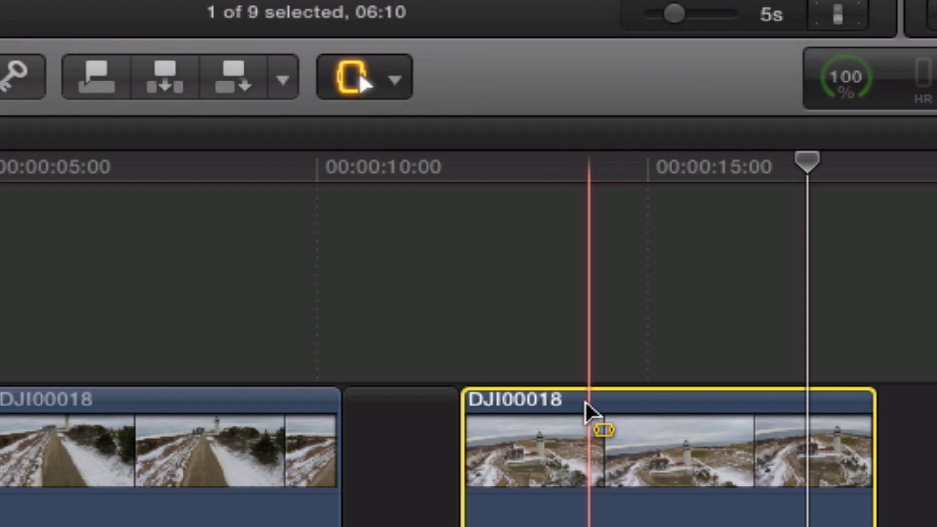
drag(544, 453, 669, 469)
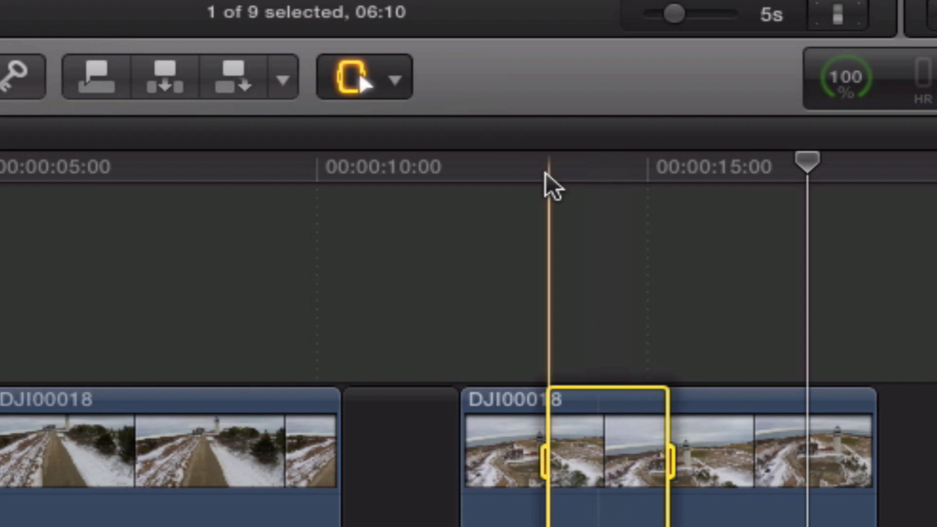
- Split the second timeline clip at about the 7-second mark with the Blade tool
click(403, 81)
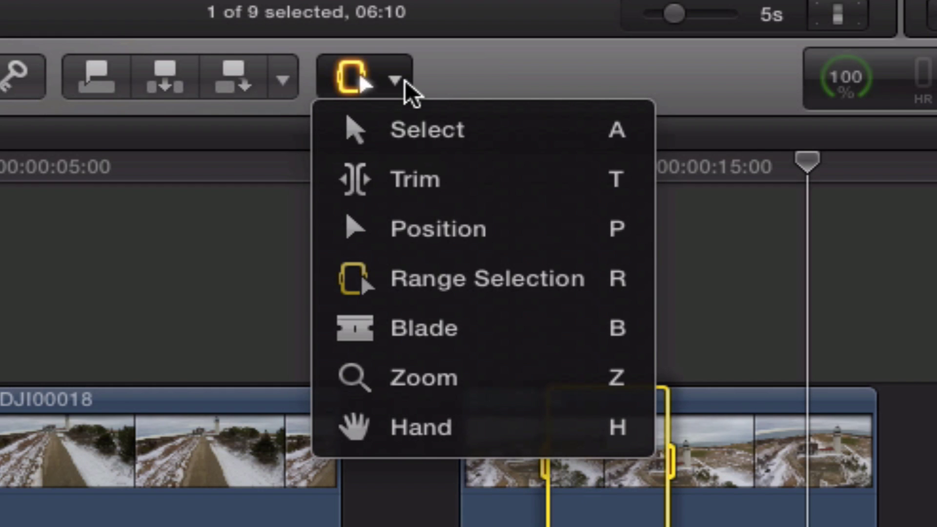
click(390, 326)
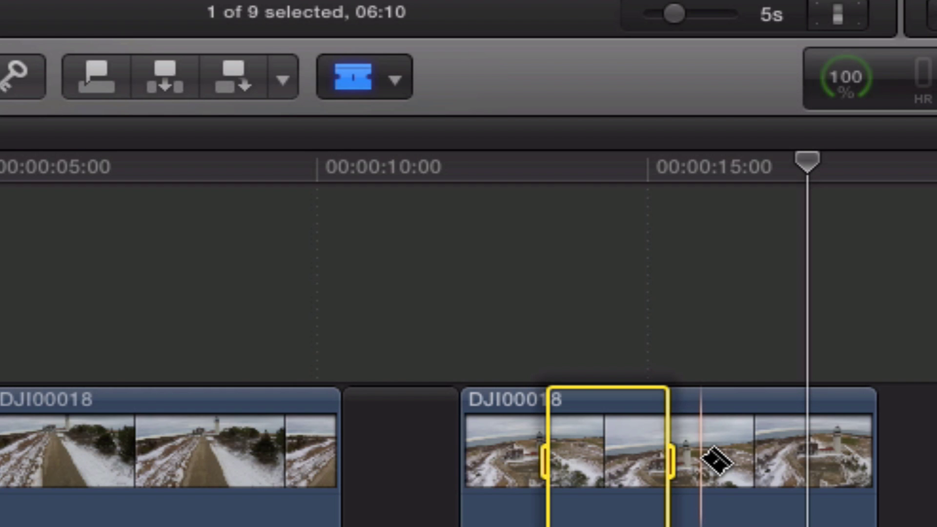
click(403, 82)
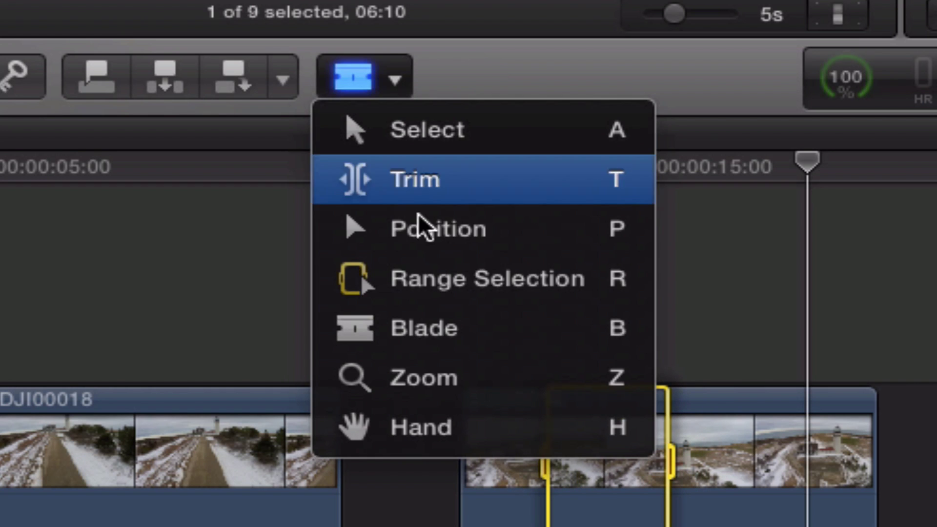
click(412, 327)
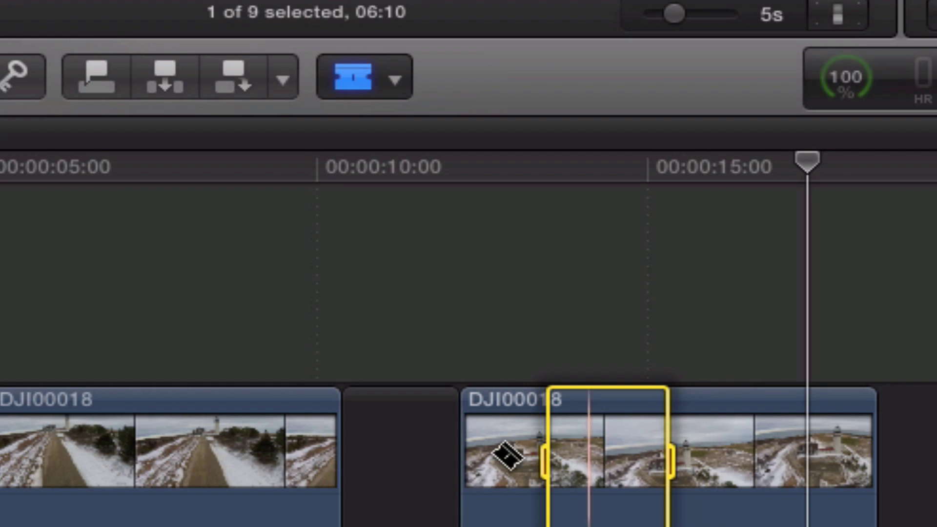
click(137, 465)
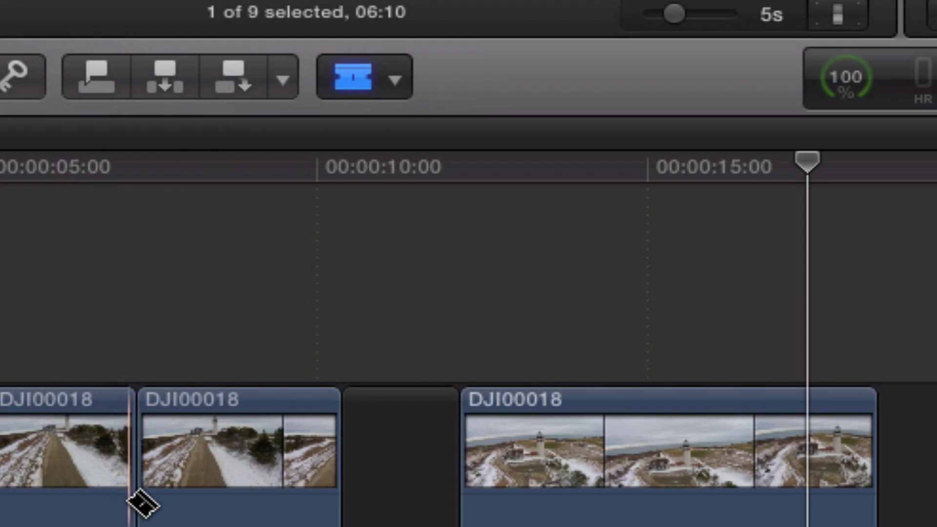
- Roll the edit point between the gap and the last timeline clip one frame later with the Trim tool
click(394, 78)
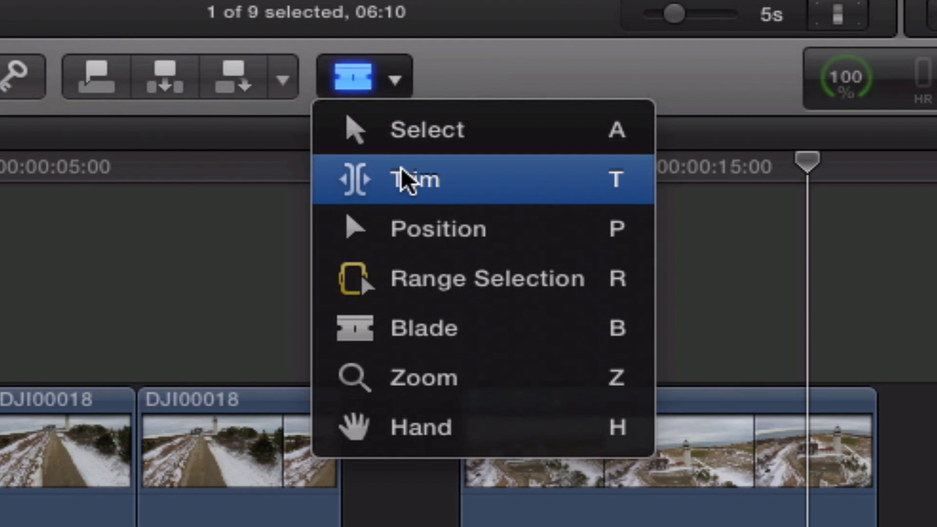
click(587, 388)
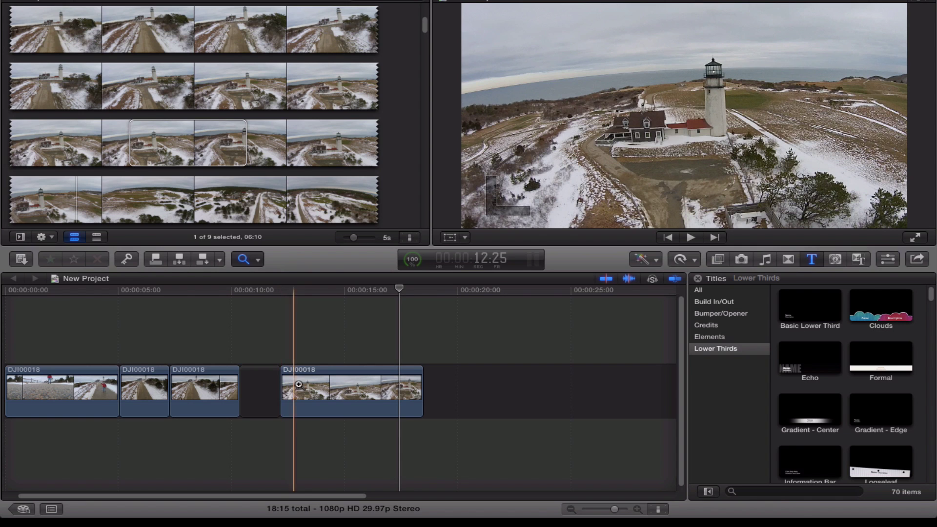
key(super+equal)
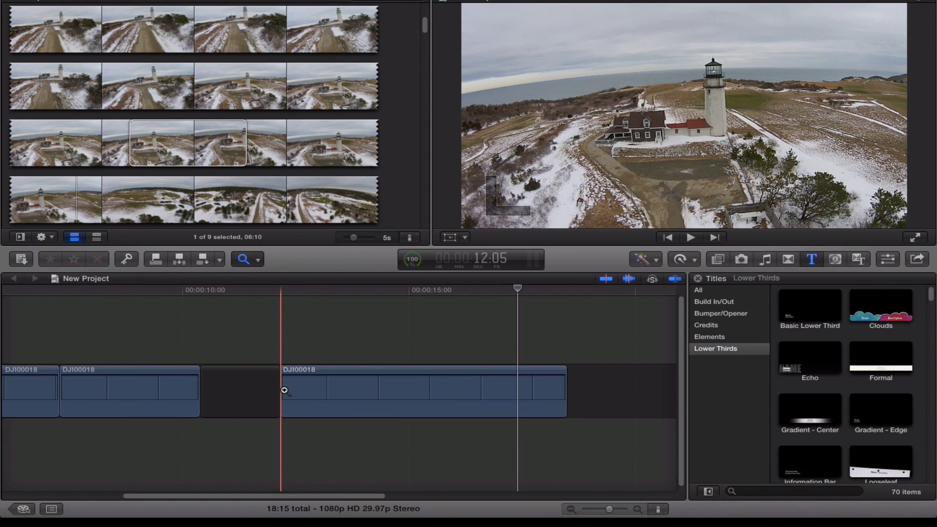
click(284, 391)
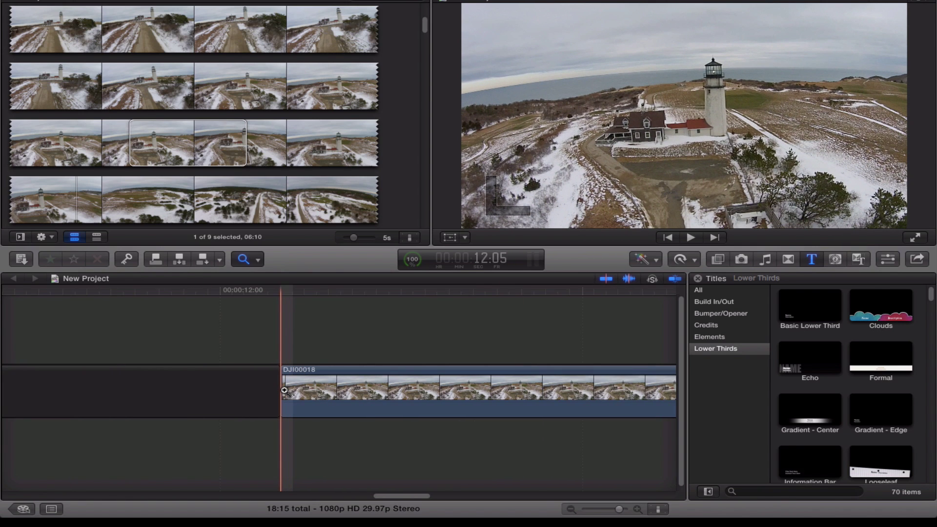
click(284, 390)
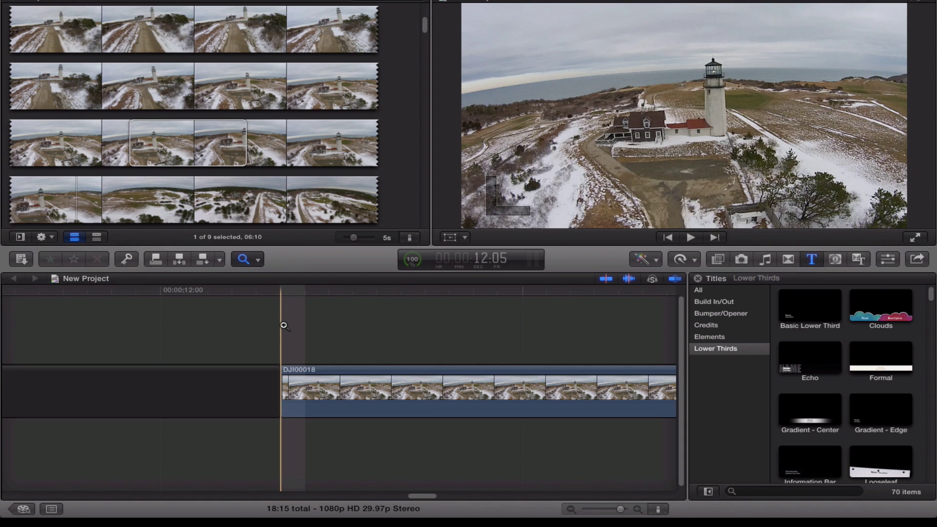
click(257, 260)
click(253, 267)
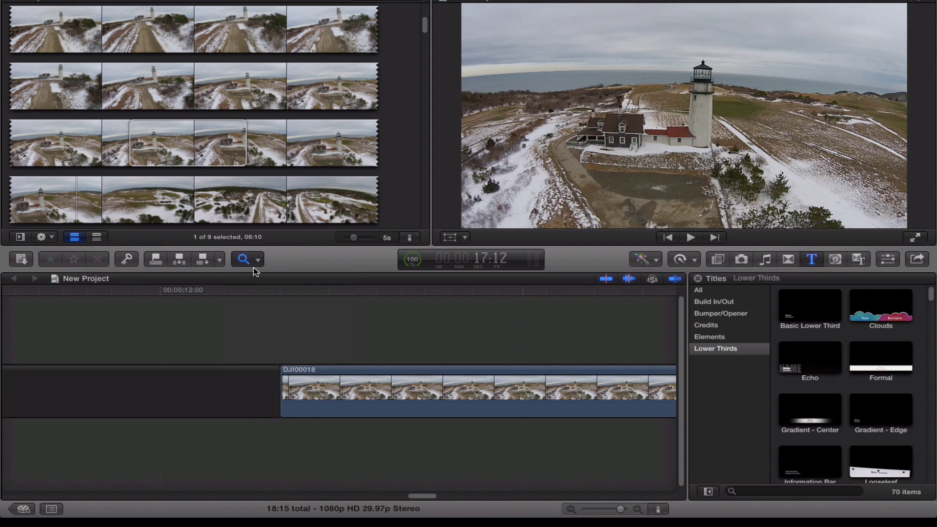
click(257, 260)
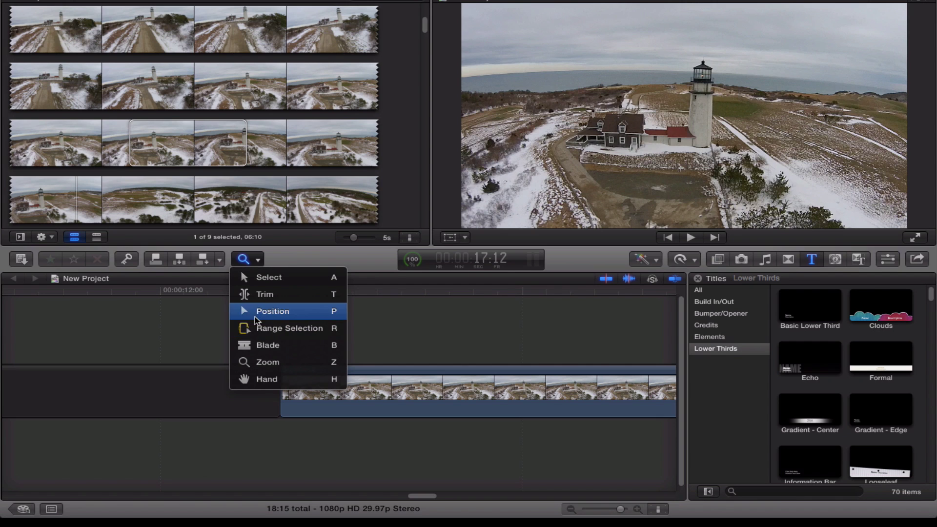
click(251, 295)
drag(282, 385, 295, 386)
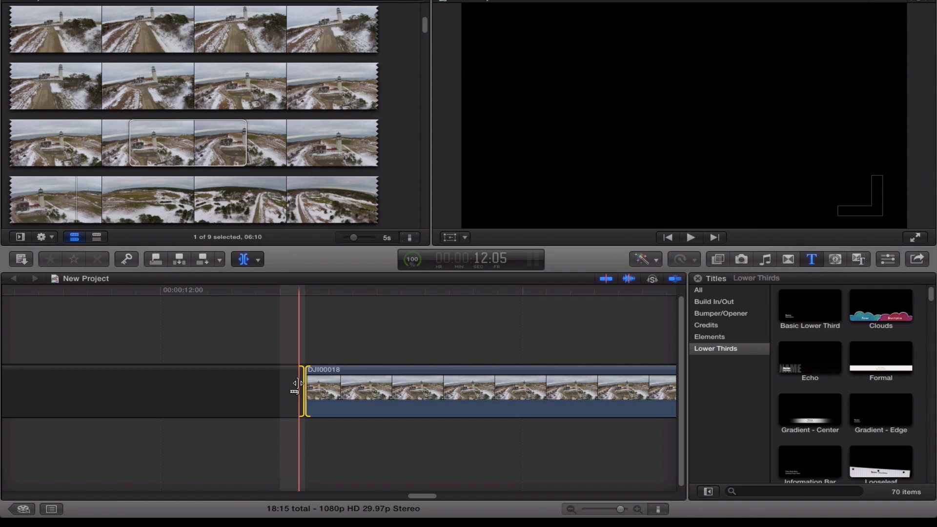
- Pan the timeline back to the clip before the gap with the Hand tool, and return to the Select tool
click(257, 260)
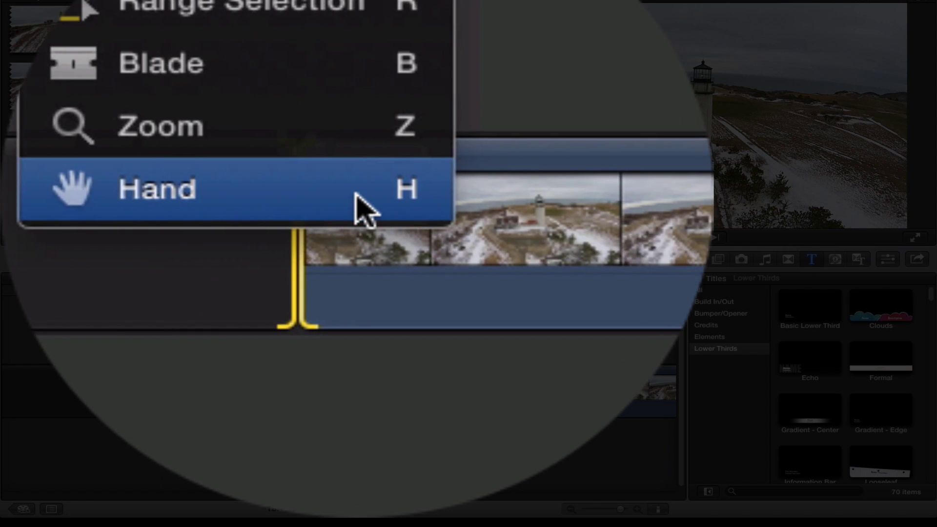
click(361, 208)
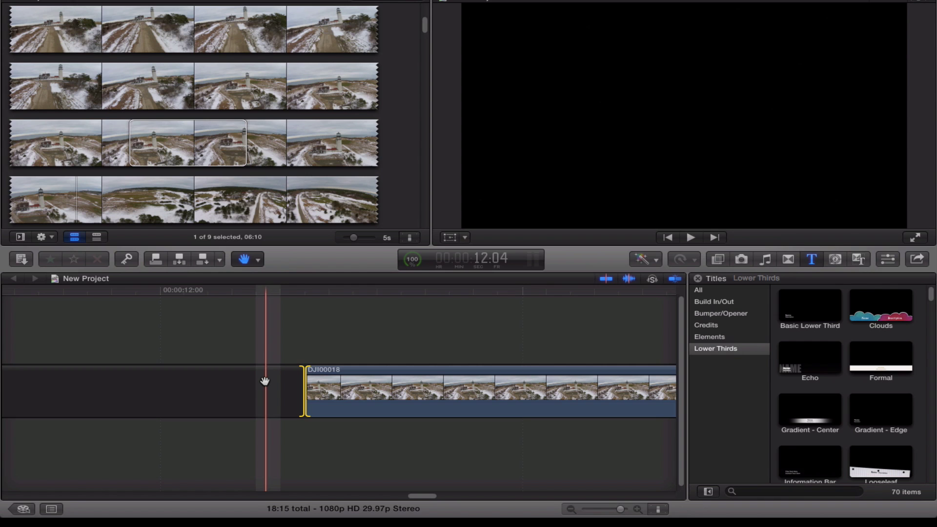
scroll(264, 381, right, 5)
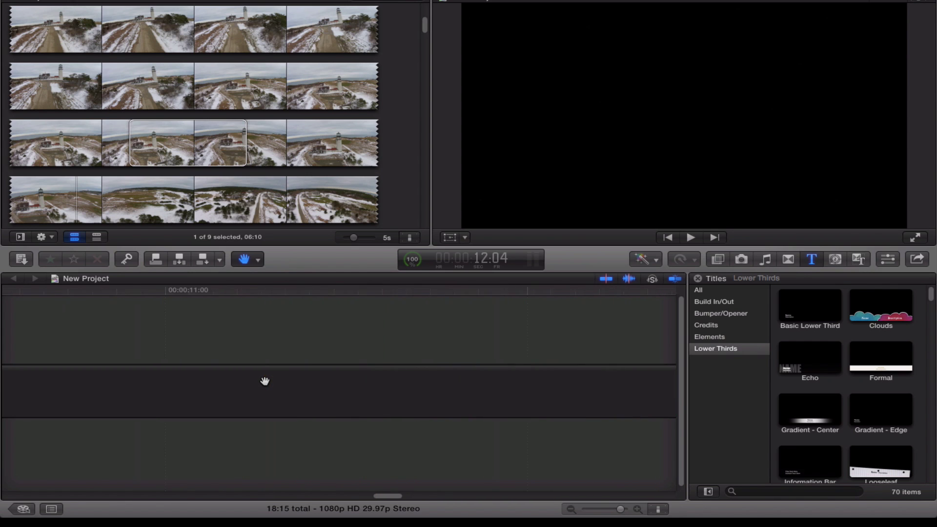
scroll(264, 381, left, 15)
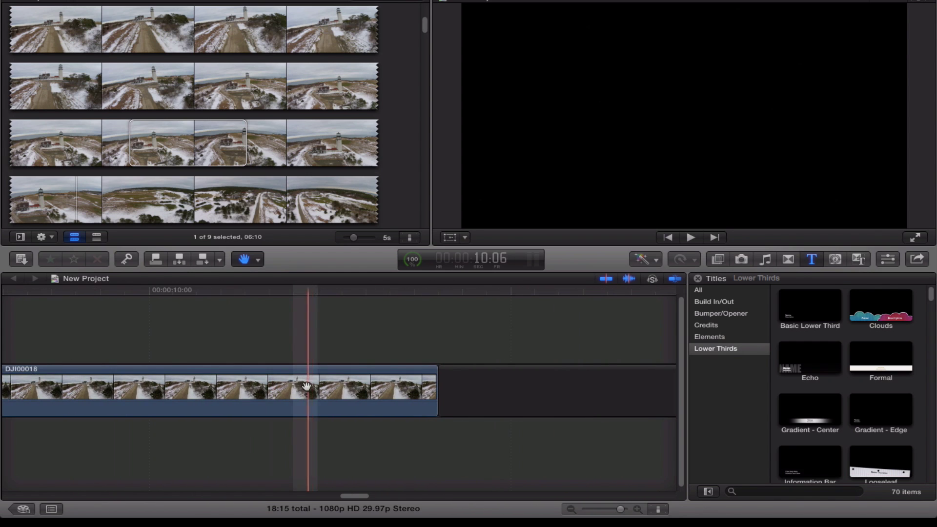
click(245, 259)
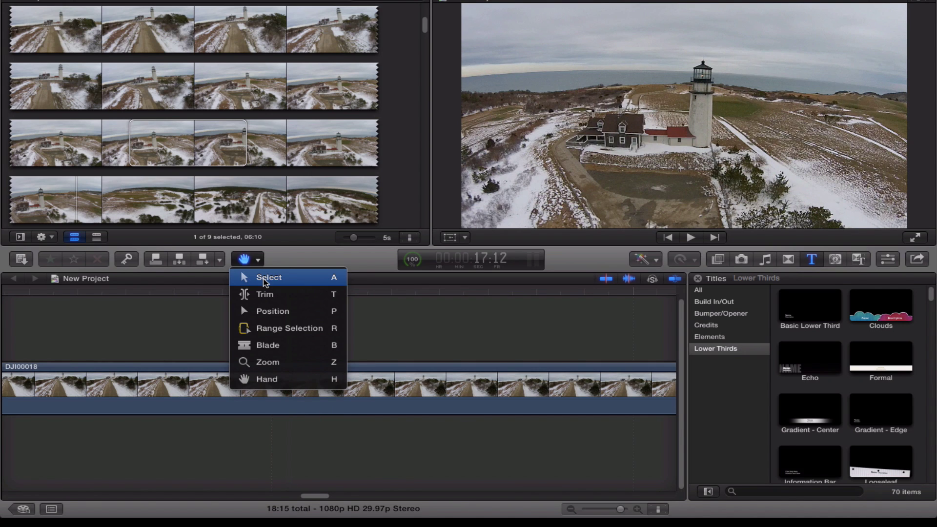
click(264, 279)
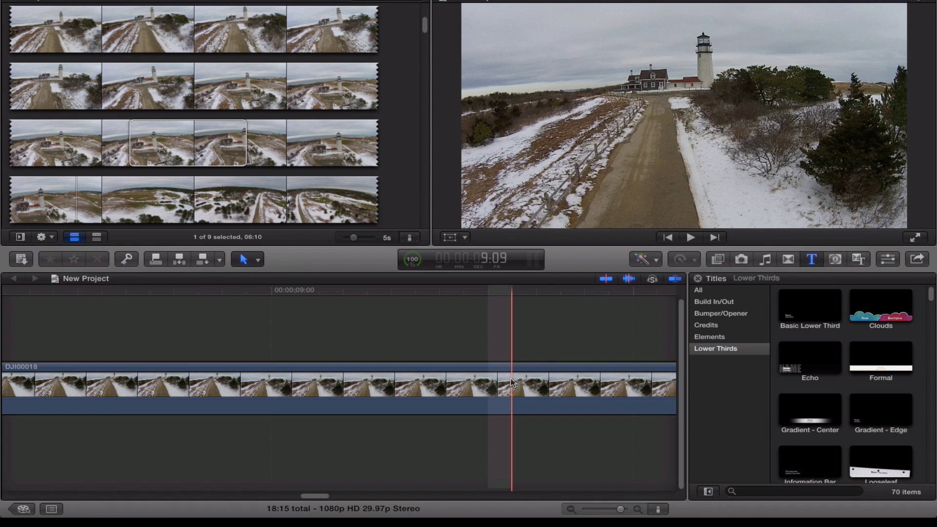
drag(617, 509, 610, 510)
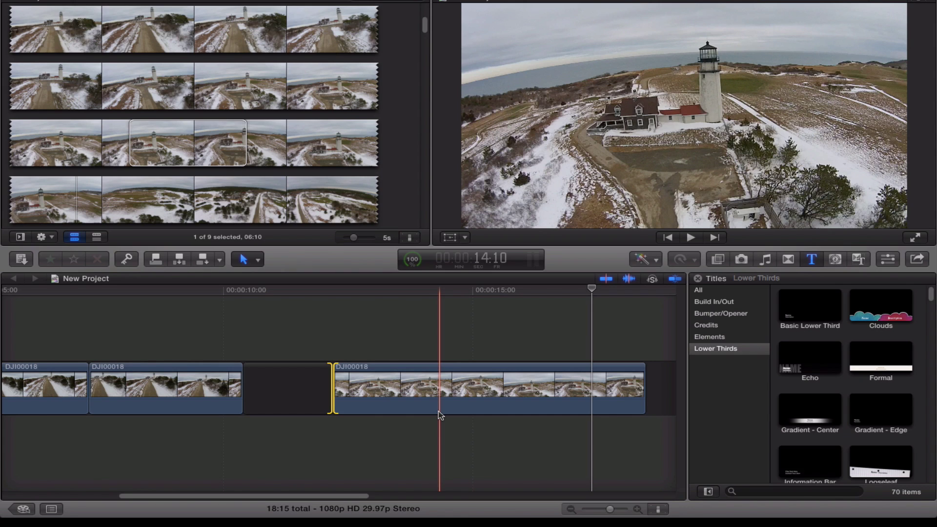
- Select the last timeline clip after the gap and open the Color Board for it
click(425, 407)
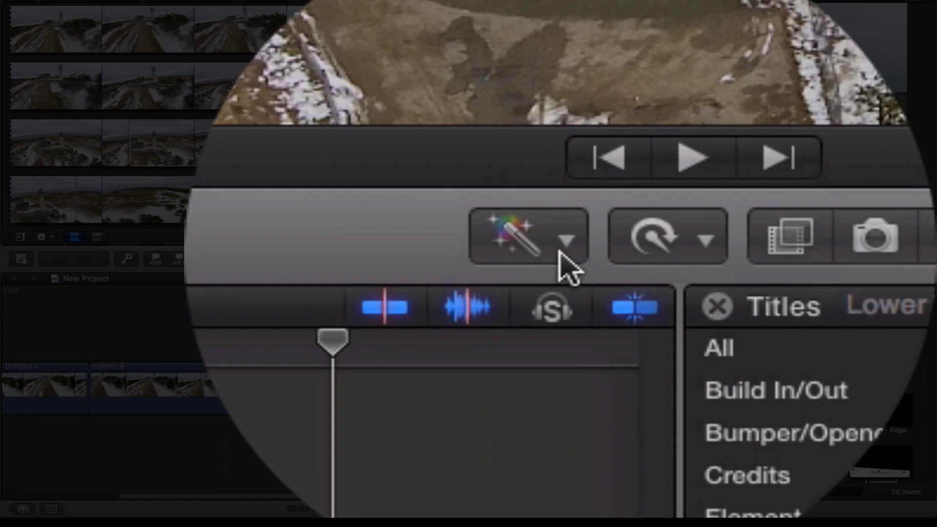
click(560, 252)
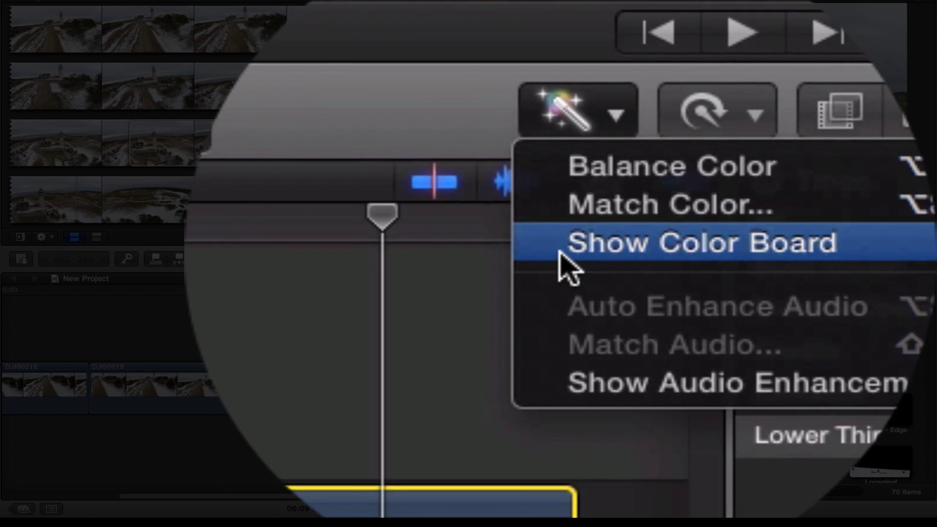
click(640, 296)
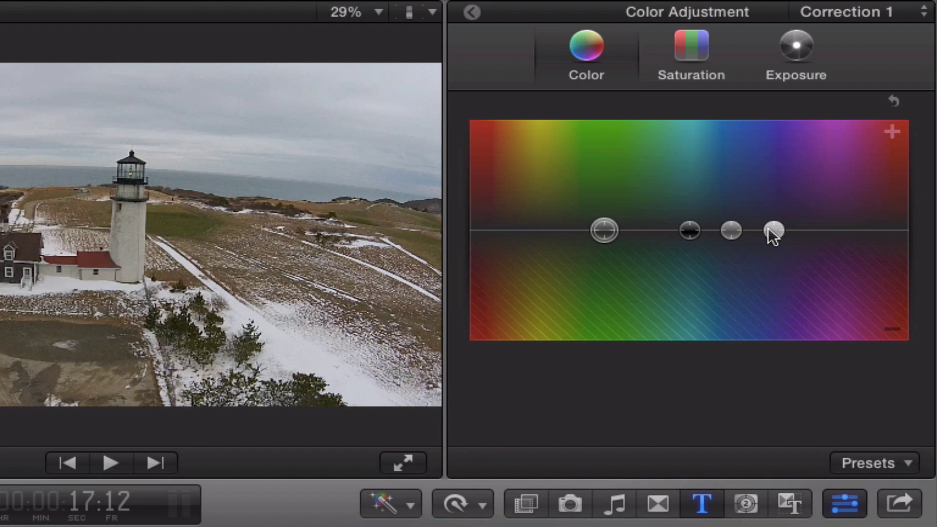
- Set the clip's color tint to 173° at -14% for shadows and 222° at -2% for highlights, and push midtones toward positive blue
drag(690, 233, 688, 252)
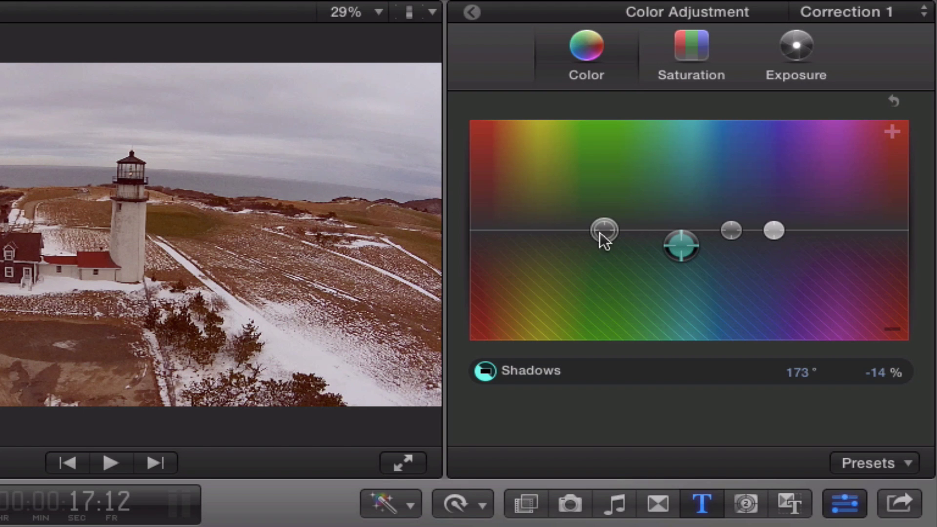
drag(730, 231, 728, 198)
drag(775, 233, 748, 246)
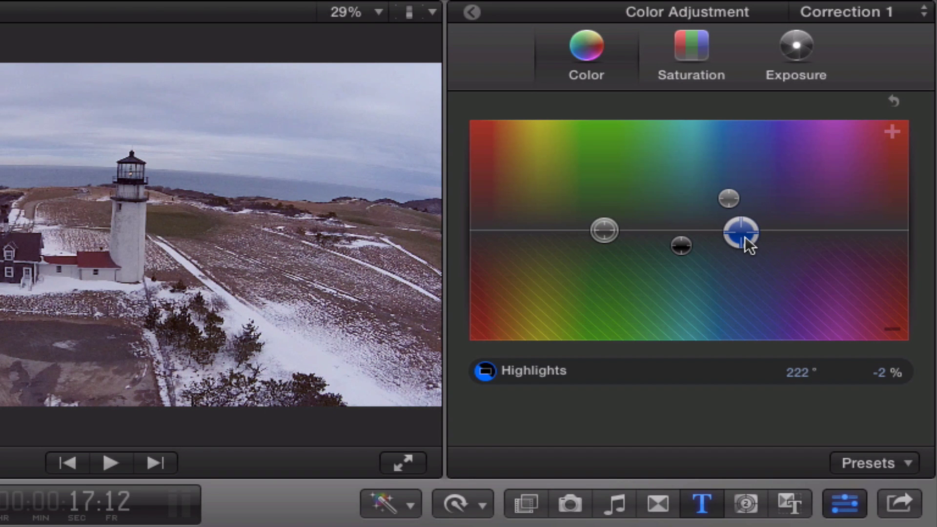
- Shift the Global color tint slightly toward yellow, close to neutral, and set the Shadows tint to 135° at -9%
click(602, 234)
drag(602, 234, 548, 192)
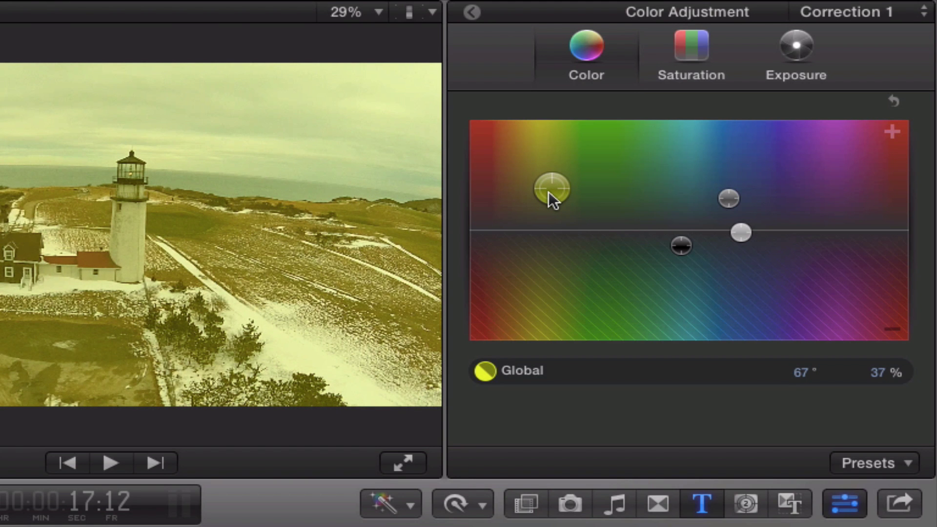
drag(548, 191, 551, 229)
drag(674, 255, 636, 240)
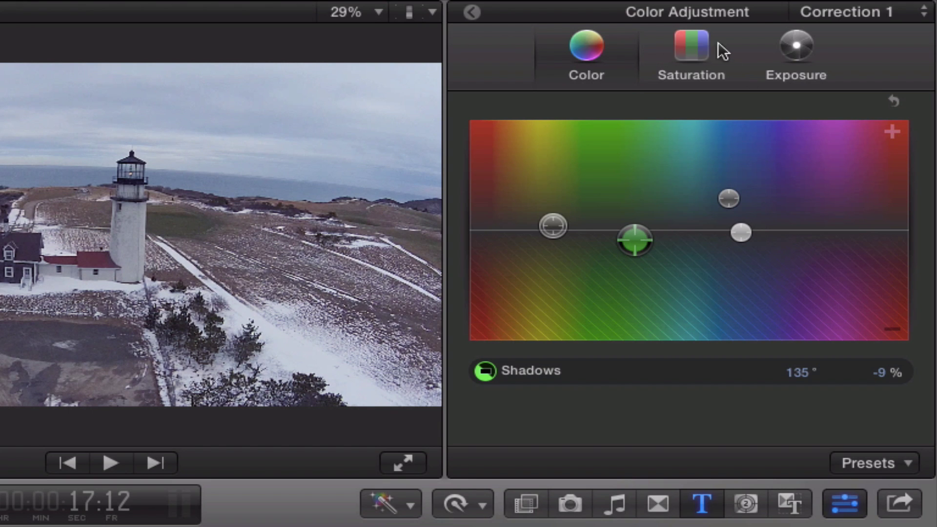
- Raise the clip's global saturation, set the Highlights saturation to 58%, and boost the Shadows saturation
click(701, 49)
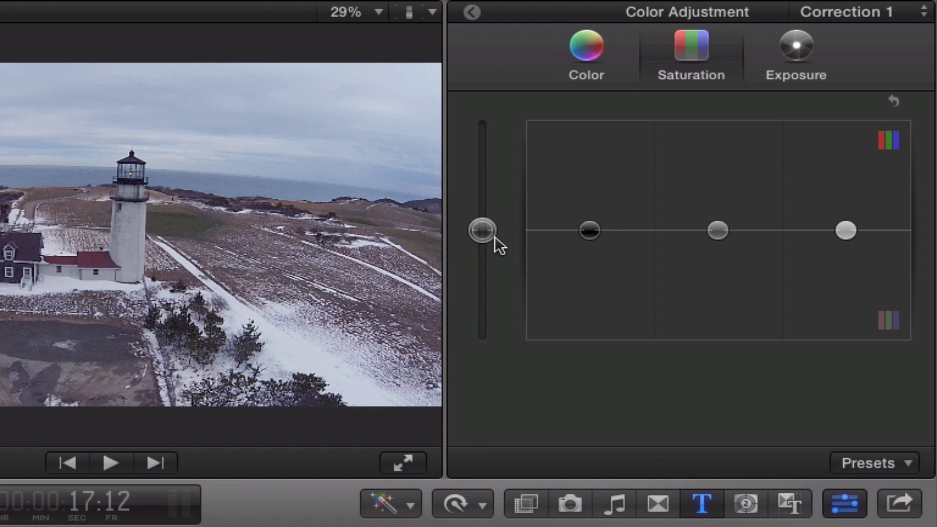
click(479, 234)
drag(478, 237, 490, 182)
drag(841, 233, 832, 175)
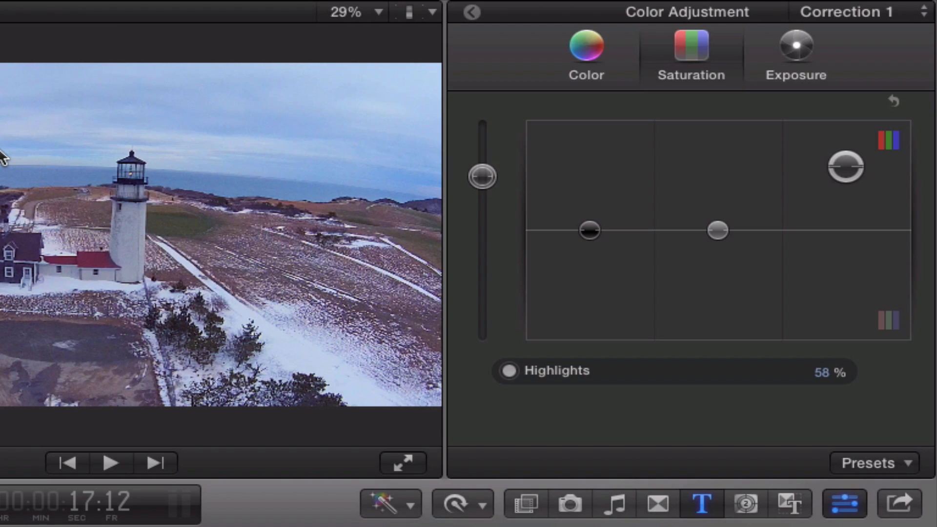
drag(592, 239, 585, 191)
key(space)
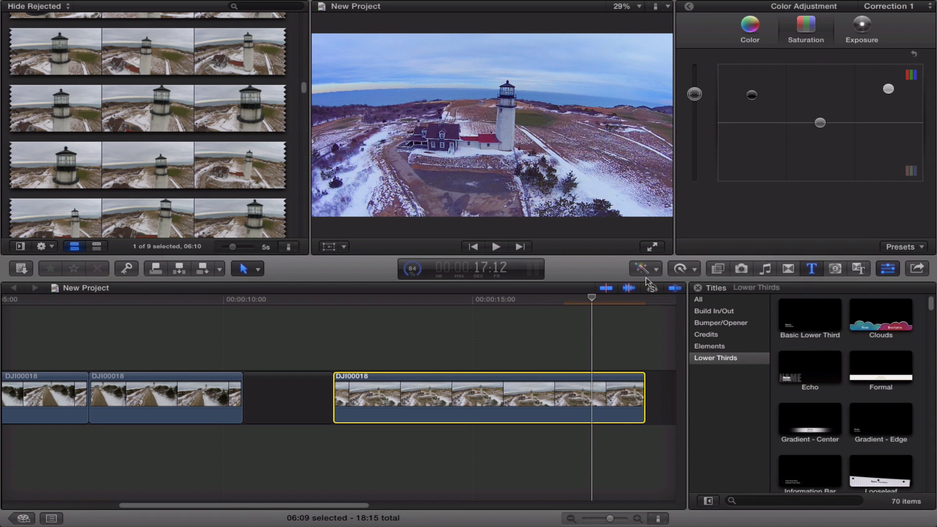
- Return to the selected clip's video settings and look through its effects from Color and Transform to Stabilization and Compositing
click(888, 269)
click(888, 268)
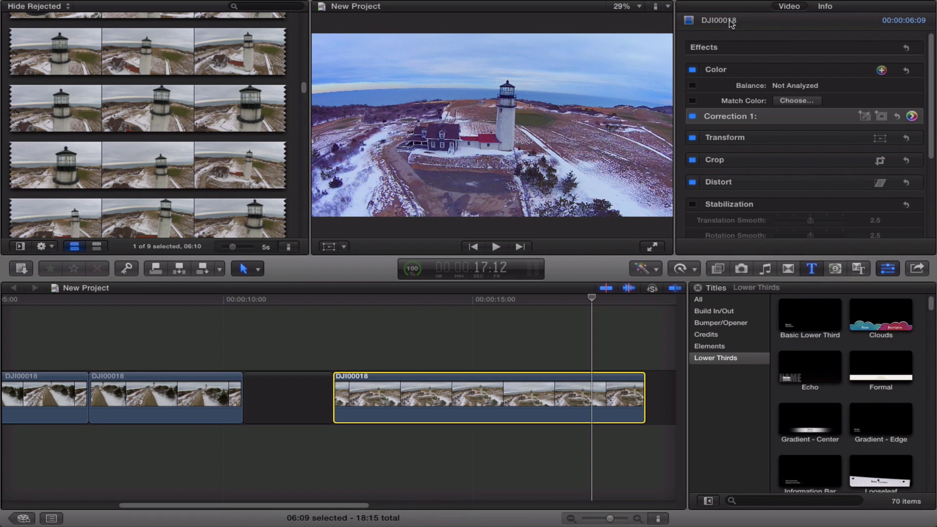
scroll(740, 205, down, 2)
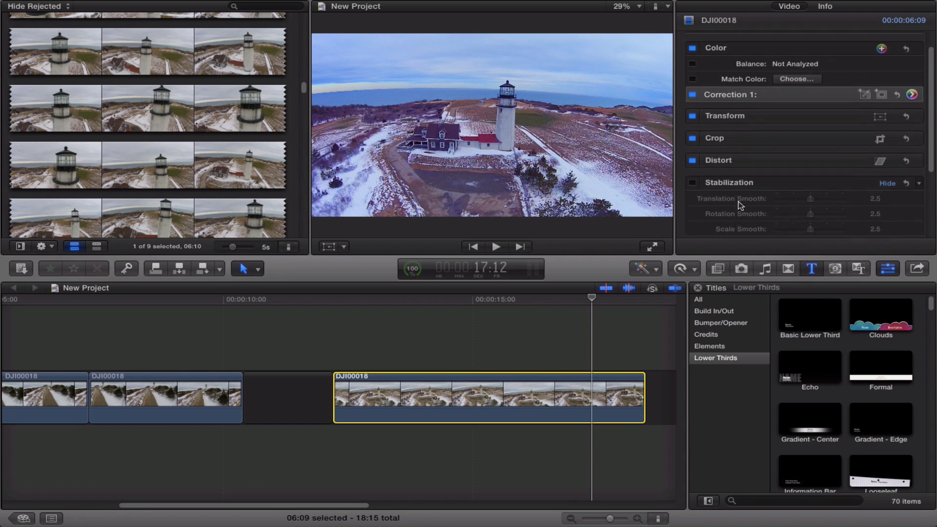
scroll(732, 205, up, 2)
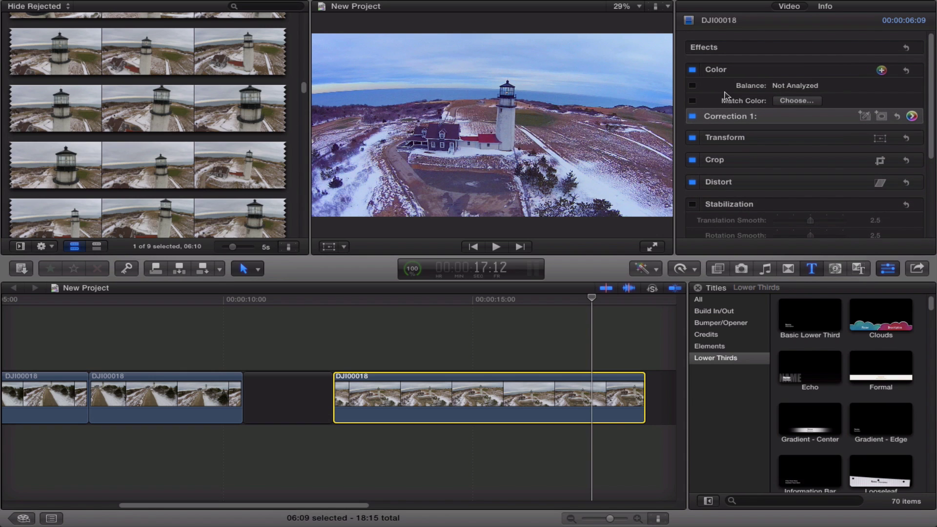
scroll(735, 173, down, 6)
scroll(736, 173, down, 1)
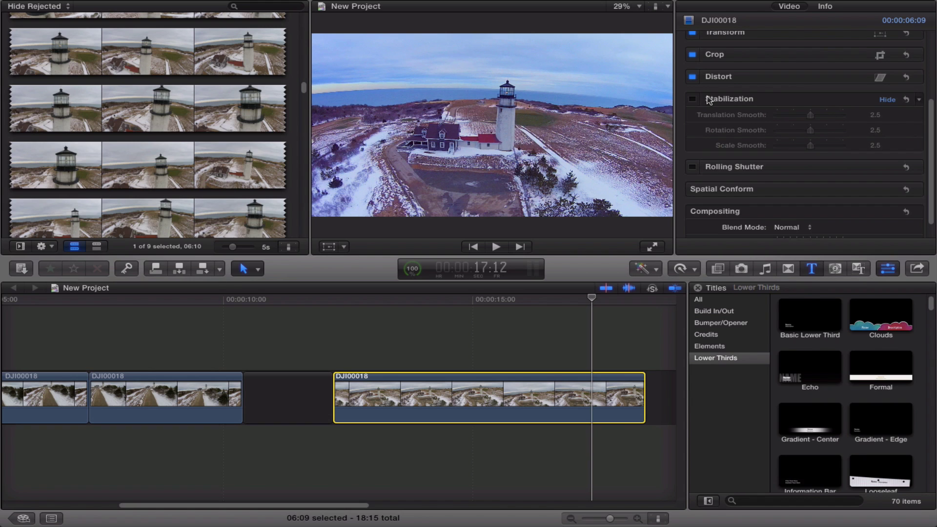
scroll(708, 100, down, 1)
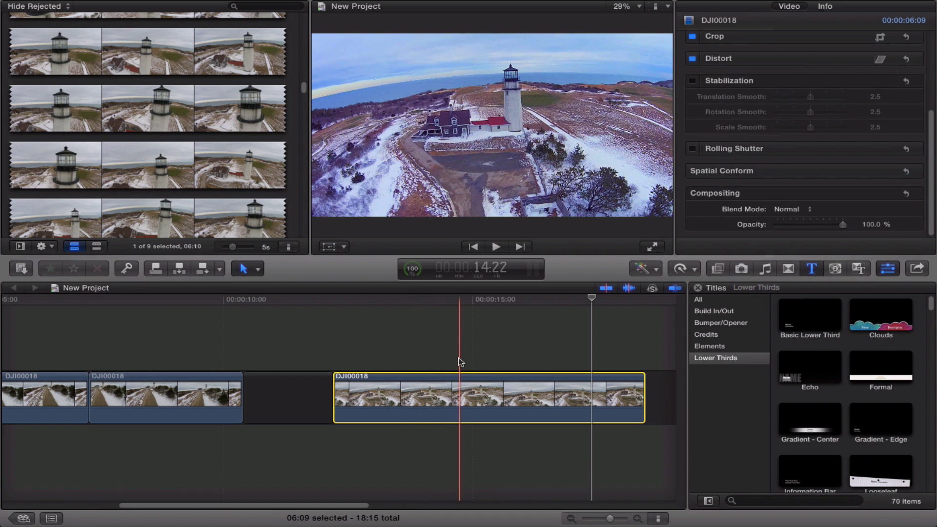
- Delete the empty gap before the last clip so it directly follows the preceding clip
drag(430, 394, 337, 394)
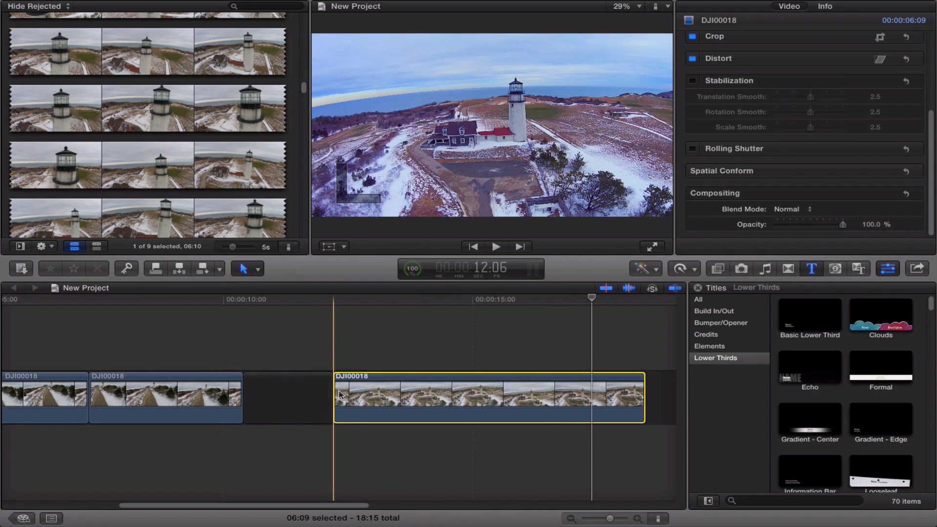
click(268, 390)
key(Delete)
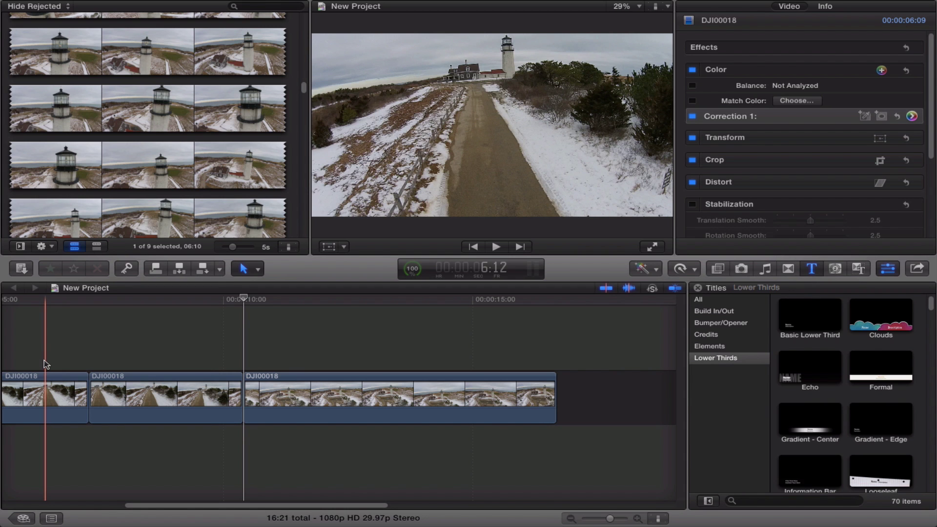
- Copy the color-corrected last clip and paste its effects onto the clip directly before it
click(352, 382)
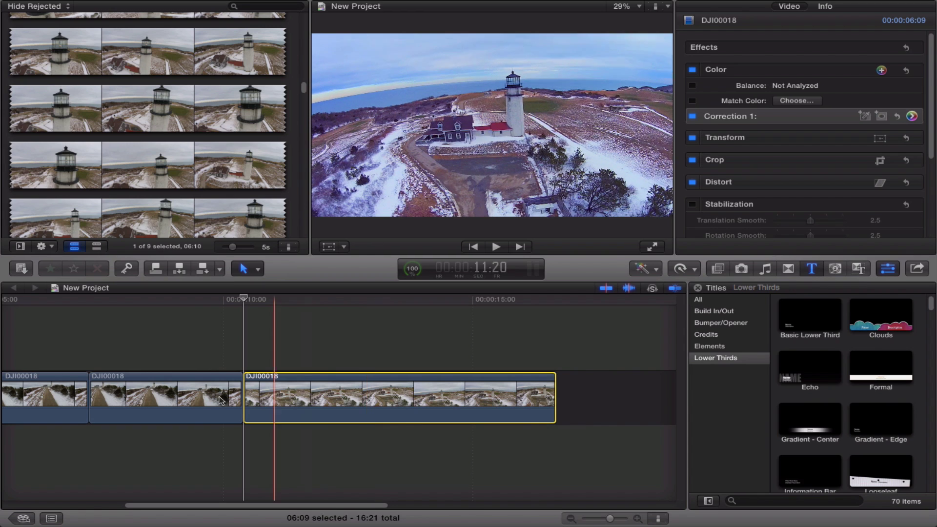
click(160, 406)
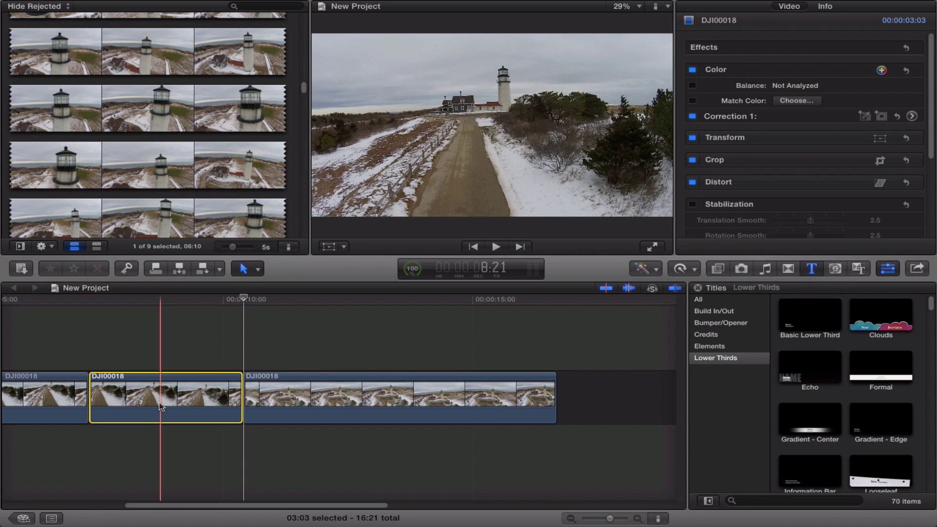
key(alt+super+v)
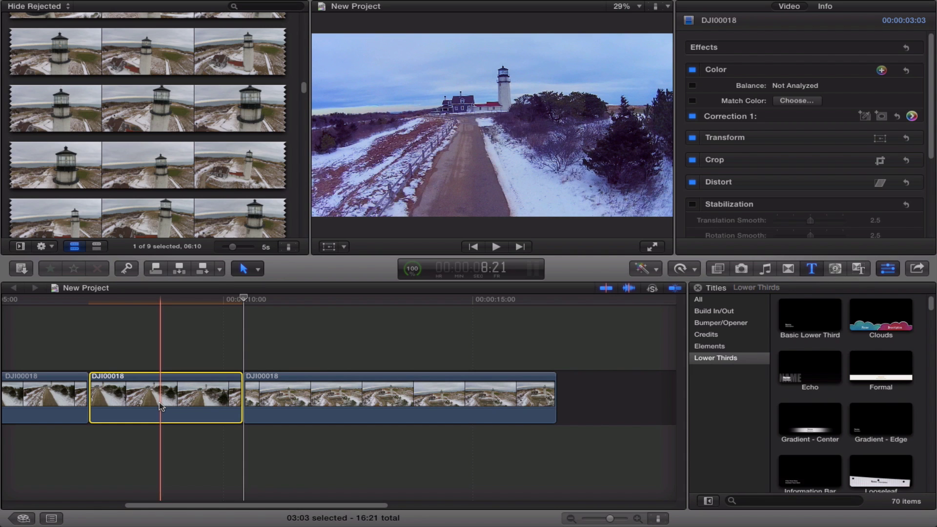
click(150, 341)
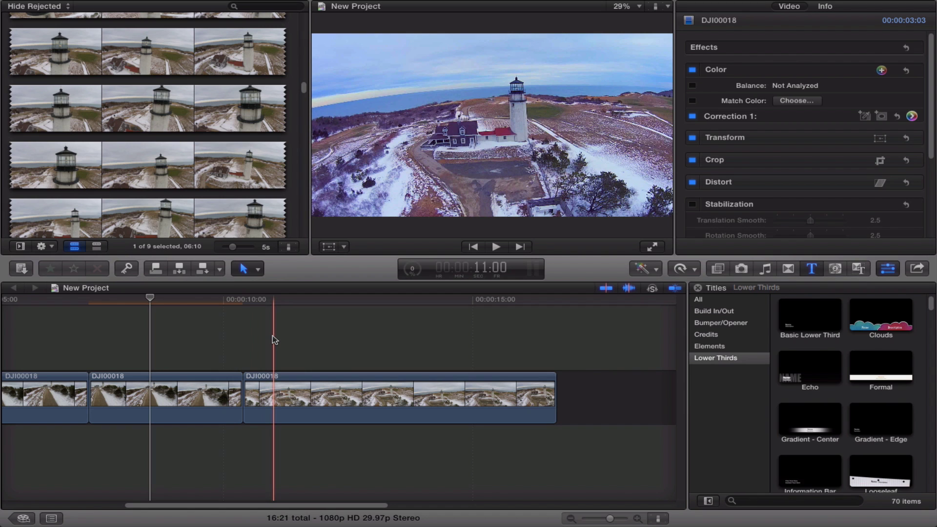
click(37, 386)
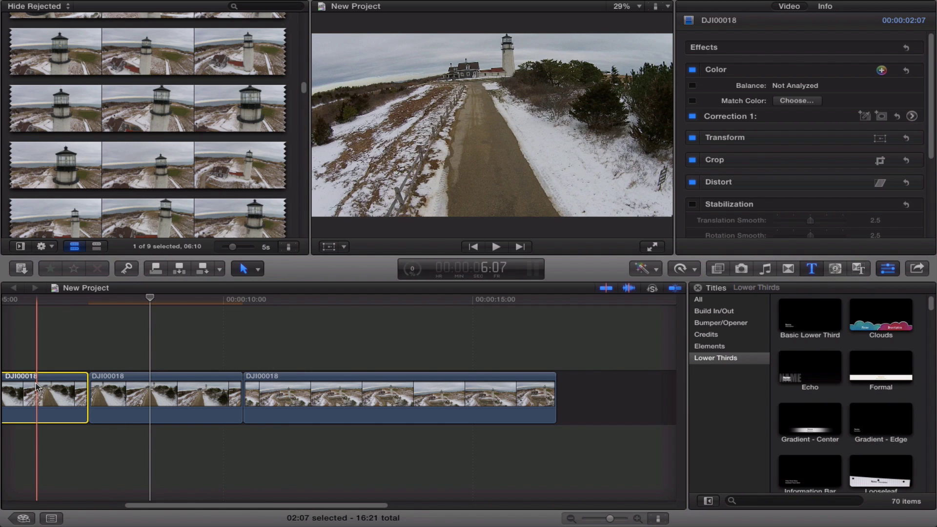
key(q)
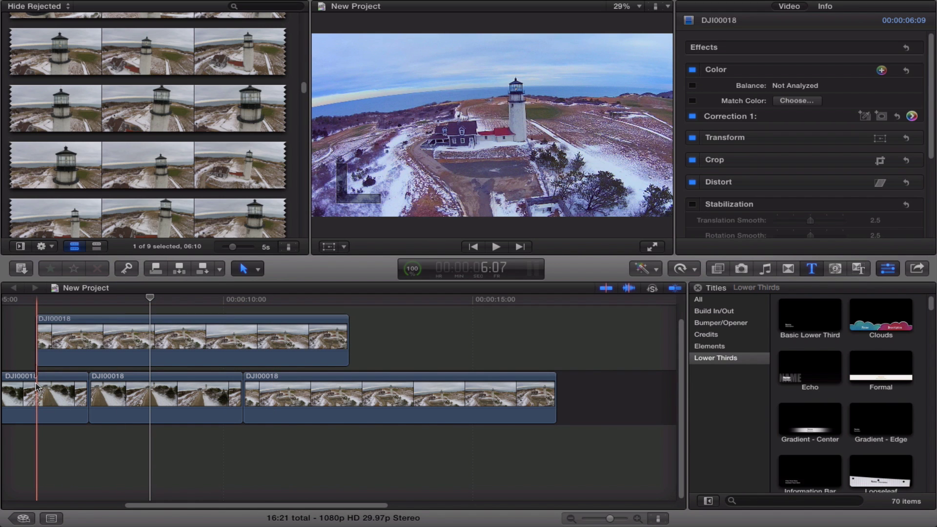
key(super+z)
- Paste the copied color correction effects onto the 02:07 clip, two places before the last clip
click(48, 390)
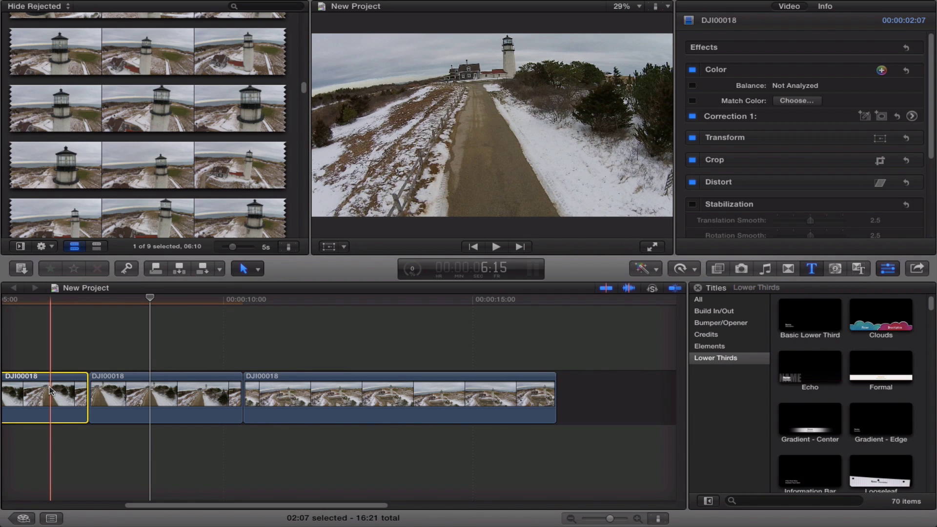
click(34, 313)
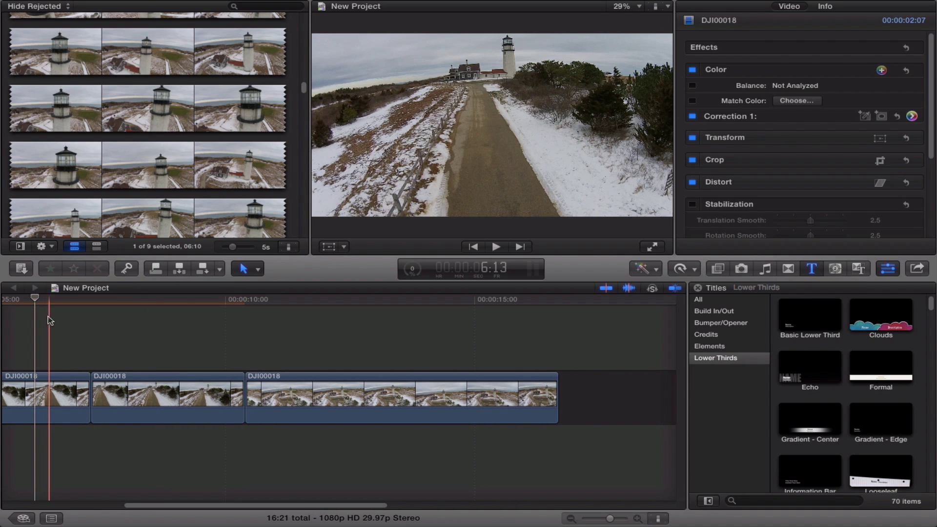
click(51, 390)
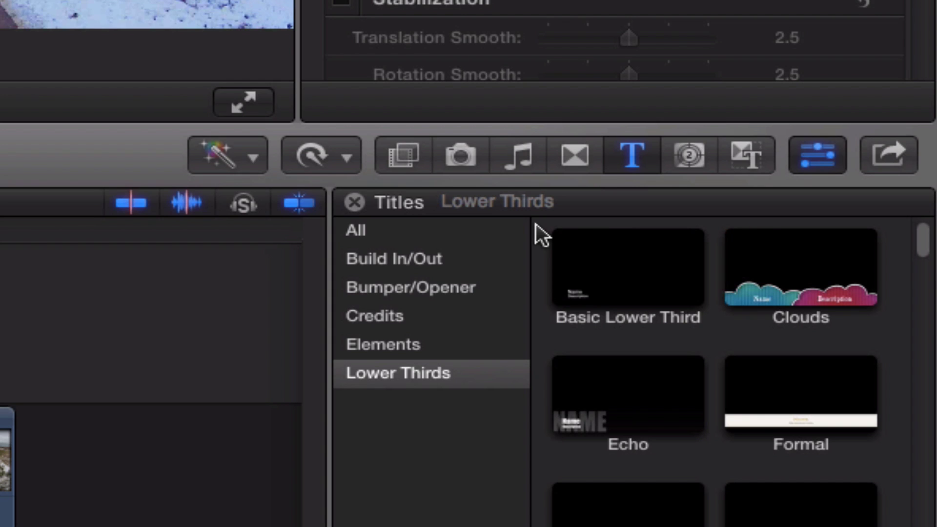
- Open the effects browser, list all video effects and look through them, from 50s TV down to Film Grain
click(403, 155)
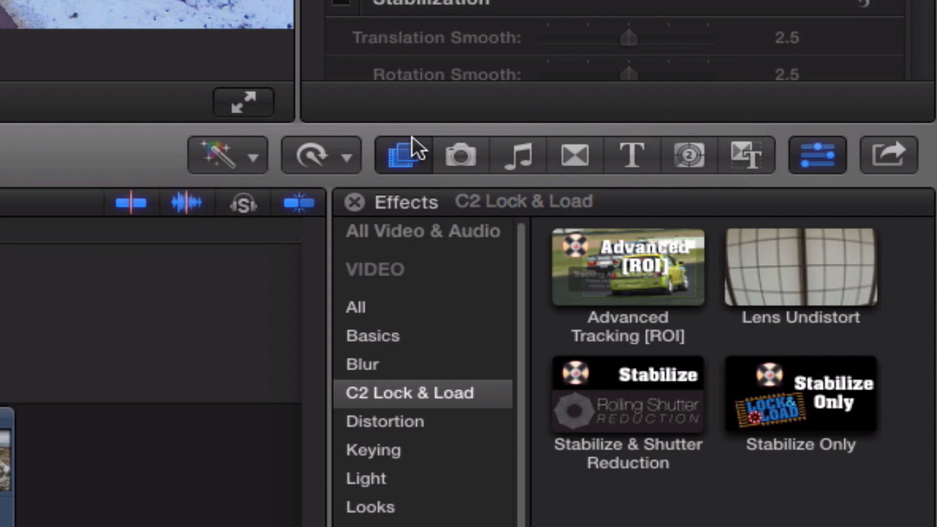
scroll(396, 288, up, 2)
click(391, 306)
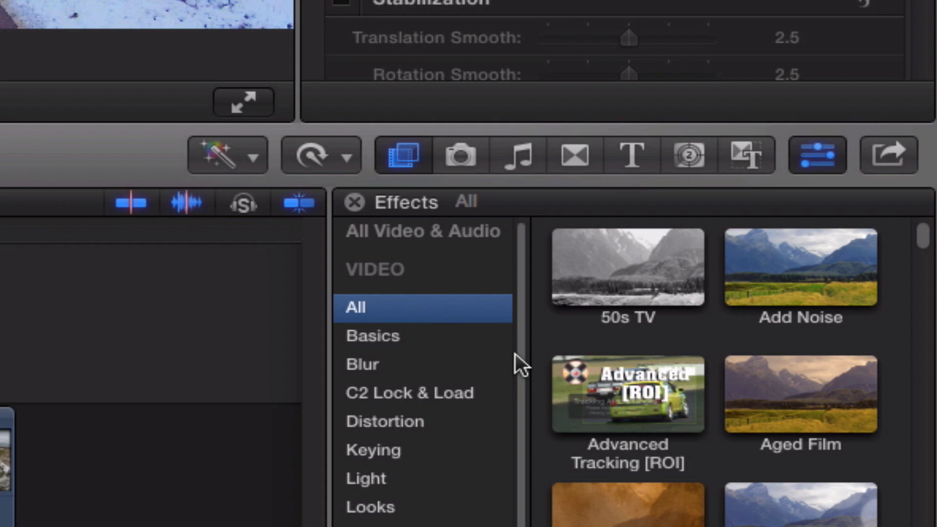
click(712, 452)
scroll(713, 452, down, 1)
scroll(712, 452, down, 8)
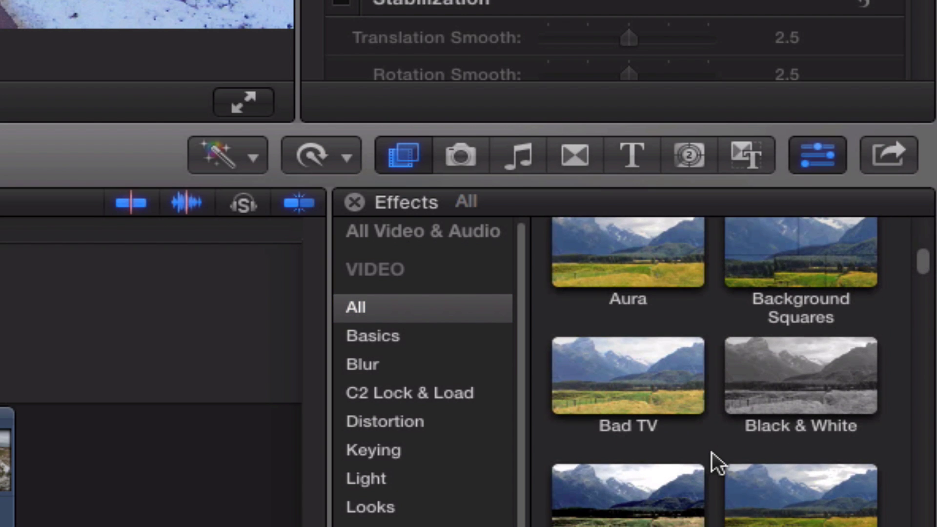
scroll(712, 451, down, 10)
scroll(712, 452, down, 8)
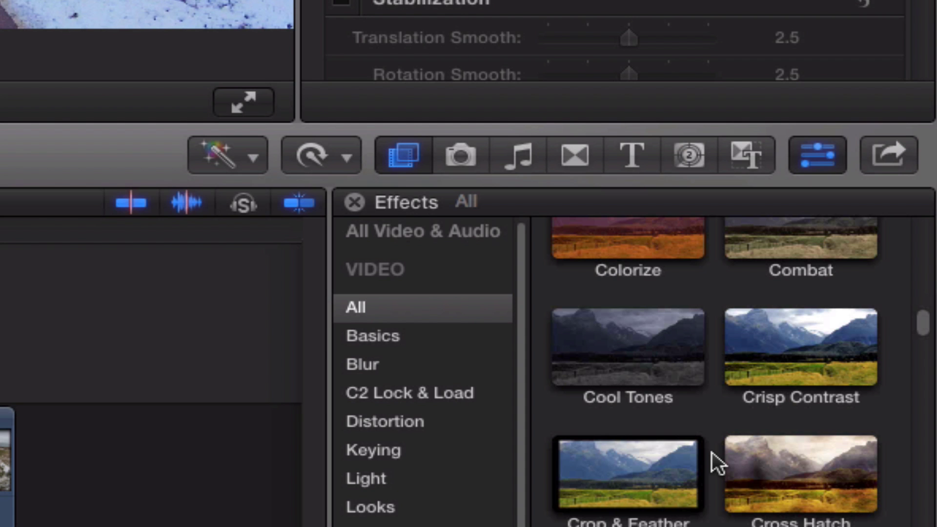
scroll(712, 452, up, 9)
scroll(713, 452, up, 3)
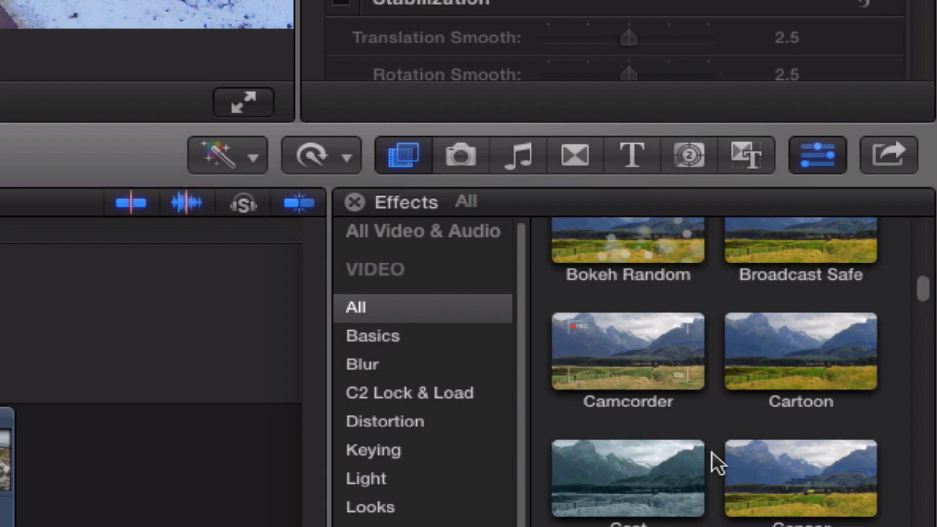
scroll(713, 452, down, 15)
scroll(712, 452, down, 5)
scroll(703, 443, down, 5)
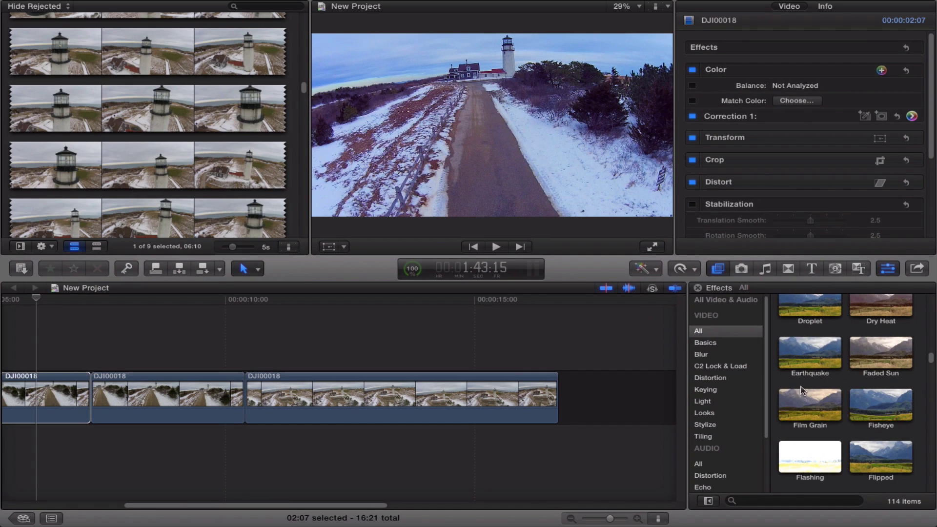
- Apply the Film Grain effect to the last clip and show a frame of it
click(820, 408)
drag(820, 409, 426, 388)
click(386, 314)
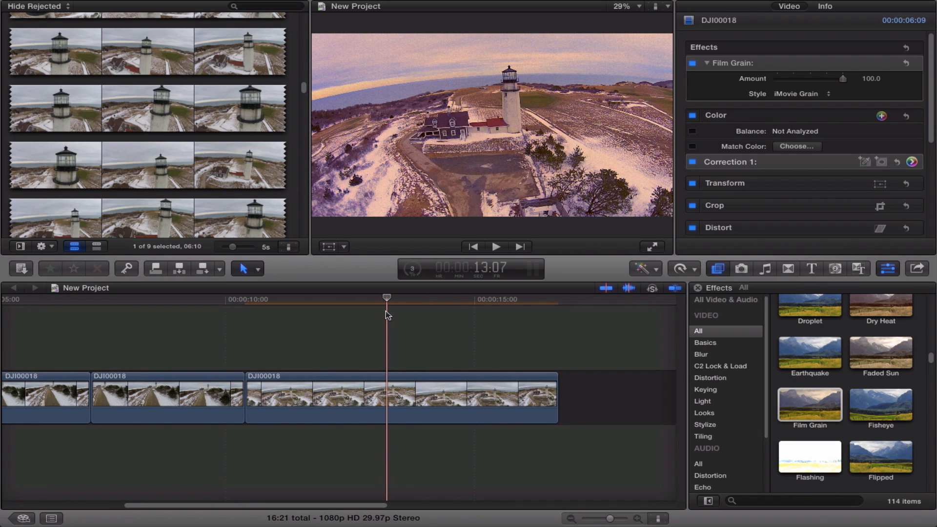
- Play the last clip from near its start to review the Film Grain look
click(256, 302)
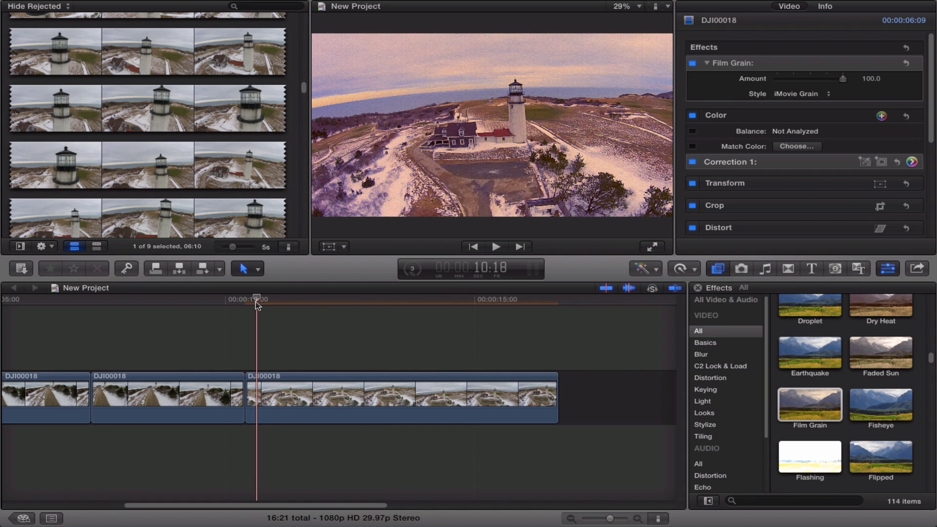
key(space)
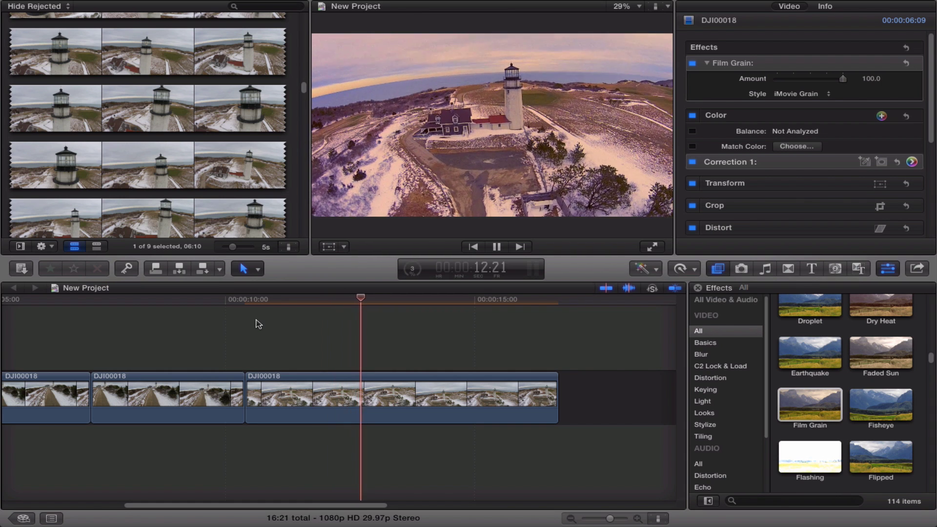
key(space)
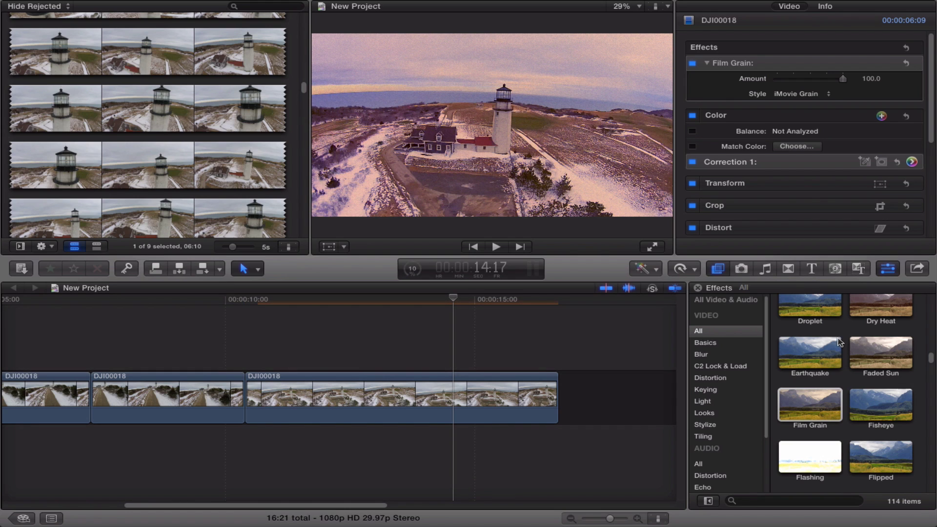
- Add the photo from iPhoto's 2013 album to the end of the timeline and delete it again
scroll(840, 342, up, 8)
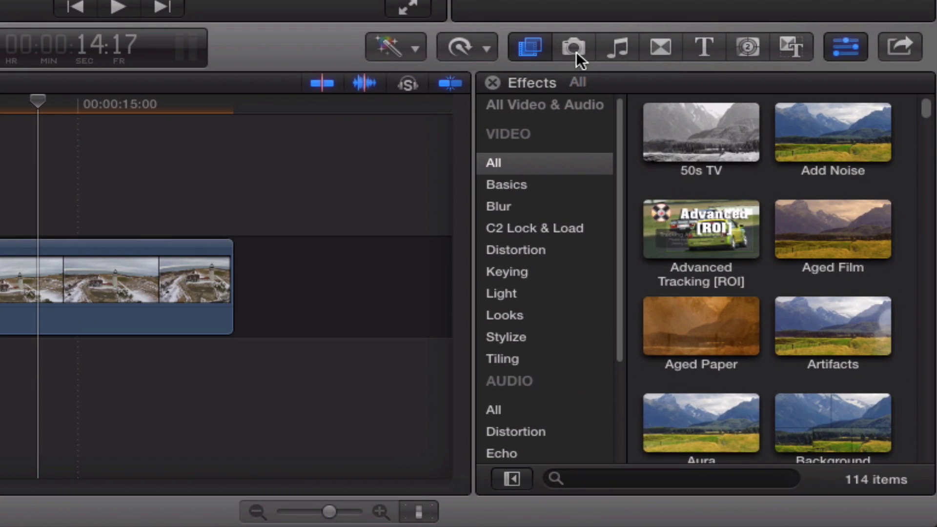
click(743, 270)
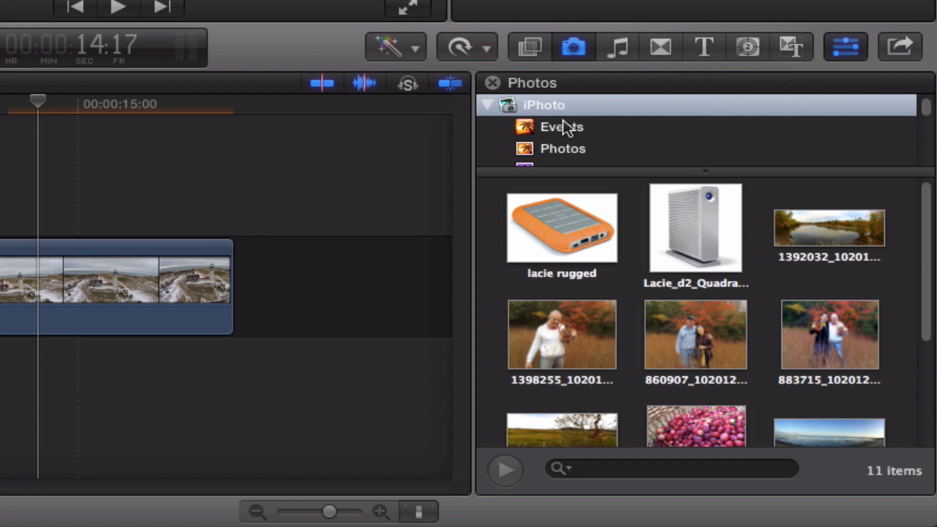
scroll(563, 129, down, 10)
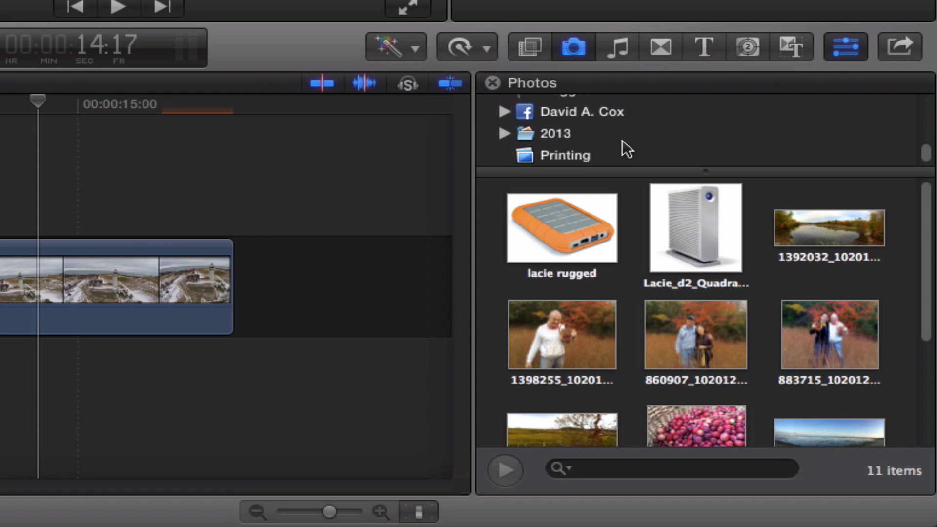
click(615, 139)
drag(528, 212, 282, 283)
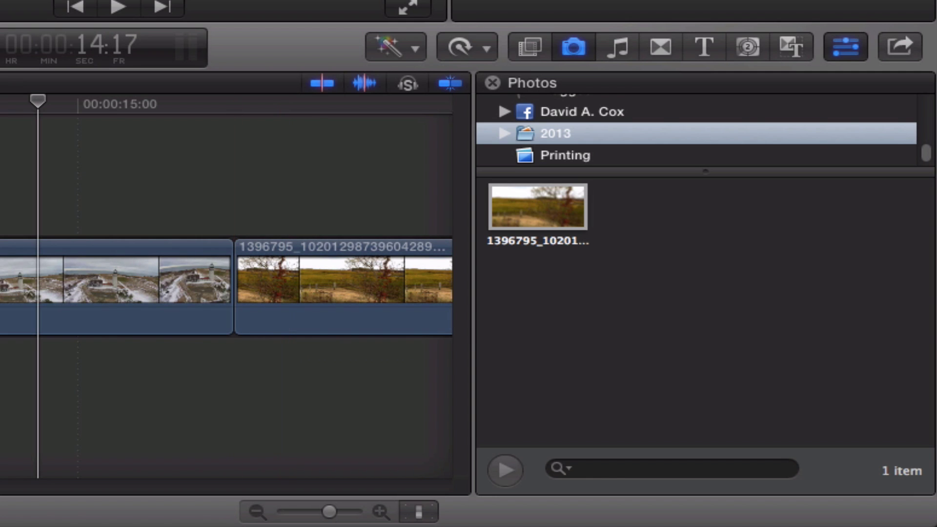
click(327, 307)
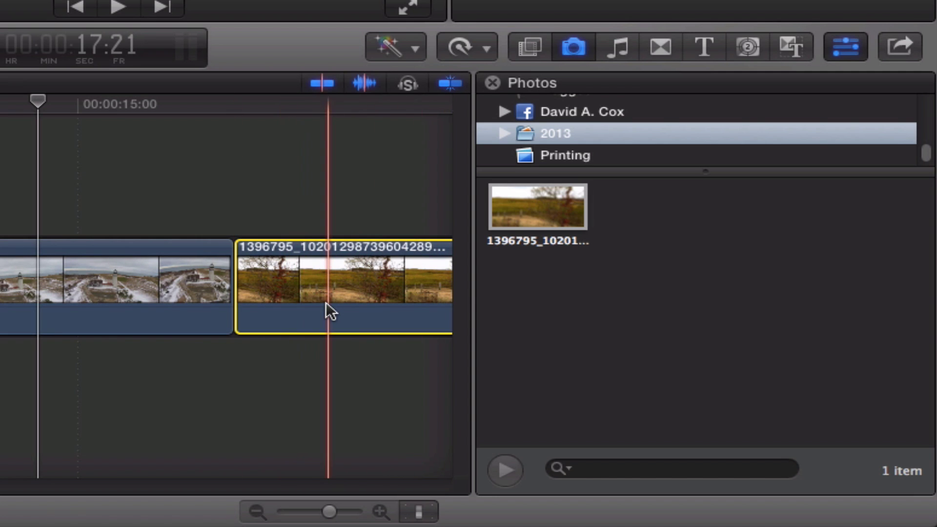
key(Delete)
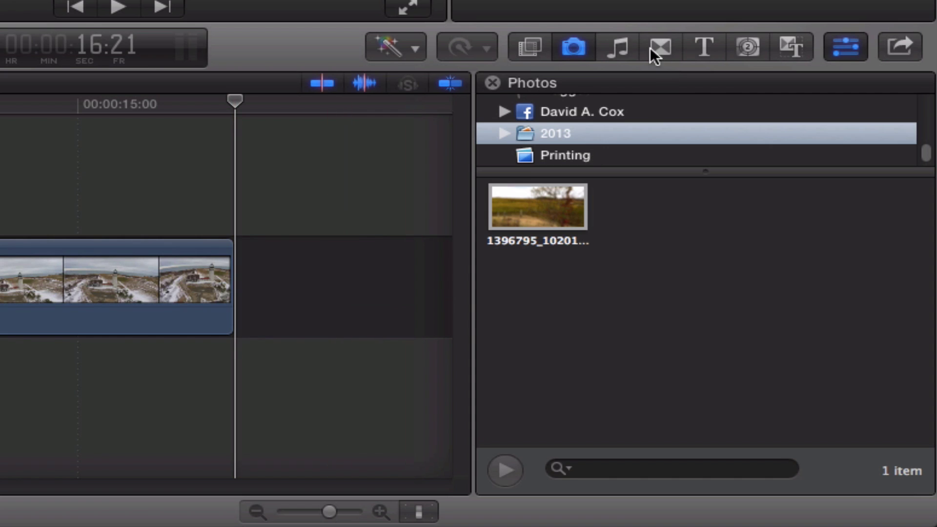
- Look through the iTunes songs and the Final Cut Pro Sound Effects in the music and sound browser
click(619, 48)
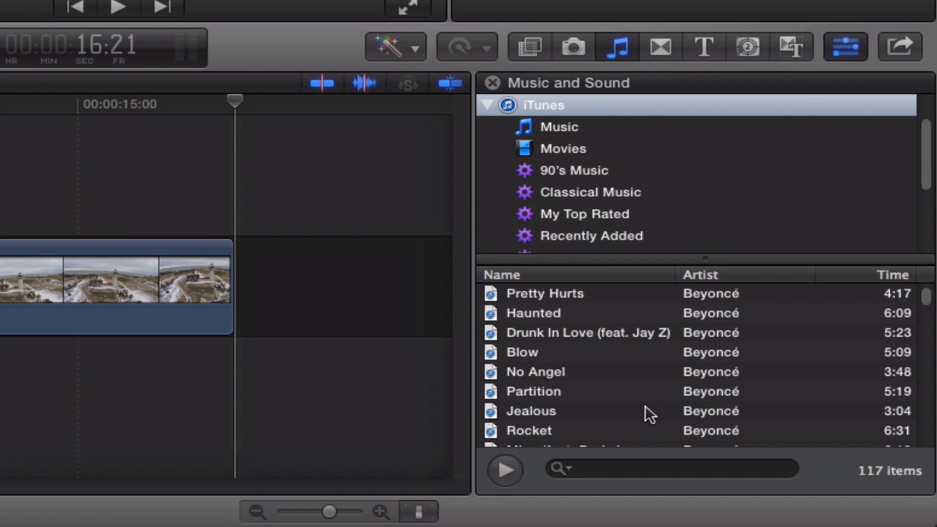
scroll(664, 358, down, 20)
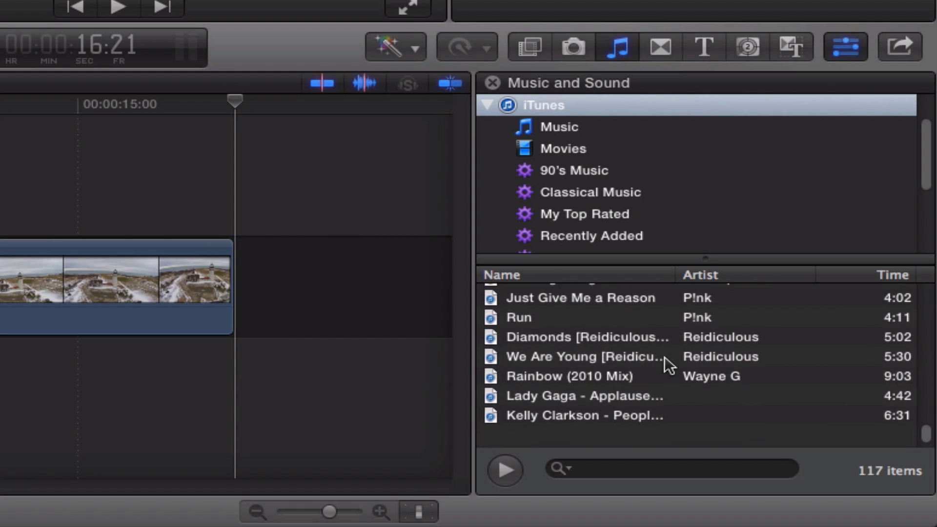
scroll(574, 117, up, 3)
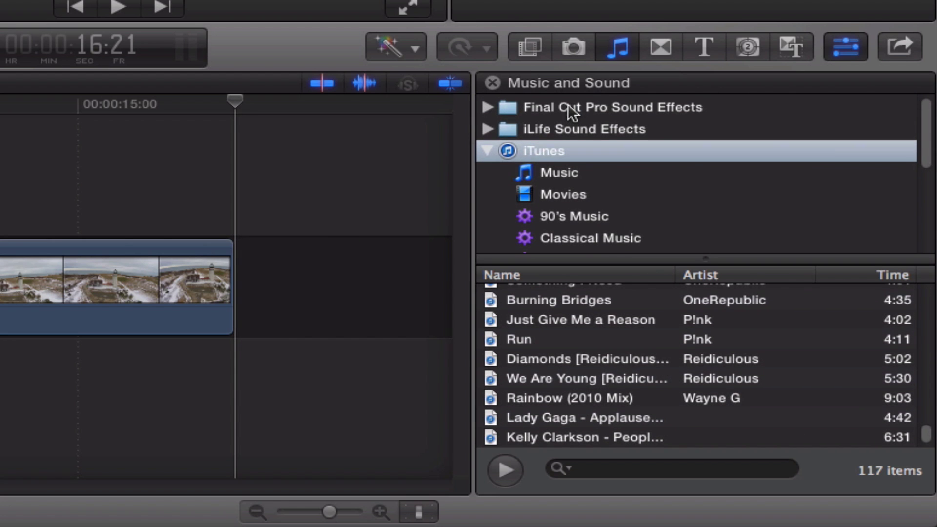
click(488, 148)
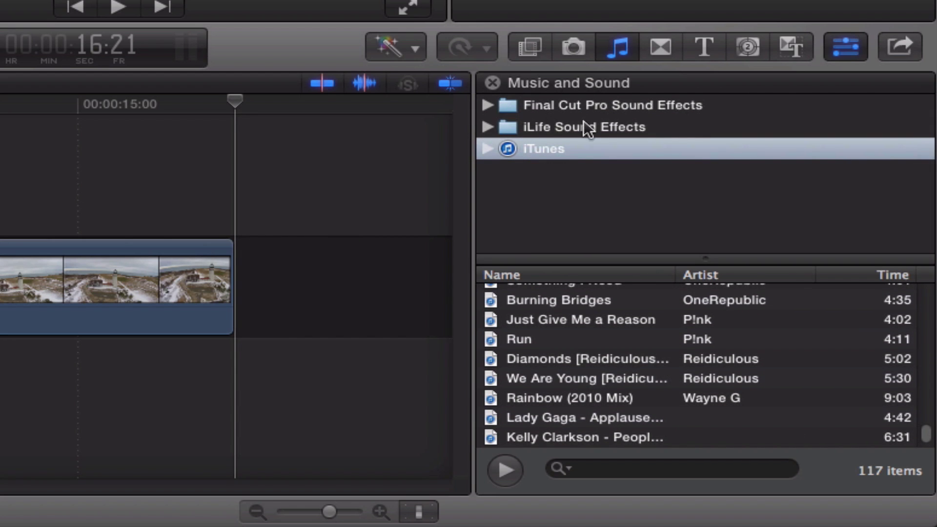
click(591, 109)
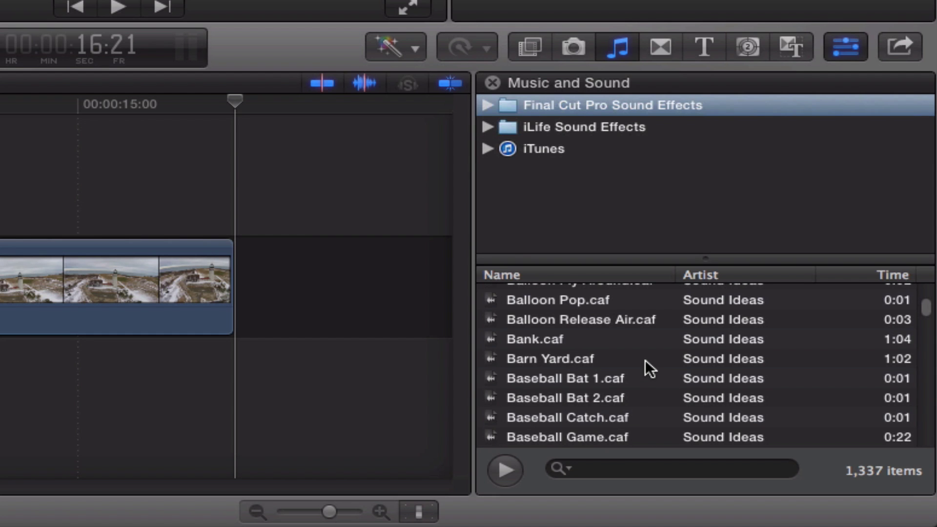
scroll(645, 364, down, 20)
scroll(649, 368, down, 15)
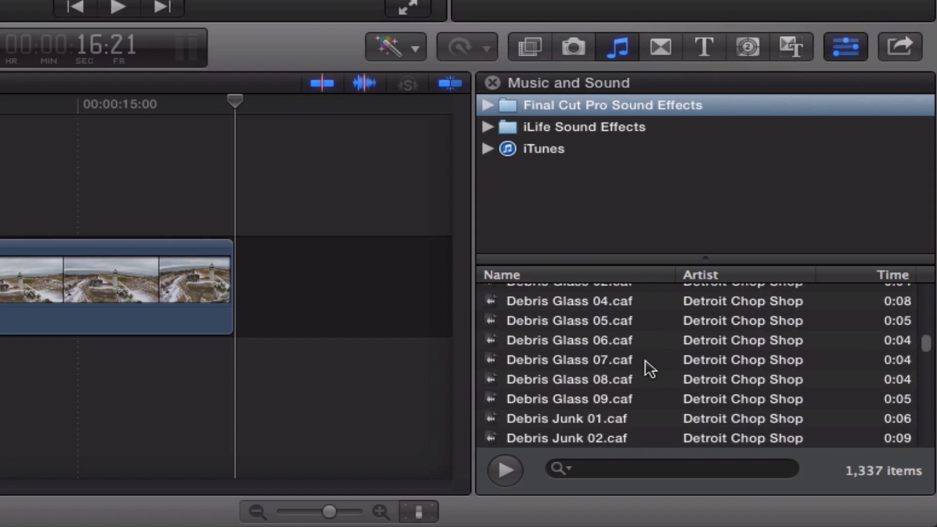
scroll(649, 369, down, 20)
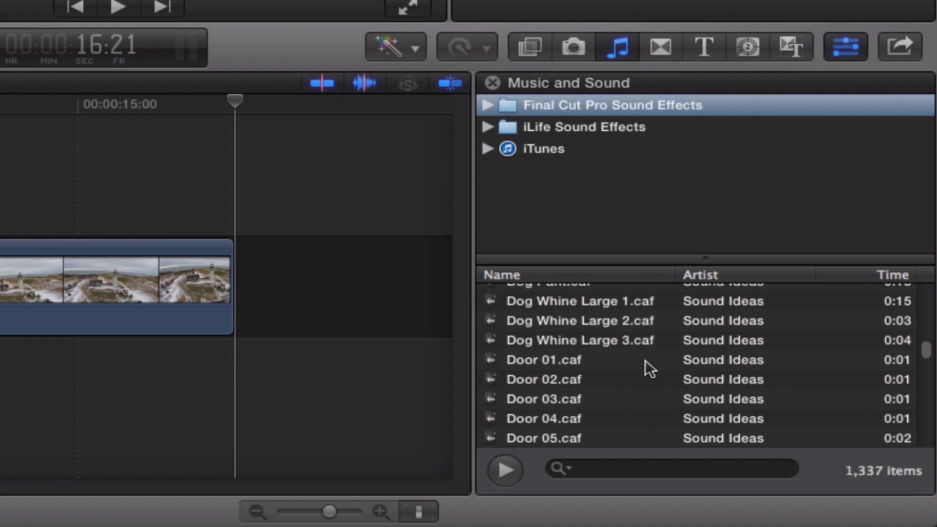
scroll(649, 368, down, 5)
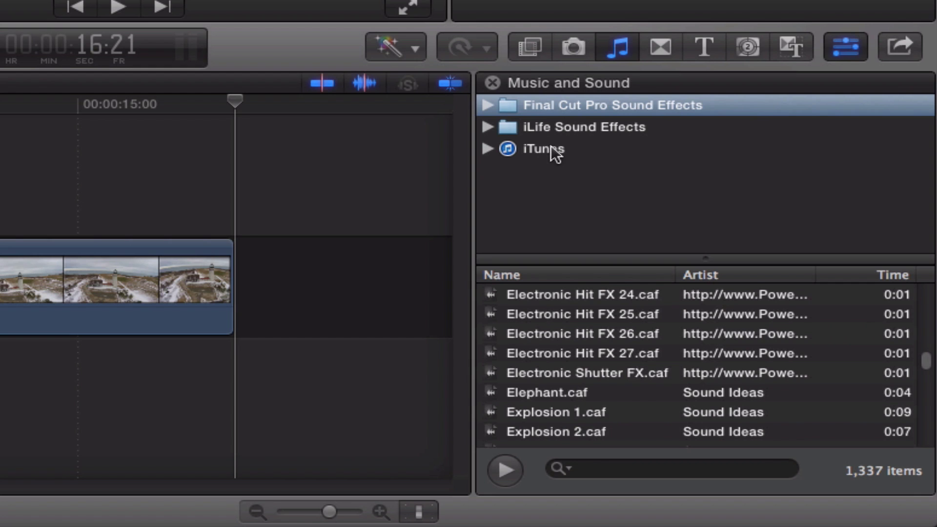
- Sort the iLife Sound Effects by time and select Jaracanda.caf among the longer tracks
click(610, 128)
scroll(661, 337, up, 15)
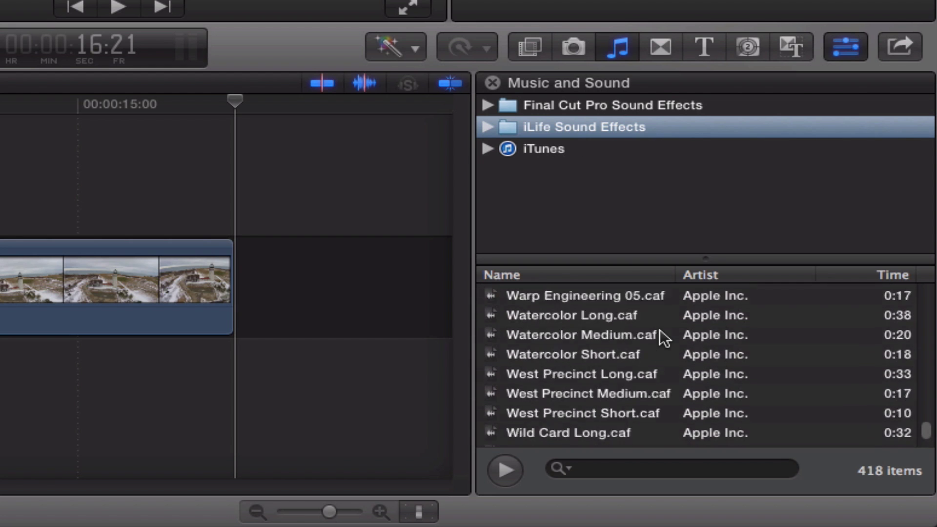
scroll(683, 334, up, 10)
click(886, 276)
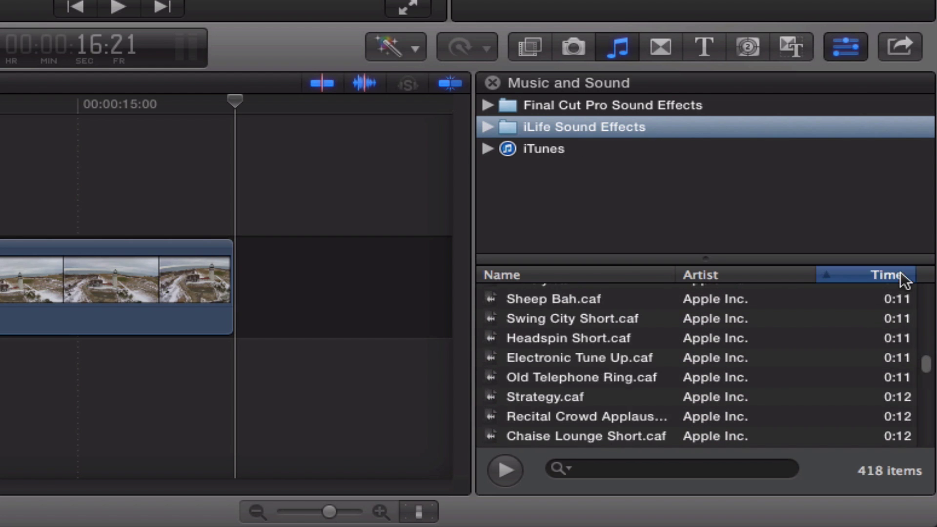
scroll(701, 332, up, 10)
scroll(701, 332, down, 20)
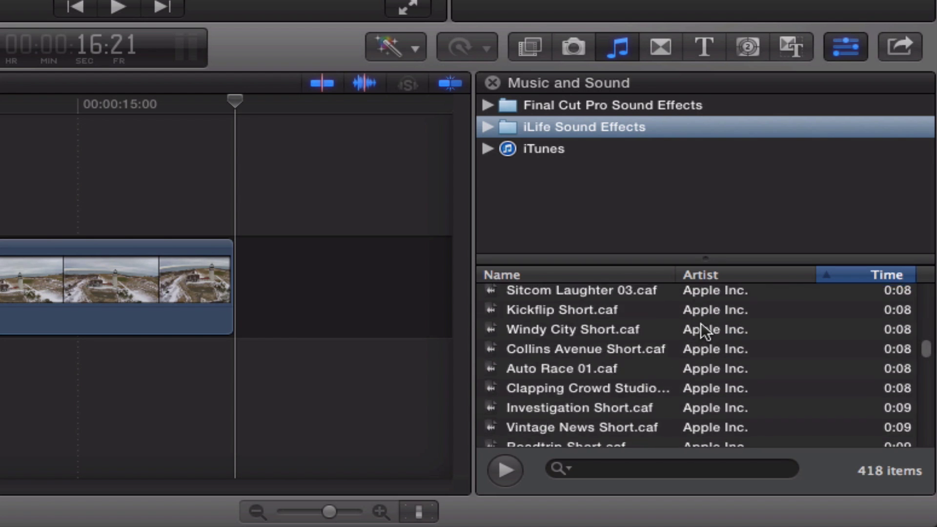
scroll(701, 331, down, 15)
click(580, 363)
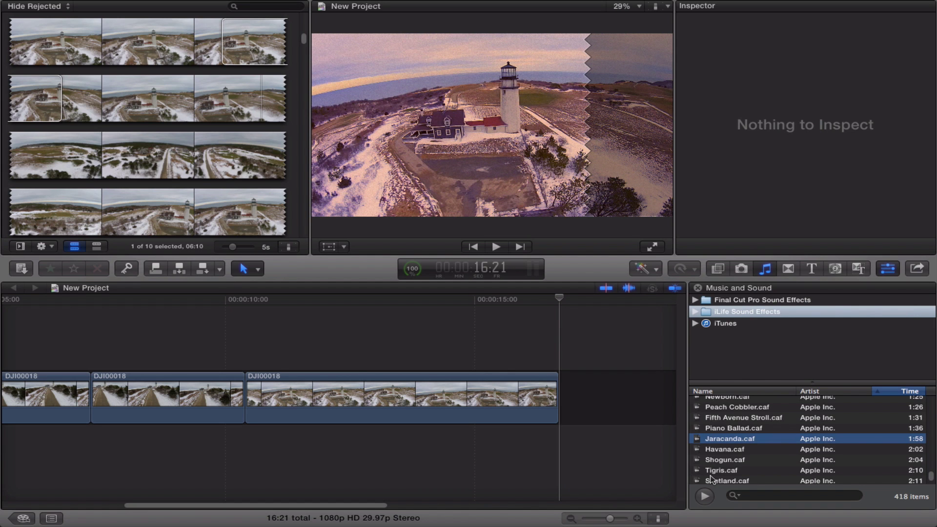
- Look through all transitions and add a Cross Dissolve between the last two clips in the timeline
click(787, 268)
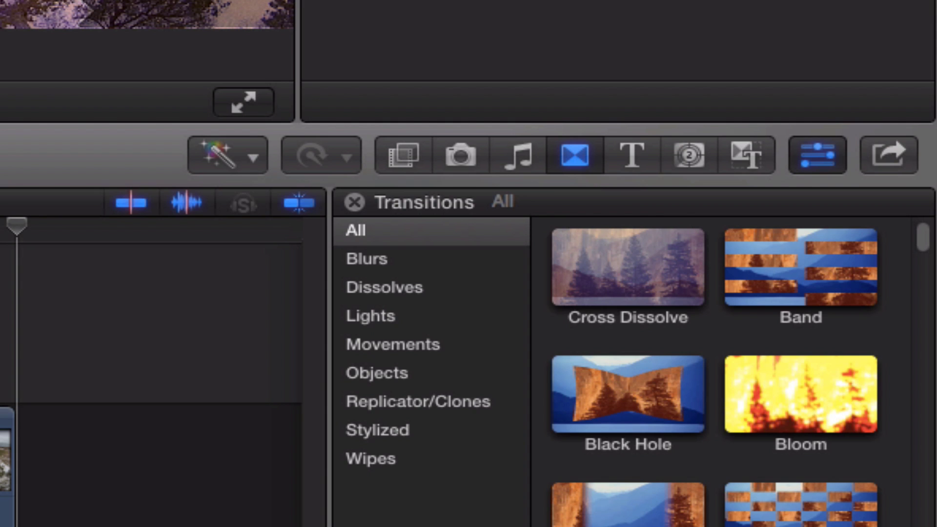
scroll(713, 371, down, 20)
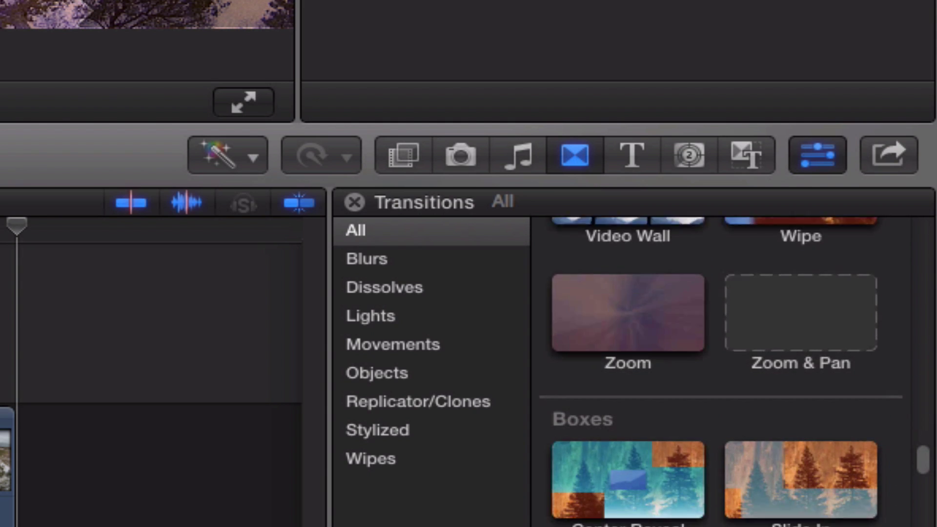
scroll(712, 371, down, 2)
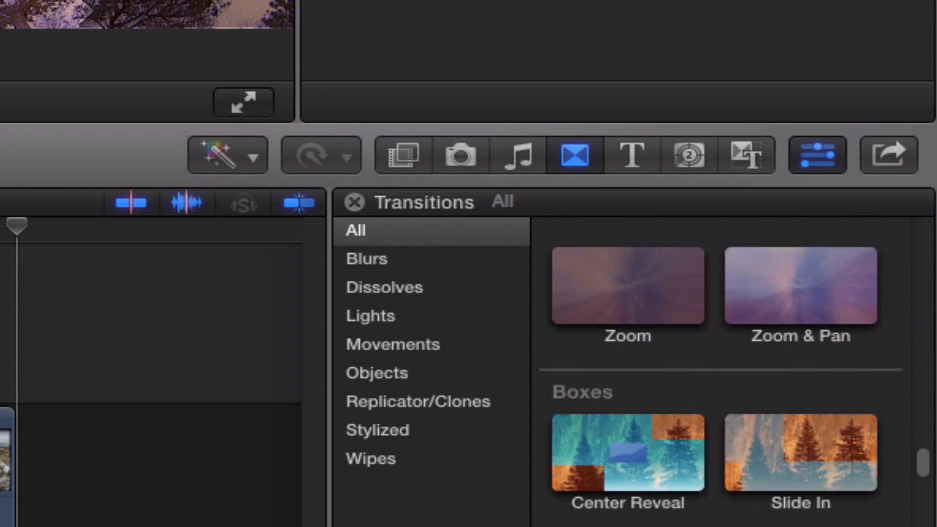
scroll(712, 371, down, 20)
scroll(721, 371, up, 20)
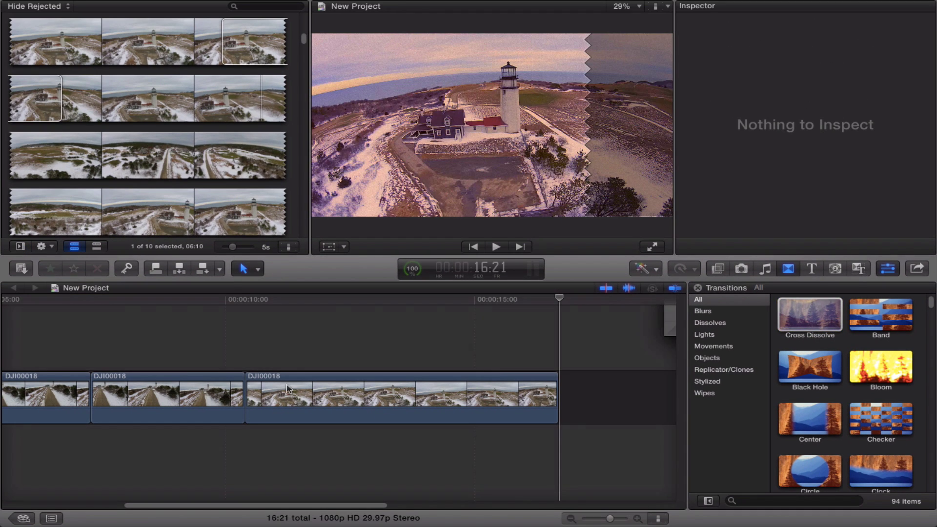
drag(287, 388, 243, 393)
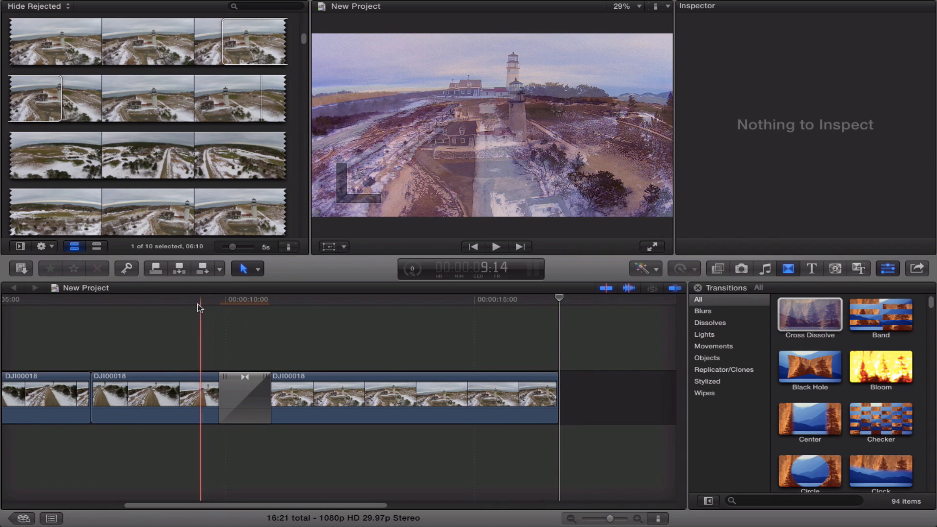
- Play the timeline from just before the Cross Dissolve into the last clip to review the transition
click(196, 300)
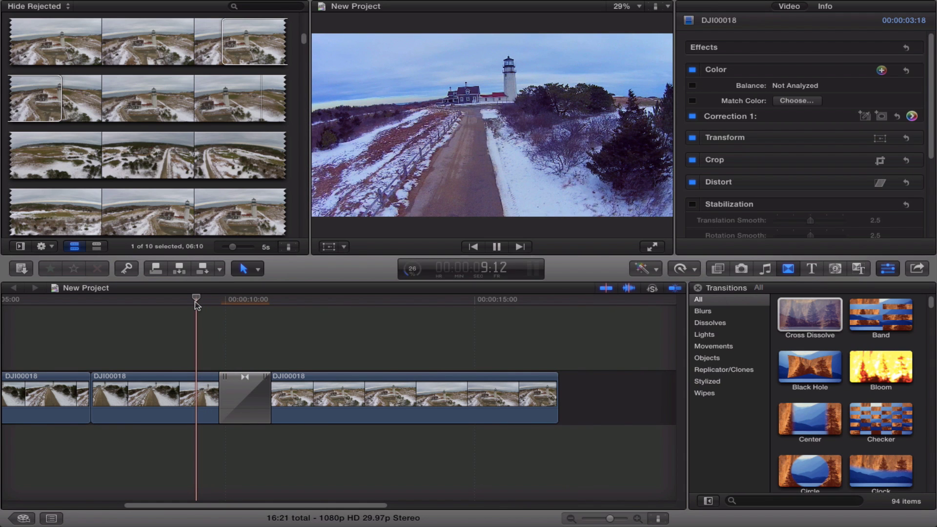
key(space)
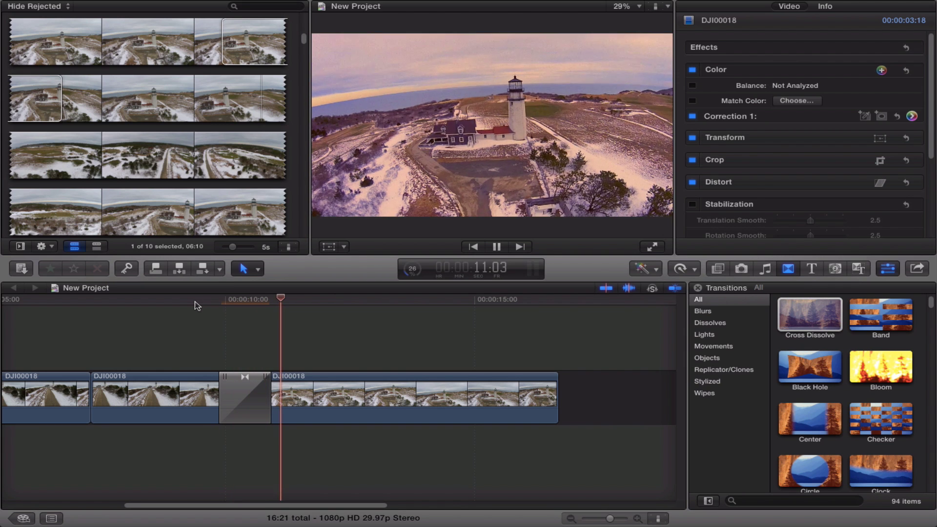
key(space)
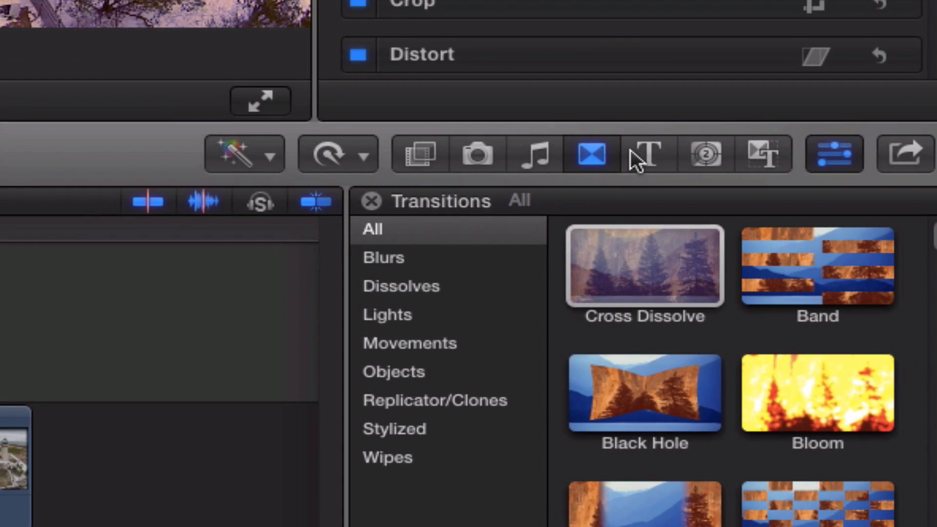
- Look through the Lower Thirds titles and the list of all titles
click(804, 267)
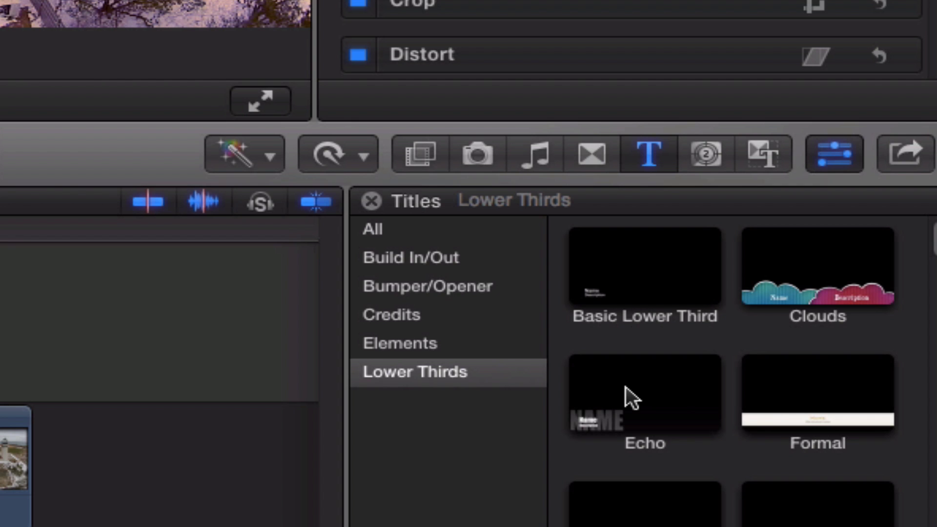
scroll(748, 408, down, 10)
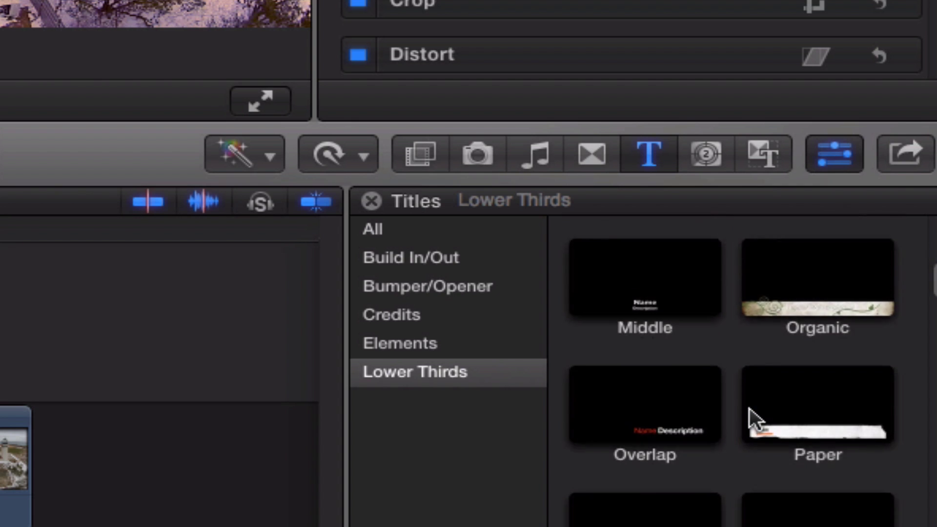
scroll(749, 407, down, 10)
scroll(748, 407, down, 6)
click(432, 238)
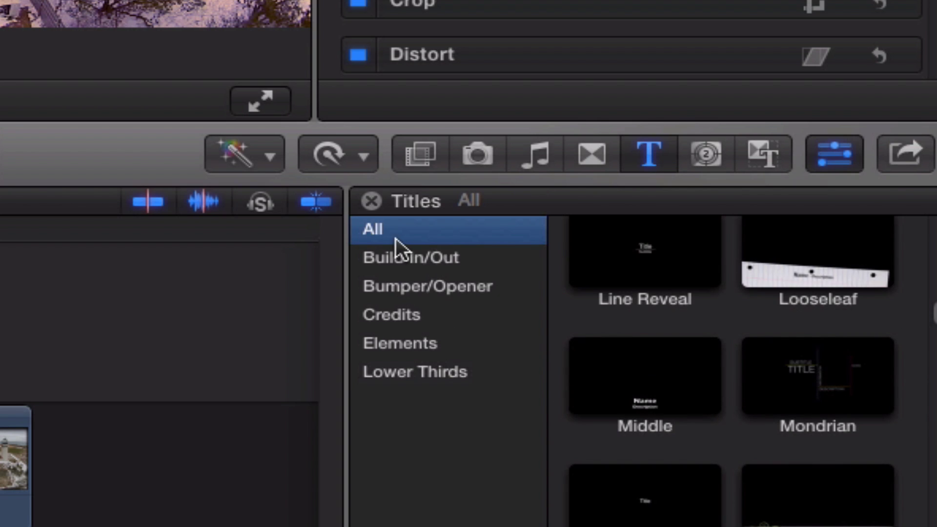
scroll(714, 291, up, 10)
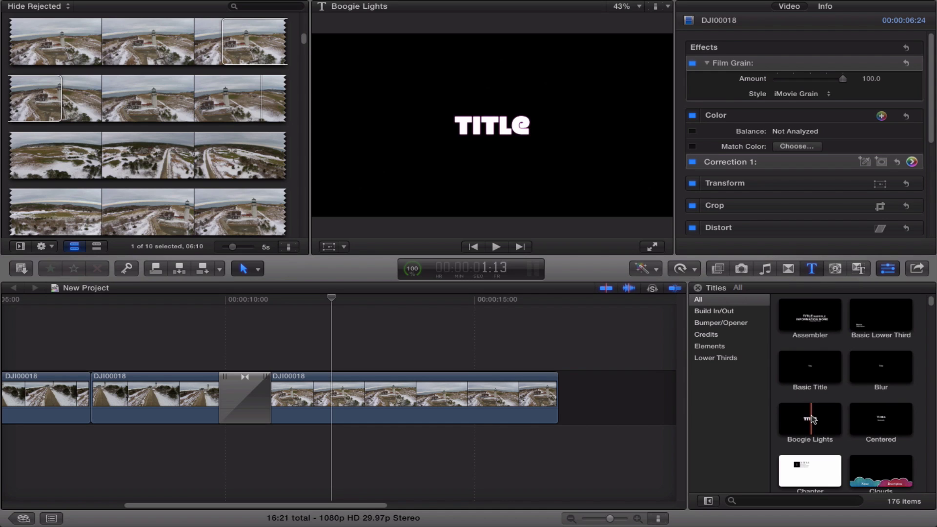
- Try to add the Drifting title above the last clip in the timeline
scroll(812, 419, down, 5)
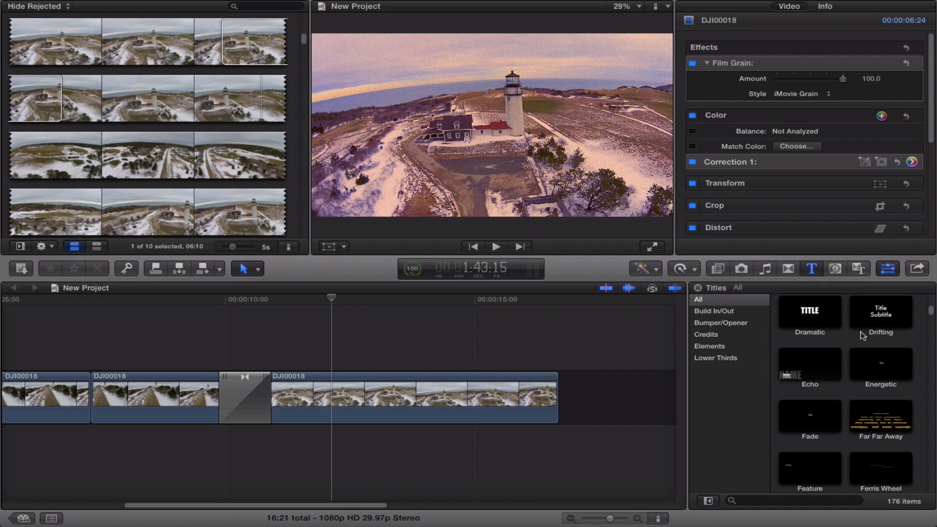
click(879, 314)
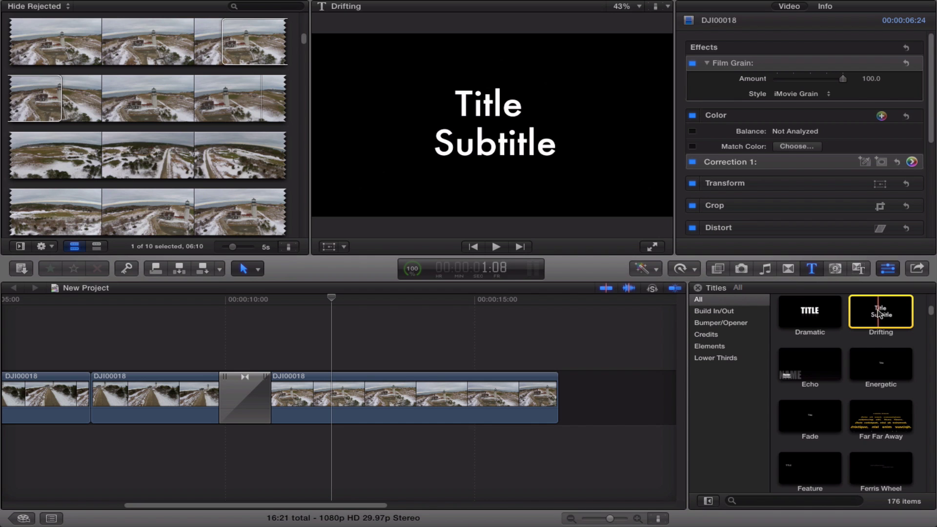
drag(879, 314, 272, 357)
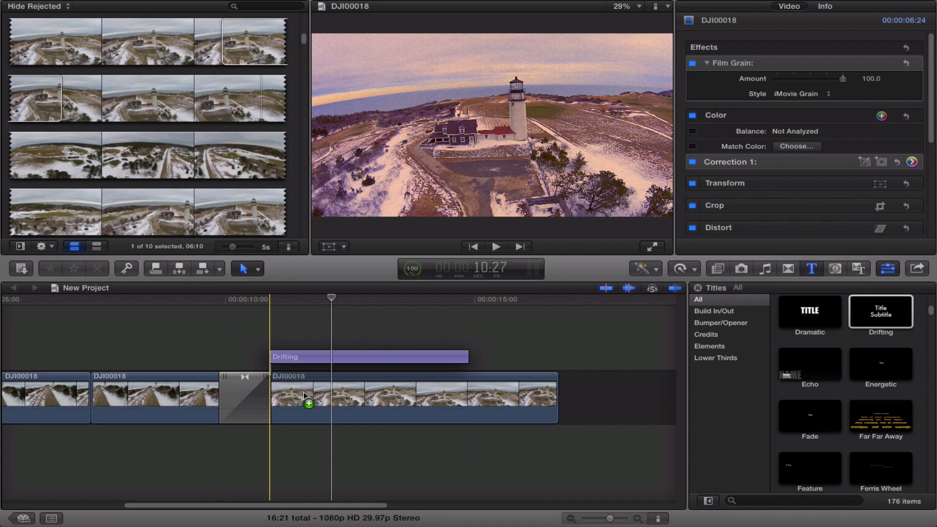
drag(303, 392, 304, 392)
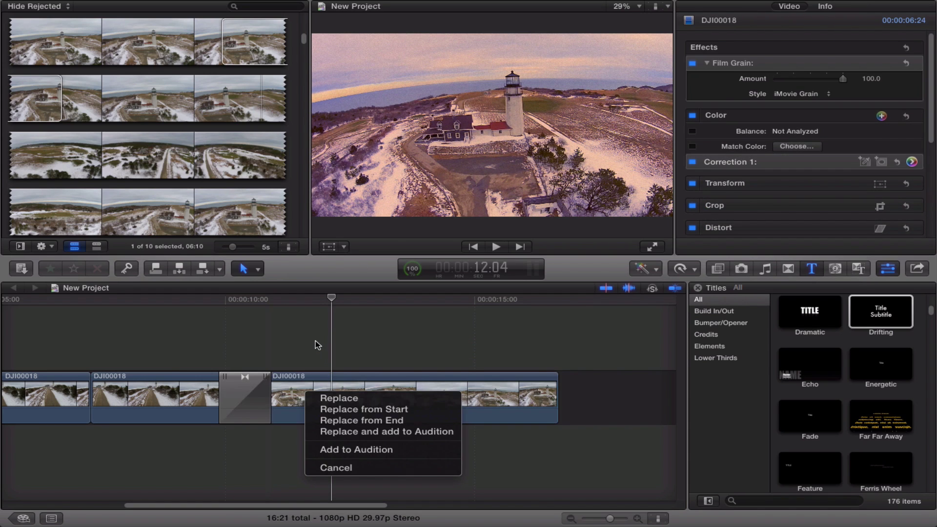
click(303, 349)
click(883, 309)
drag(884, 313, 850, 328)
- Add the Highlight title above the last clip, starting where the Cross Dissolve ends
scroll(836, 361, down, 5)
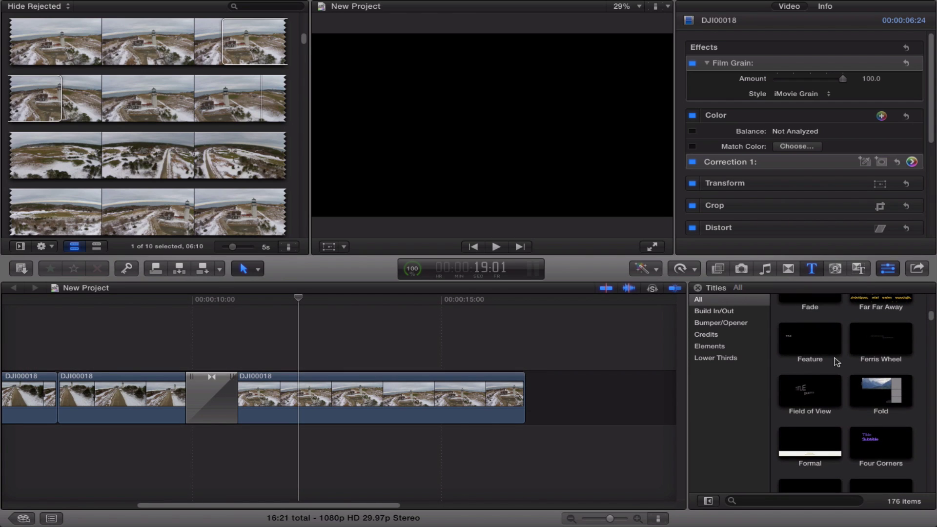
scroll(836, 362, down, 6)
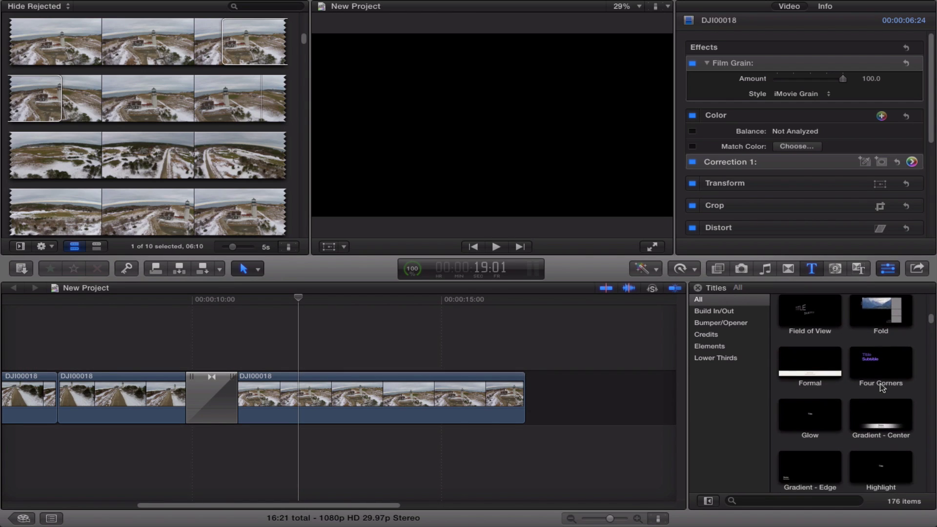
drag(881, 388, 240, 354)
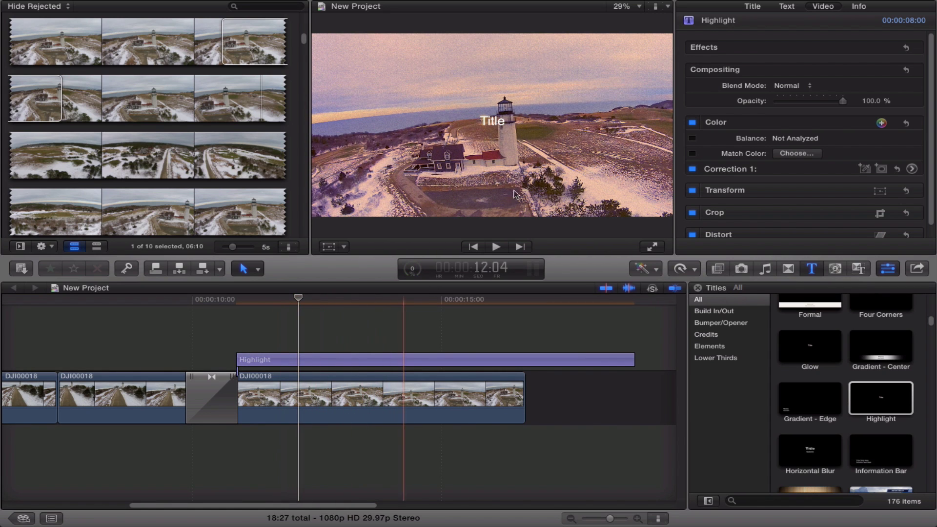
- Select the text of the Highlight title for editing and apply the Platinum text style to it
click(299, 361)
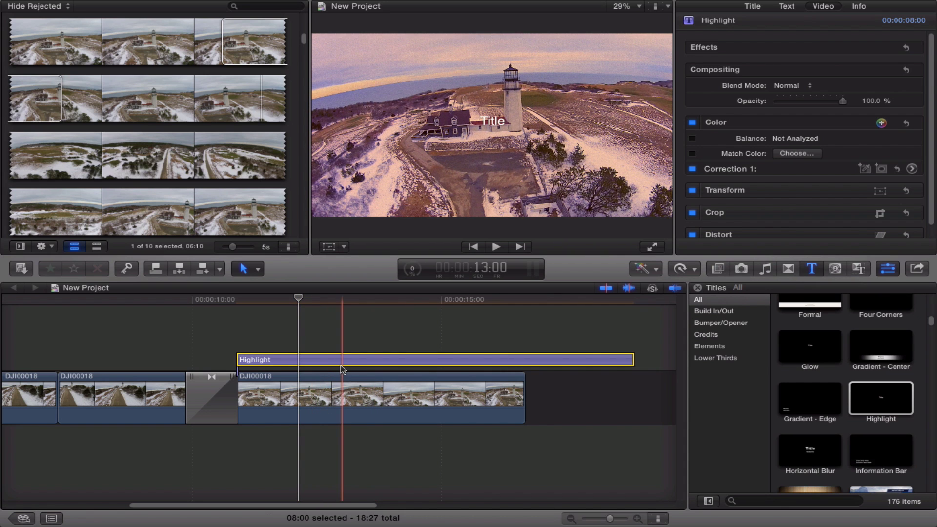
click(498, 127)
double_click(497, 126)
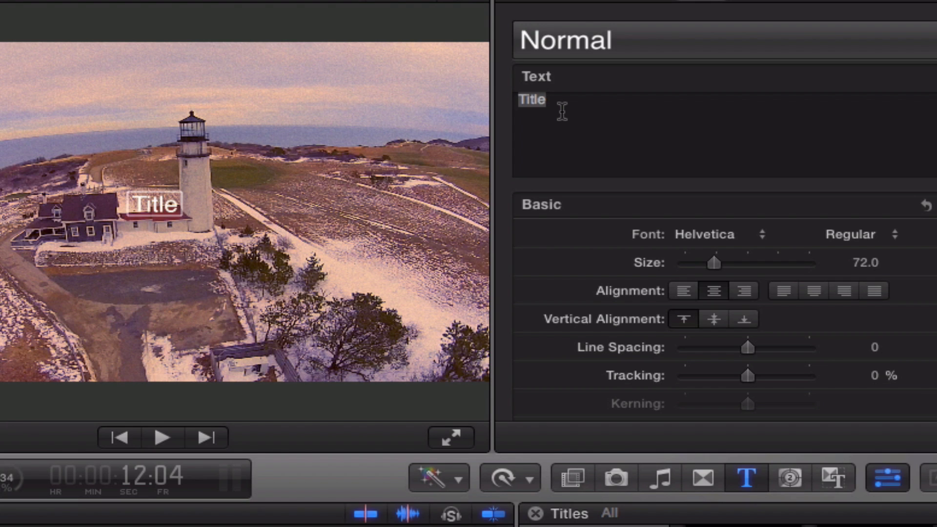
click(595, 43)
scroll(712, 293, down, 5)
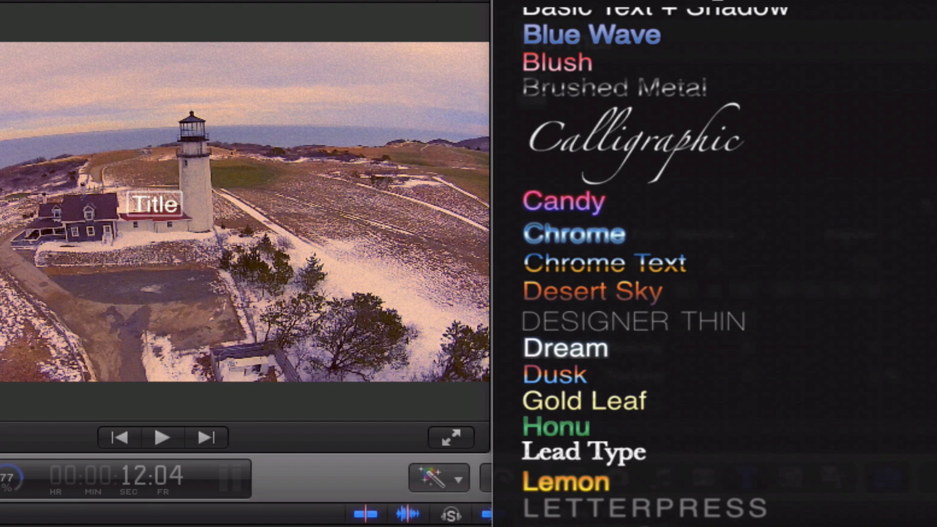
click(683, 524)
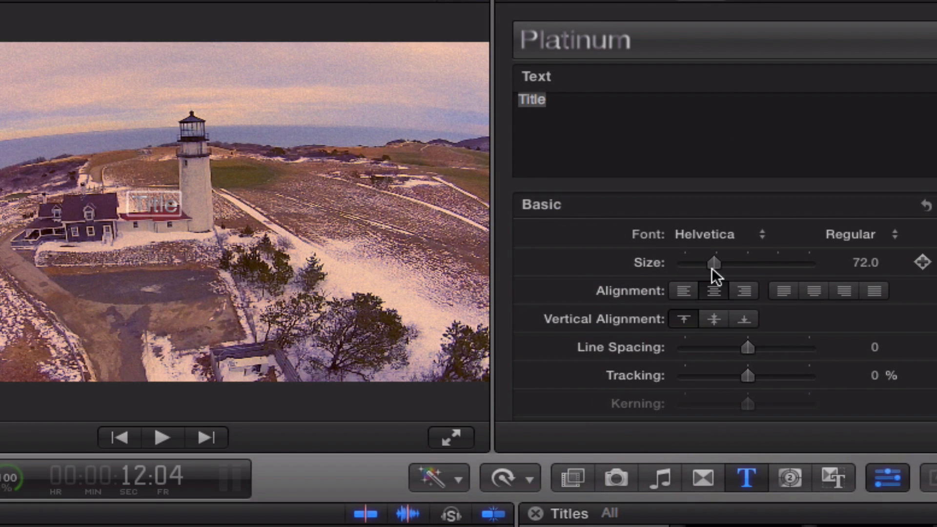
- Change the font of the Highlight title to Stencil Std
click(739, 239)
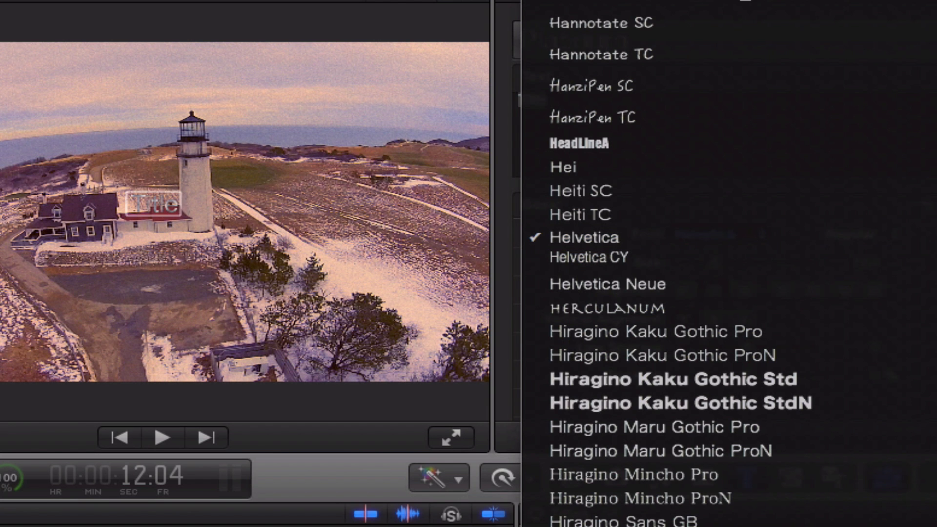
scroll(682, 273, down, 2)
scroll(683, 263, down, 20)
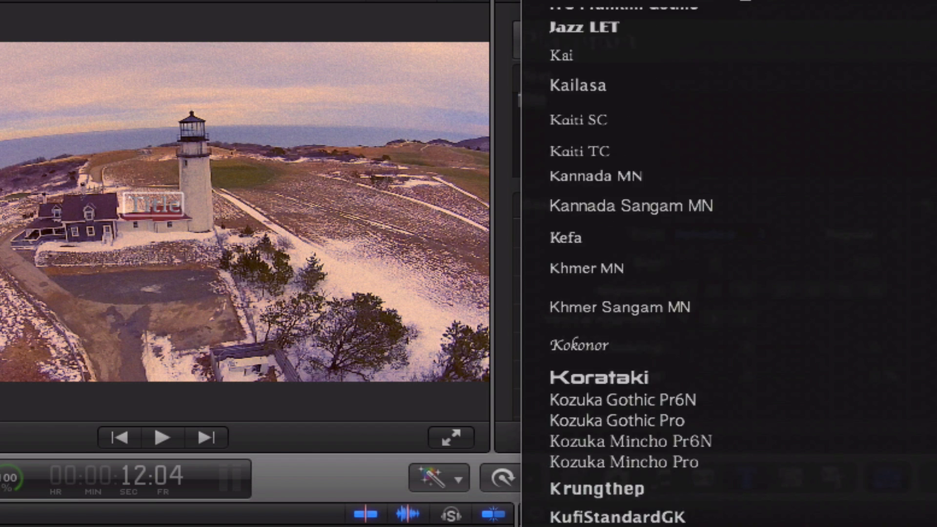
scroll(683, 263, down, 10)
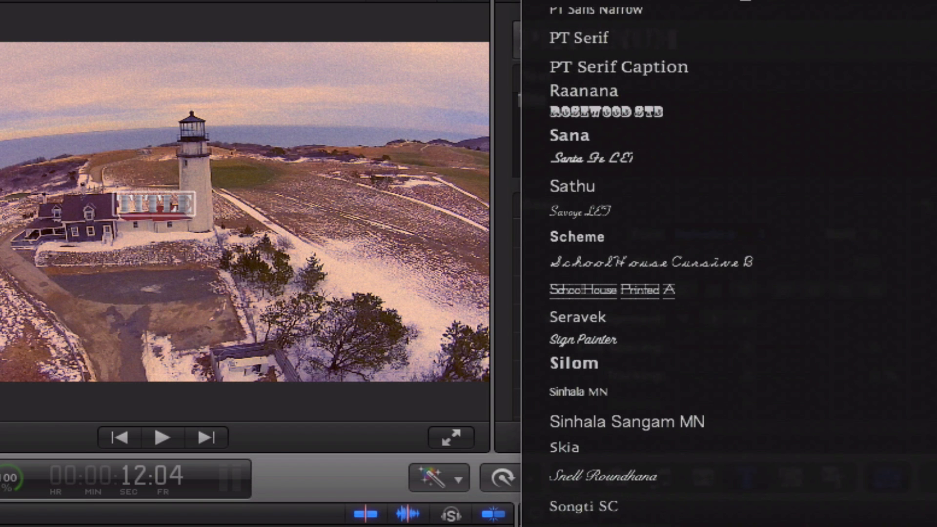
click(682, 525)
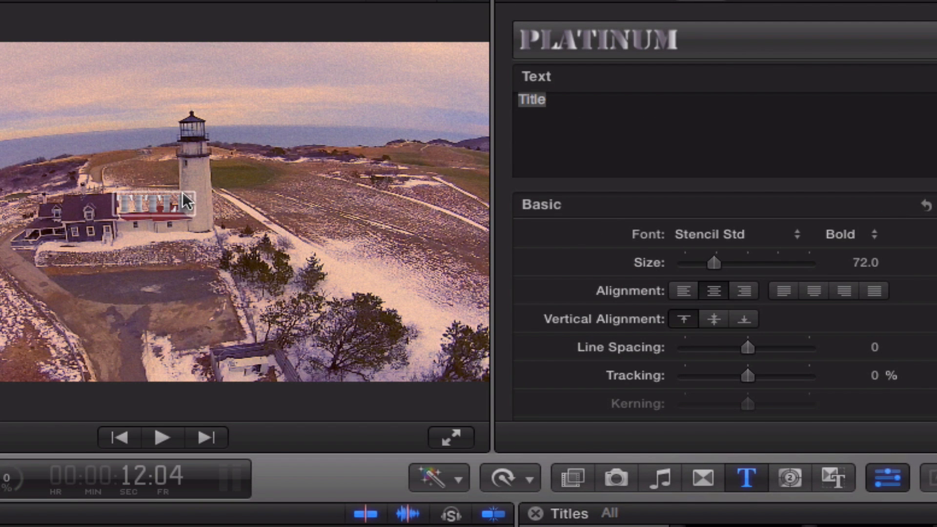
- Look over the remaining text settings of the Highlight title and delete the title from the timeline
scroll(745, 381, down, 5)
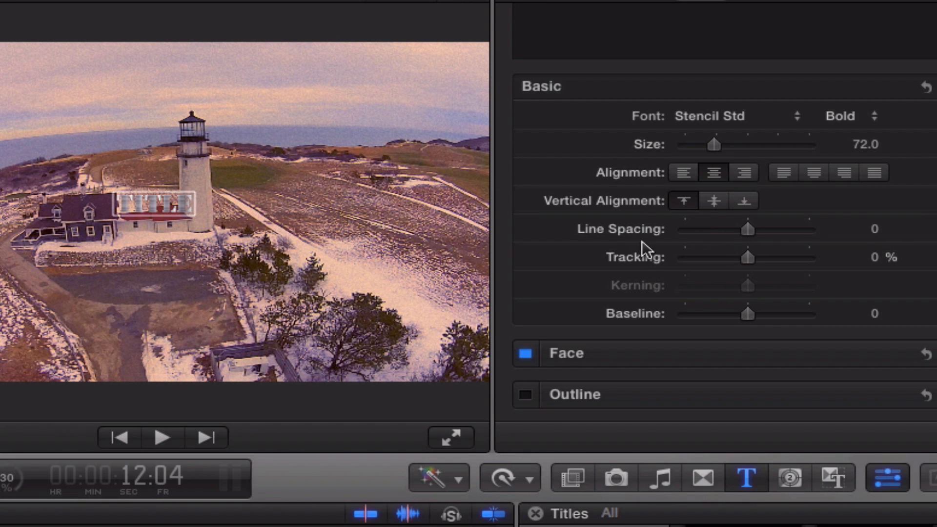
scroll(707, 336, up, 5)
scroll(706, 334, down, 1)
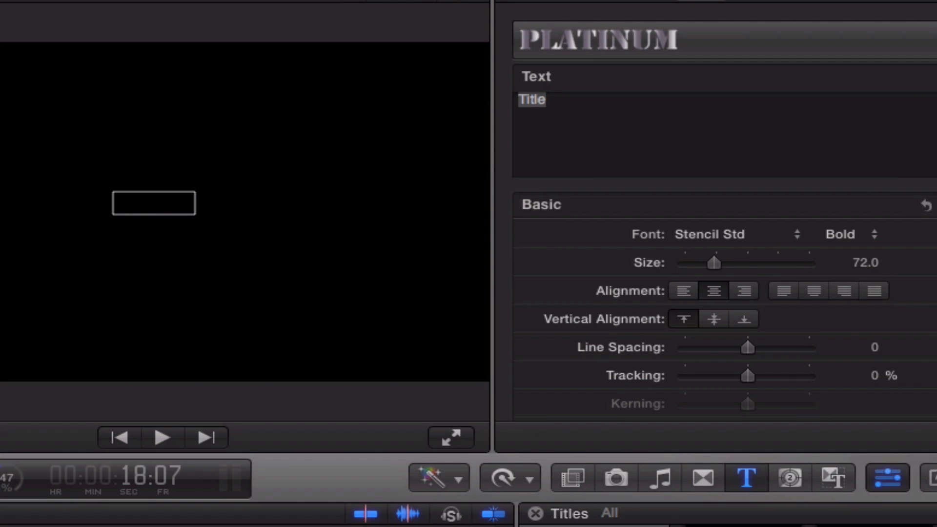
key(Delete)
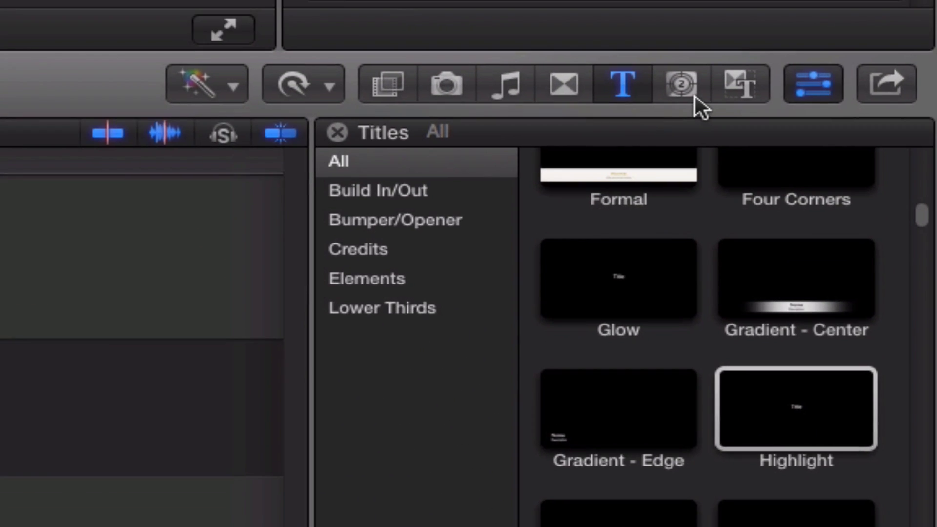
- Browse the Backgrounds generators and the generators, transitions and titles of the Documentary theme
click(689, 93)
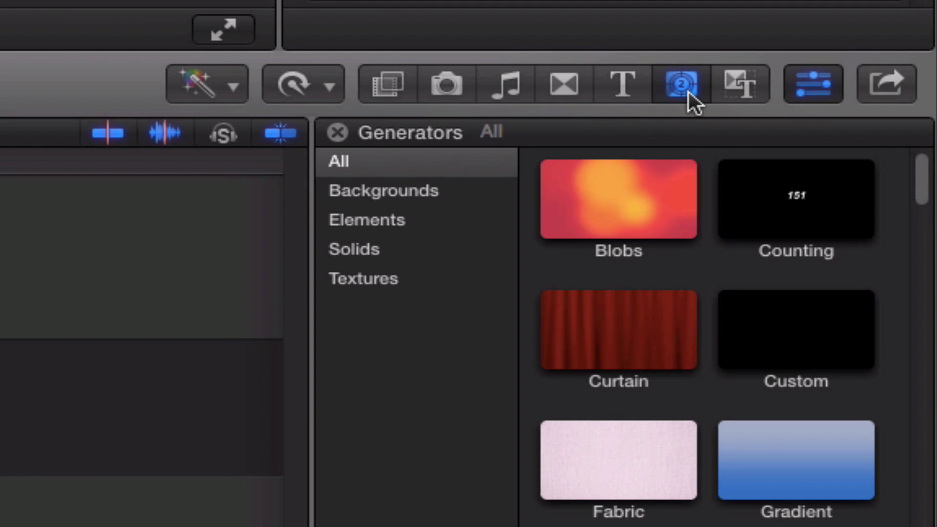
click(402, 200)
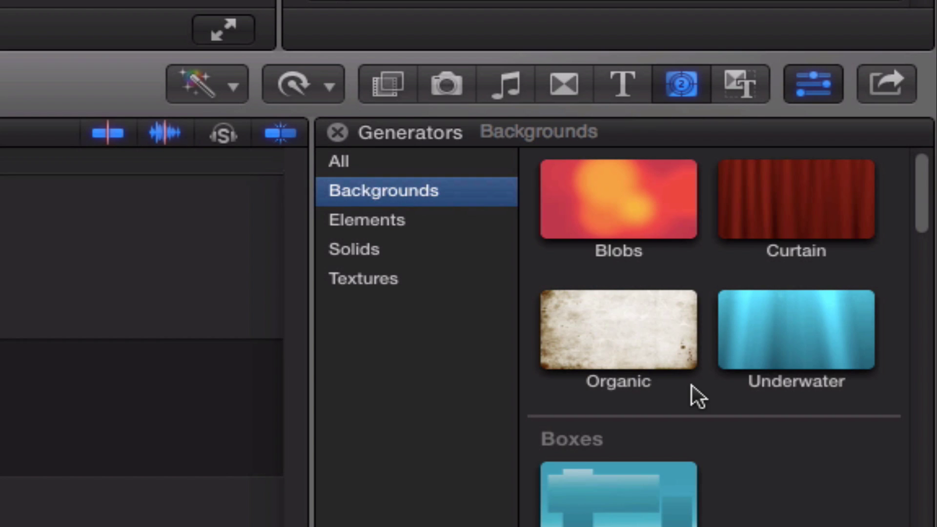
scroll(791, 510, down, 10)
scroll(713, 338, up, 10)
click(727, 86)
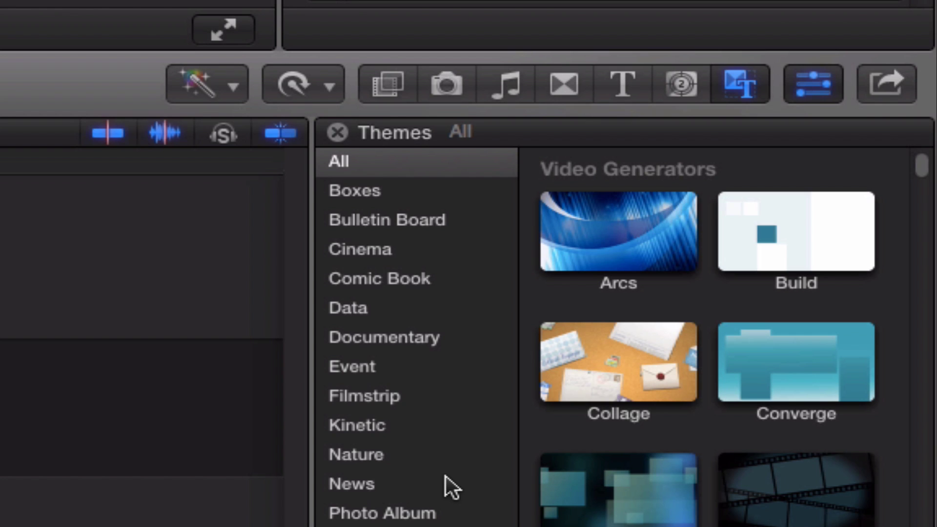
click(433, 347)
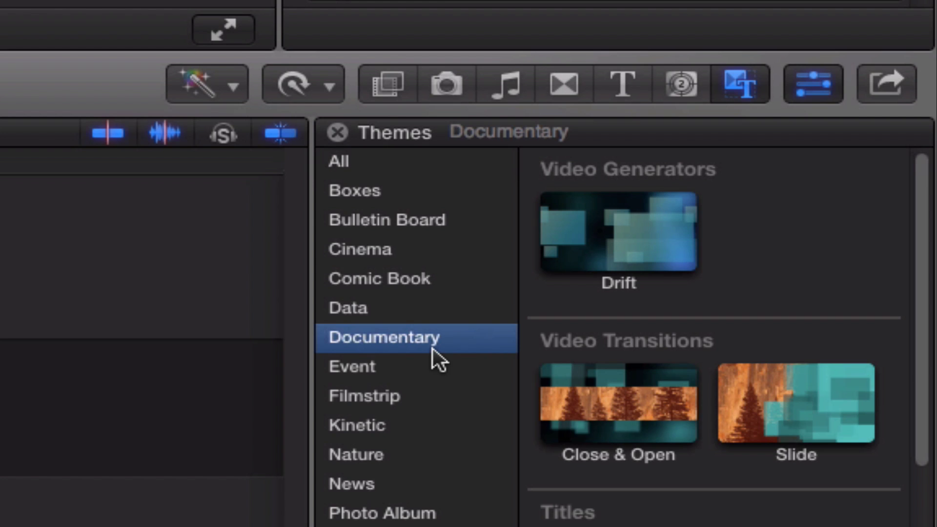
click(563, 238)
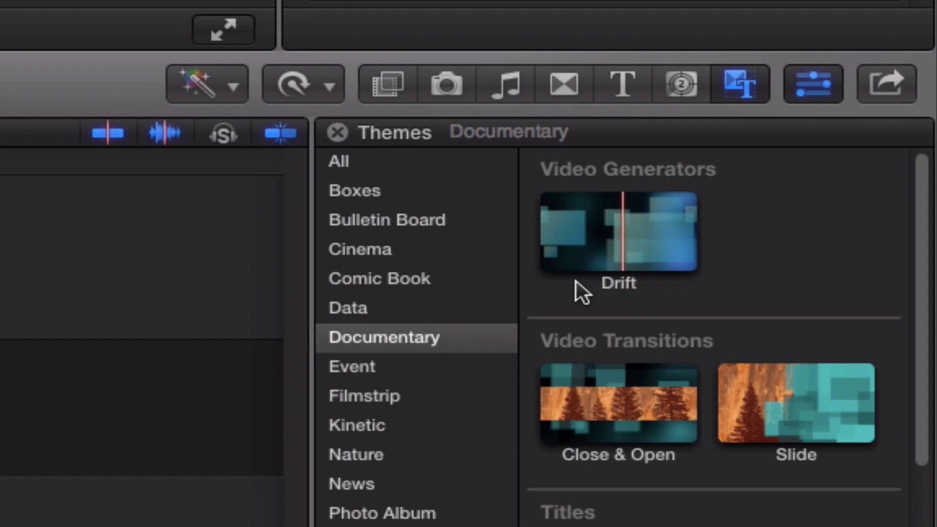
scroll(706, 331, down, 10)
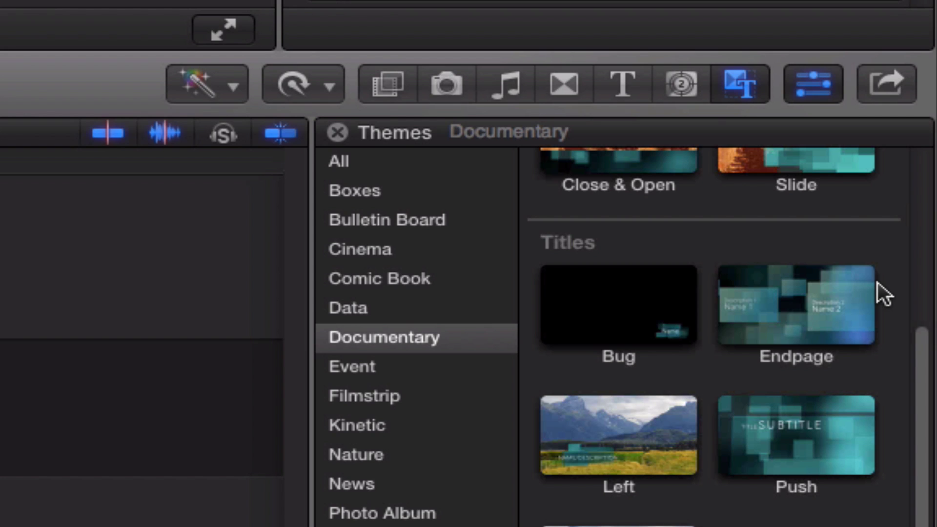
- View the destinations available for sharing the project and dismiss the list
click(881, 92)
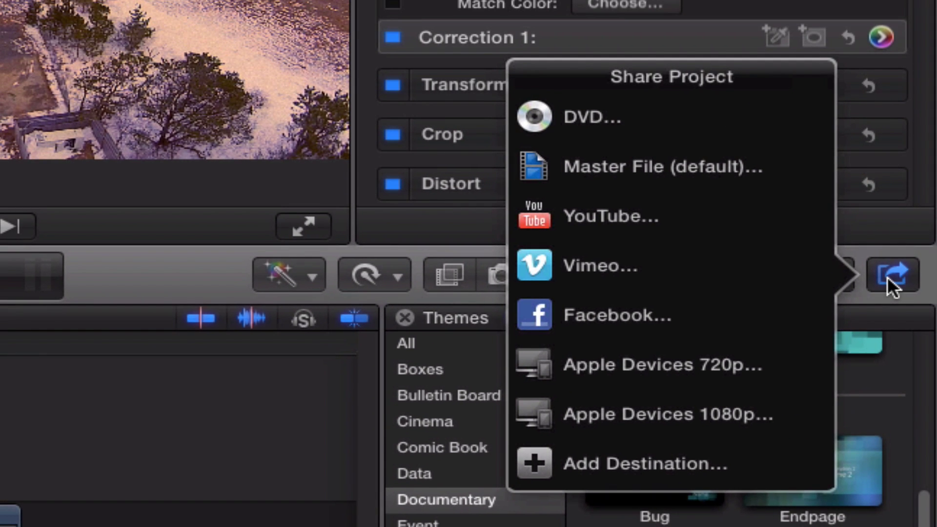
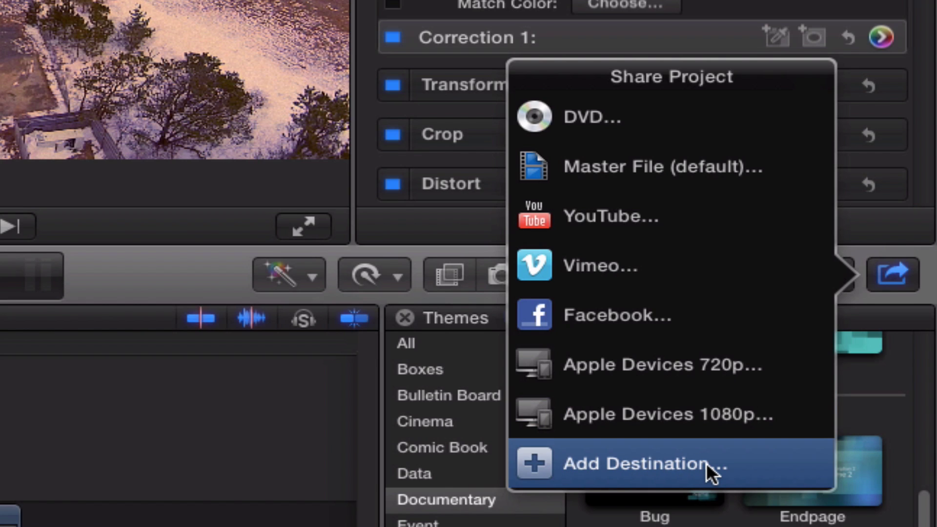
click(257, 428)
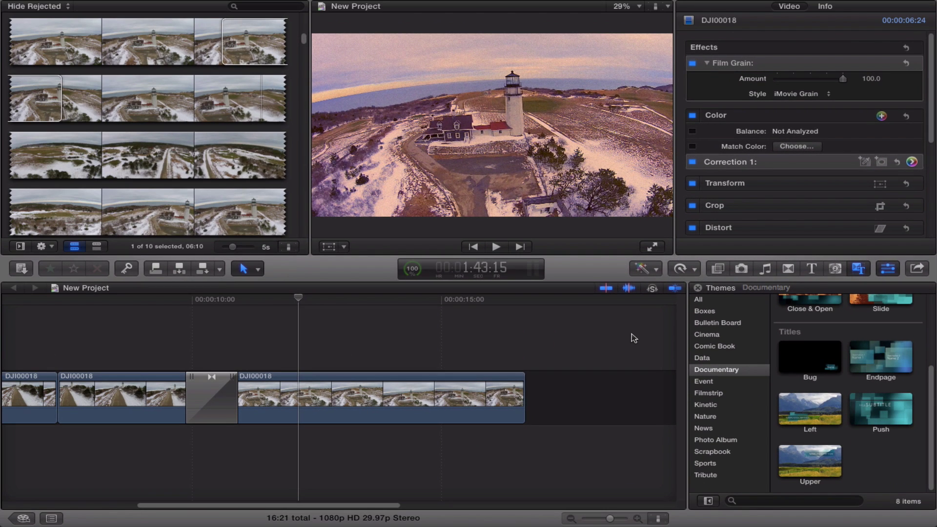
- Add the Jaracanda.caf music below the video clips, starting at about 6:12 in the timeline, and select it
click(765, 269)
scroll(781, 420, down, 1)
drag(781, 421, 15, 442)
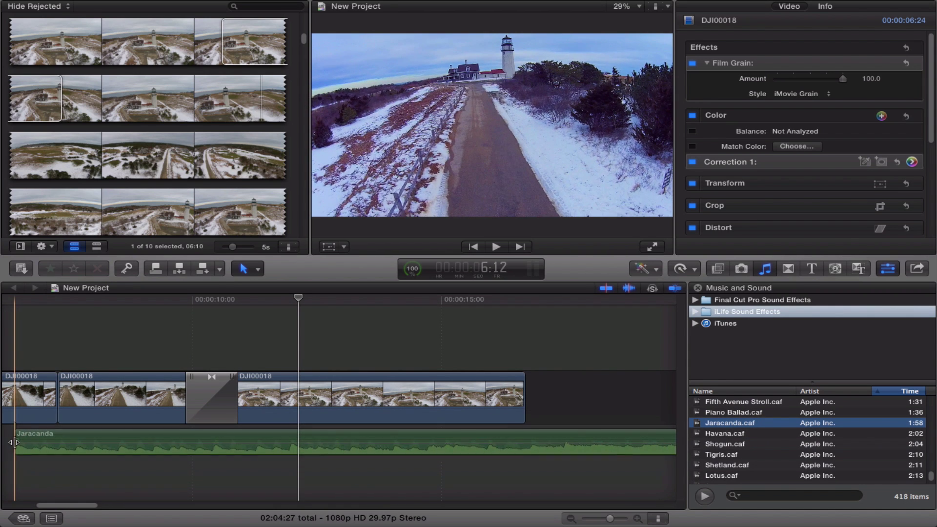
click(115, 437)
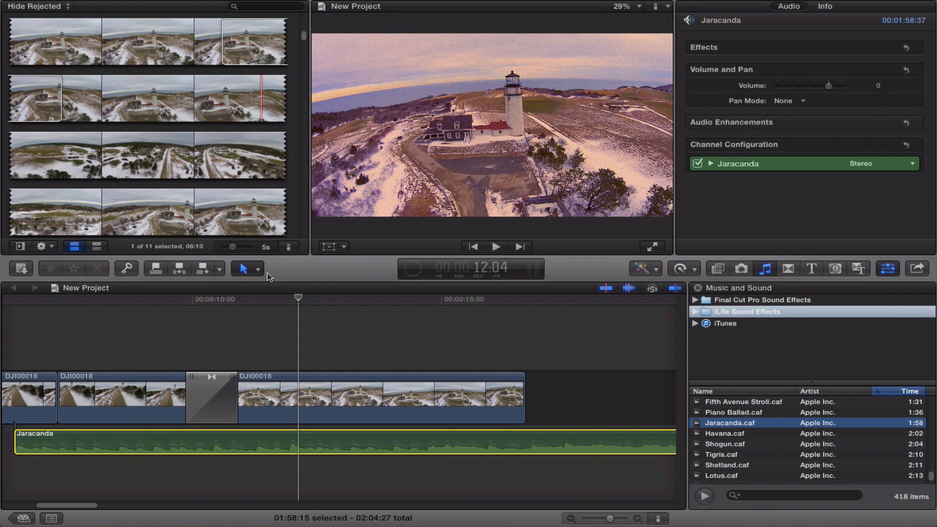
- Fade in the start of the Jaracanda audio clip over about 25 frames and play it back
click(257, 270)
click(264, 366)
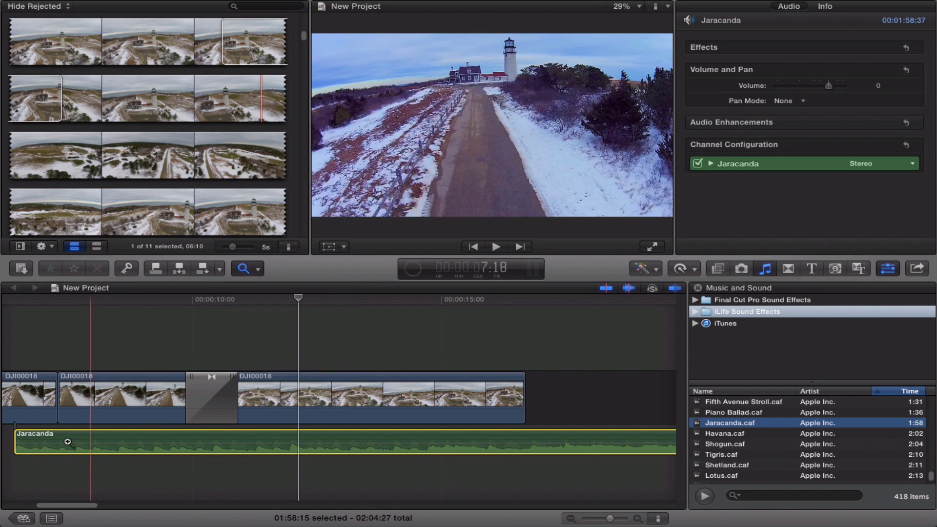
click(58, 441)
click(57, 442)
click(53, 443)
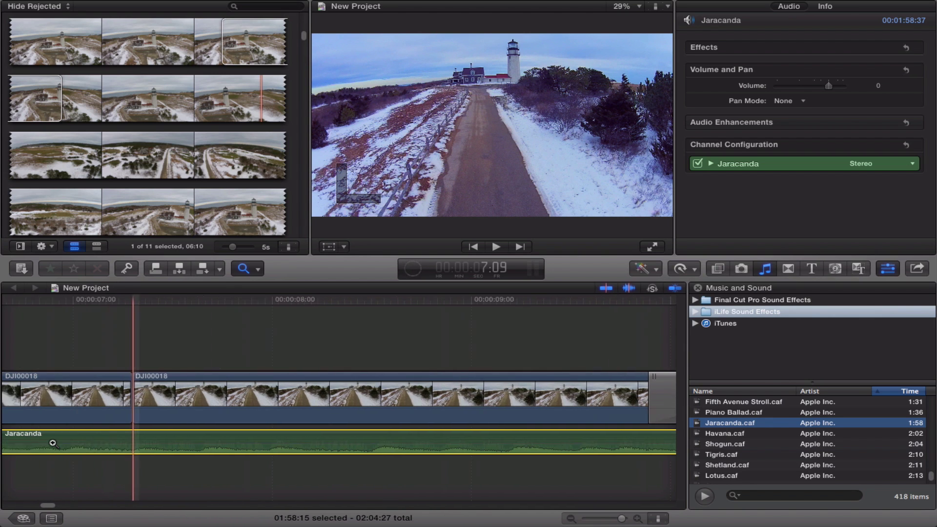
scroll(53, 443, left, 8)
scroll(53, 443, right, 5)
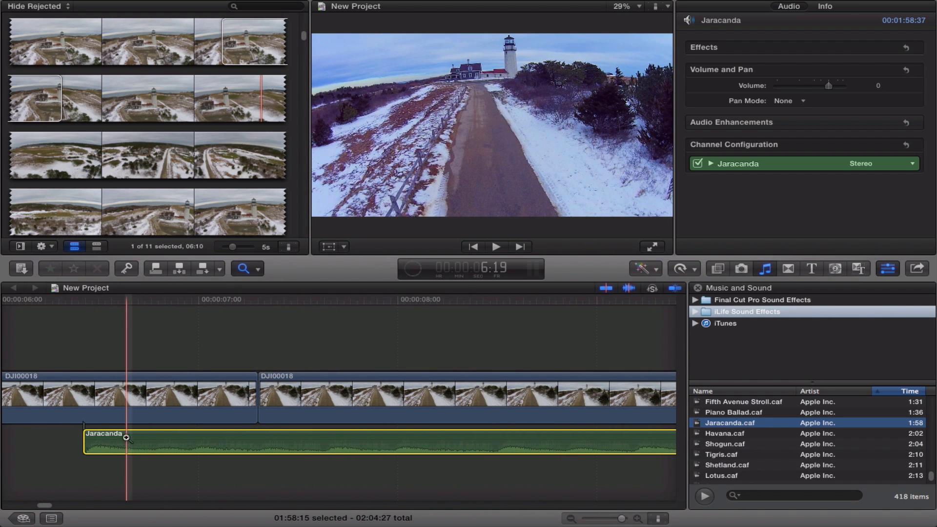
click(257, 269)
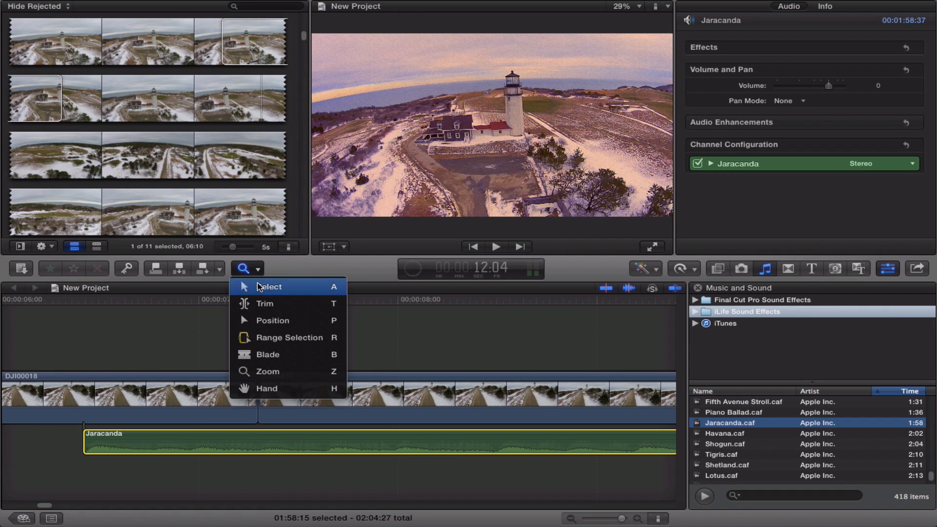
click(259, 286)
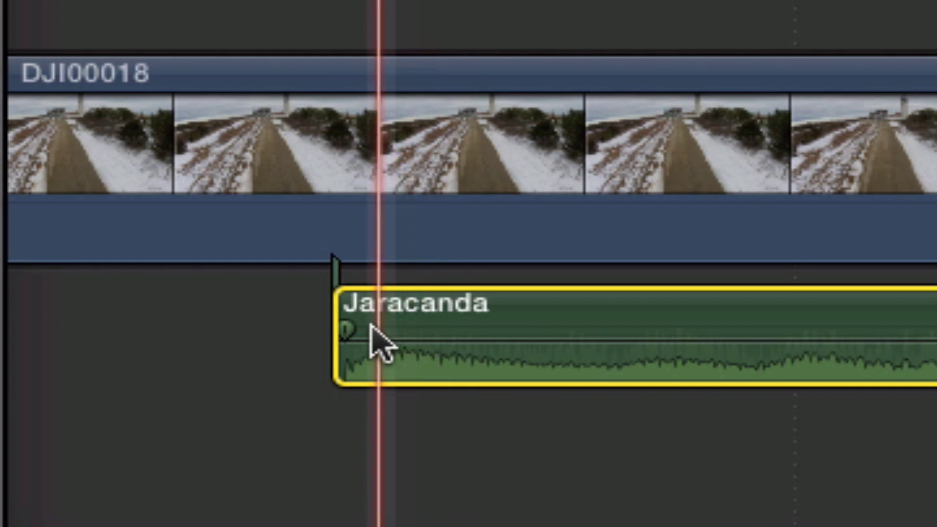
mouse_move(384, 341)
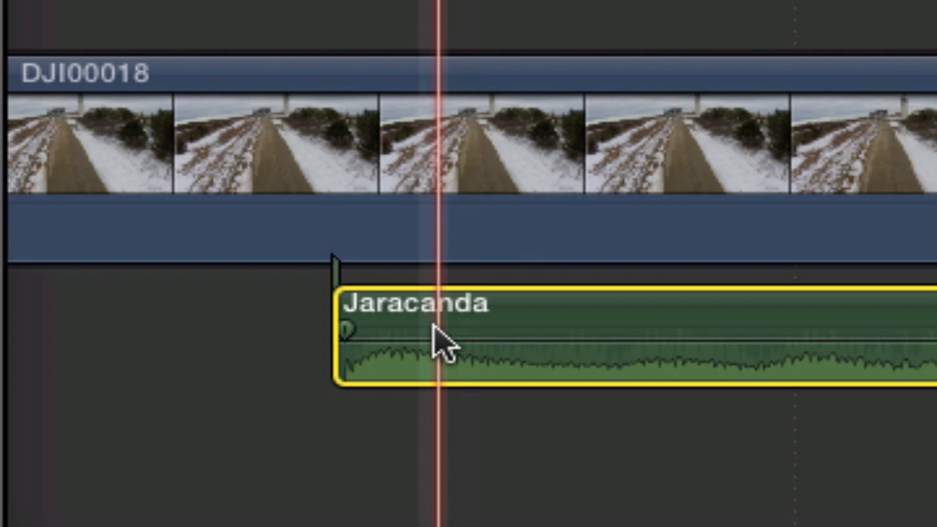
mouse_move(355, 334)
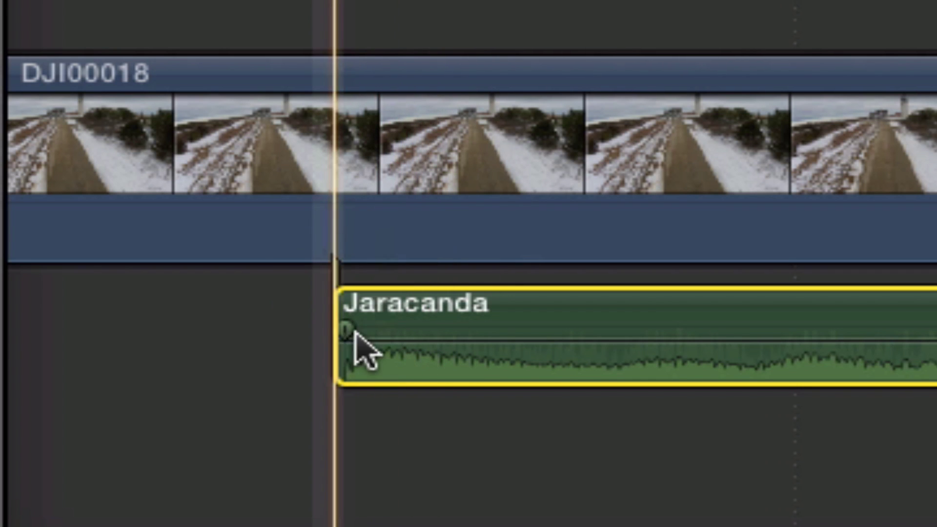
drag(352, 335, 936, 372)
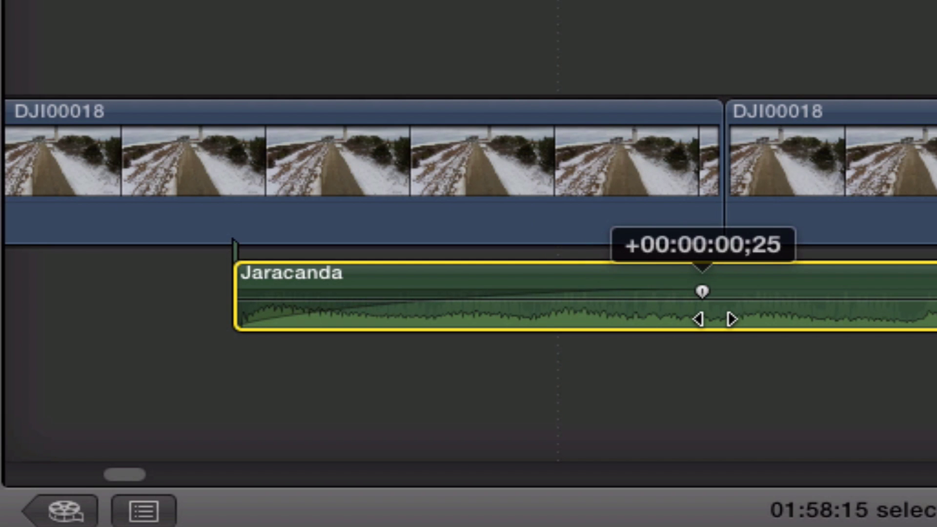
mouse_move(702, 291)
mouse_down()
mouse_move(636, 291)
mouse_move(704, 291)
mouse_up()
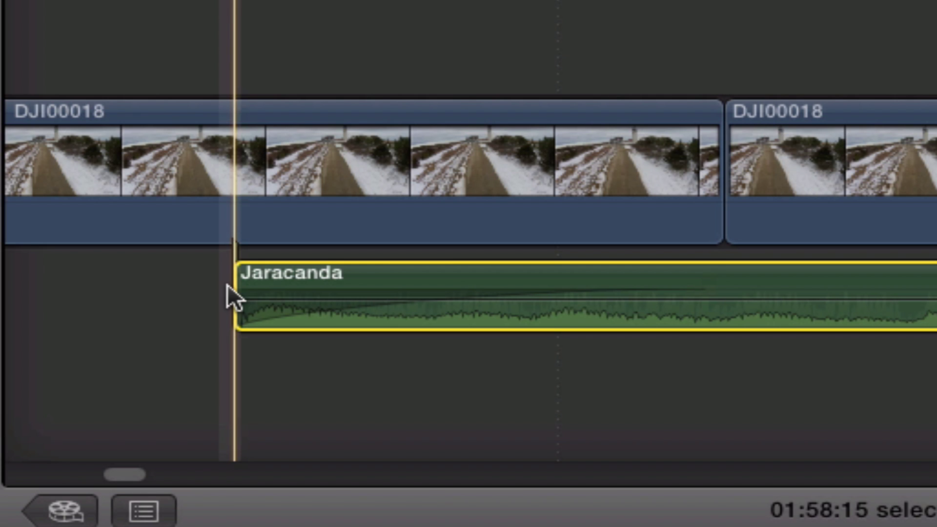
key(space)
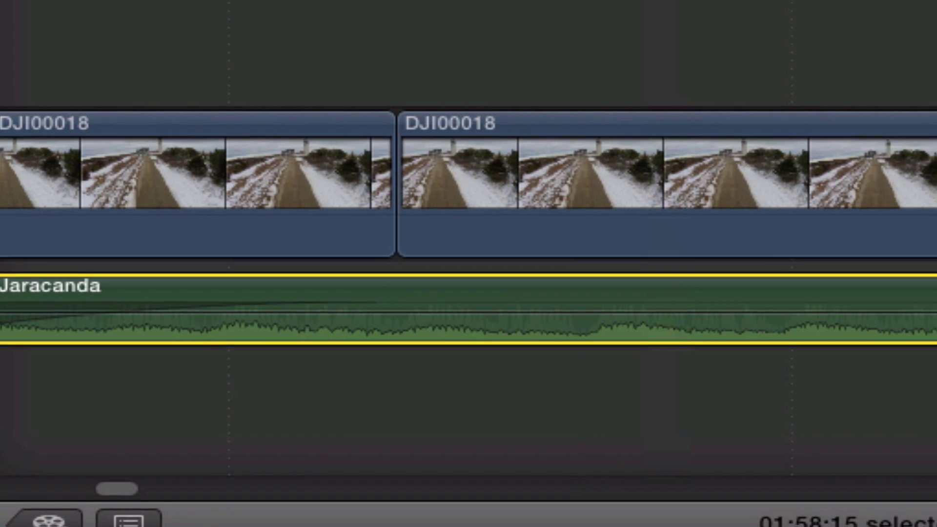
- Select a range of 15 frames within the Jaracanda audio clip, after its fade-in, with the Range Selection tool
click(400, 60)
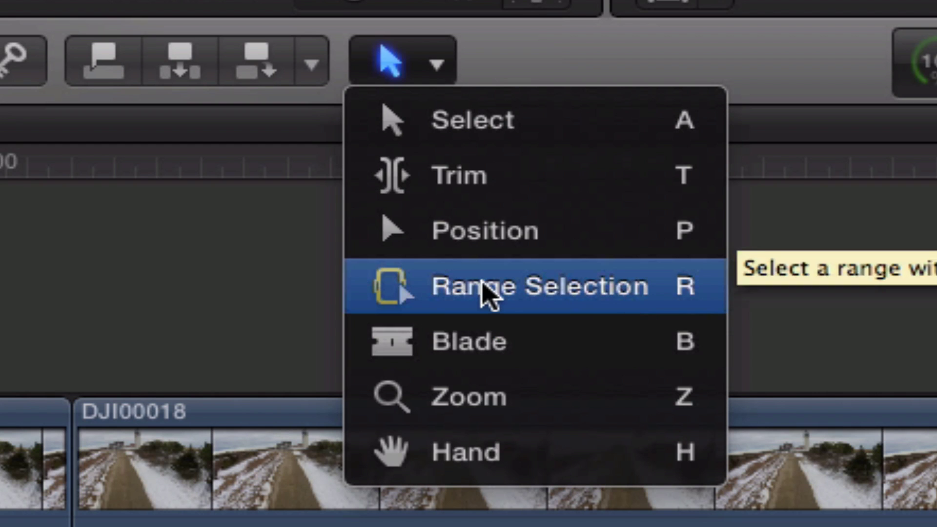
click(434, 293)
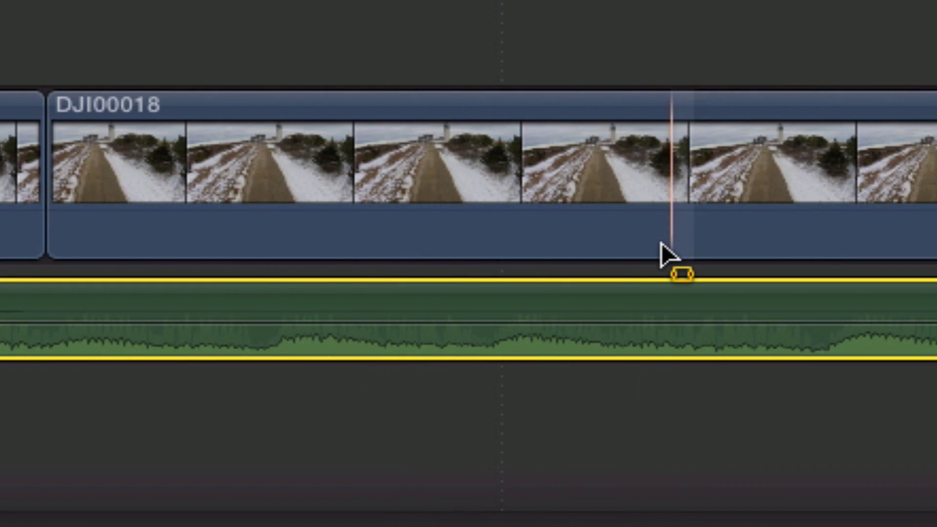
mouse_move(700, 323)
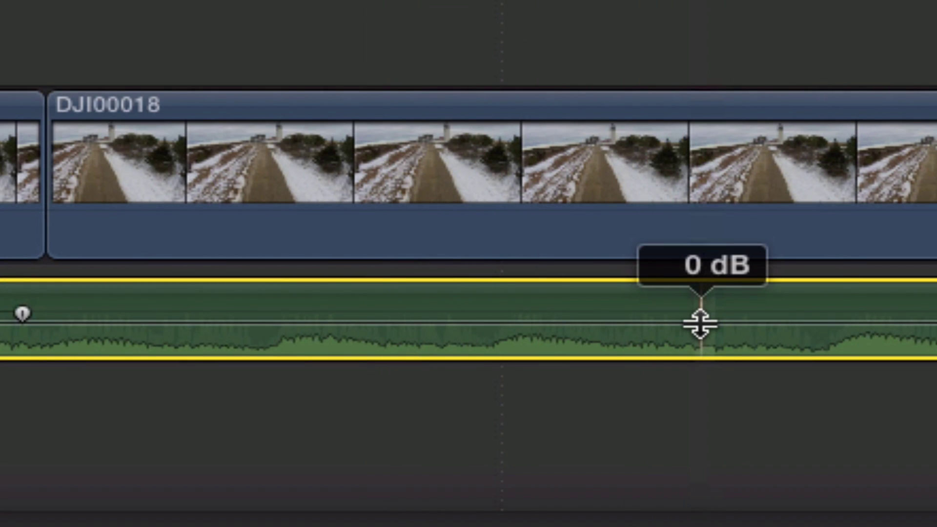
drag(656, 302, 905, 307)
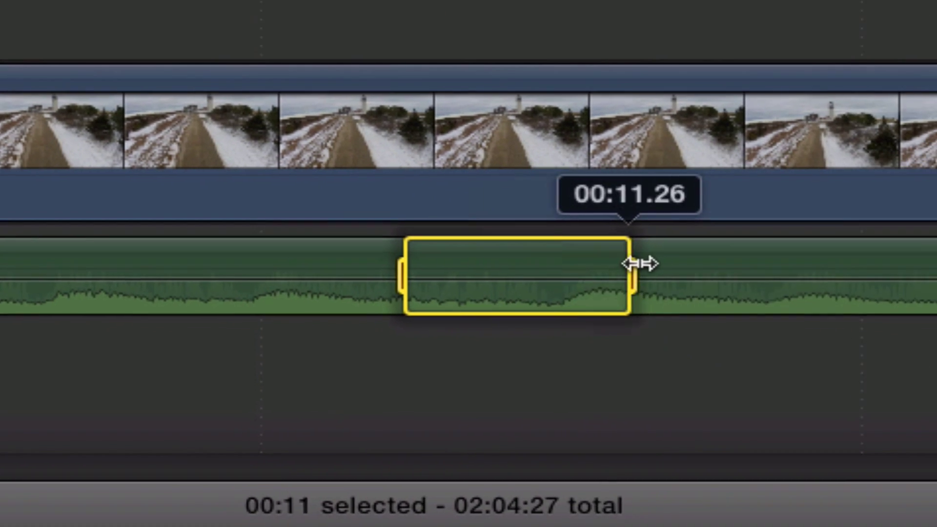
drag(652, 266, 743, 263)
- Lower the volume of the selected Jaracanda range to about -19 dB, check its keyframes and play it back
mouse_move(560, 286)
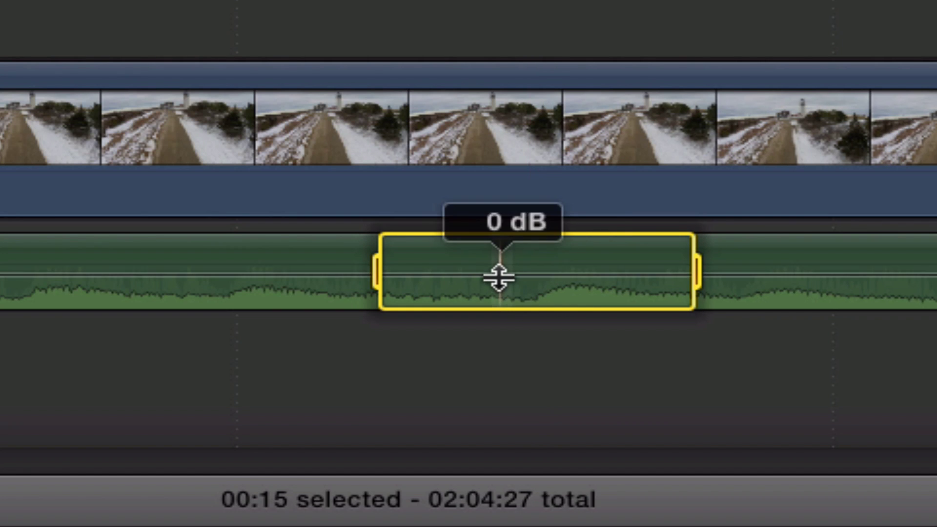
mouse_move(498, 273)
mouse_down()
mouse_move(499, 298)
mouse_move(499, 288)
mouse_up()
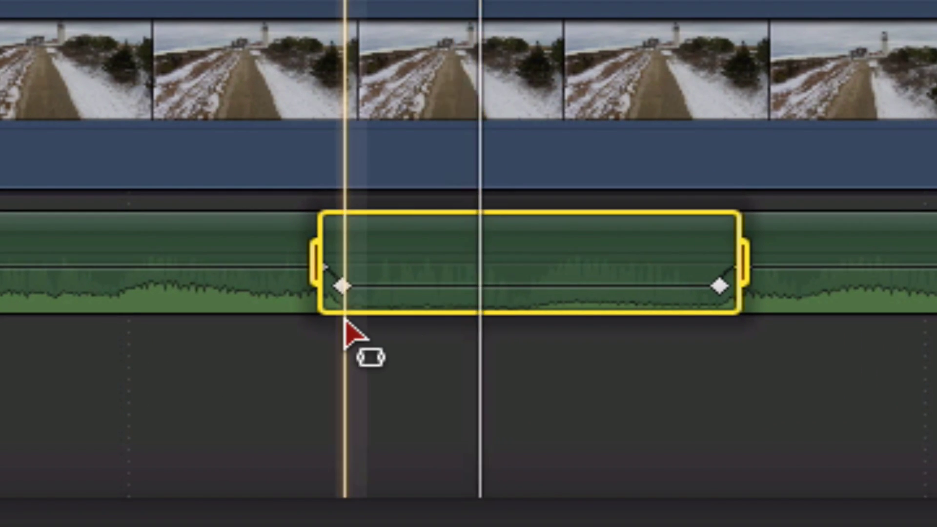
mouse_move(299, 263)
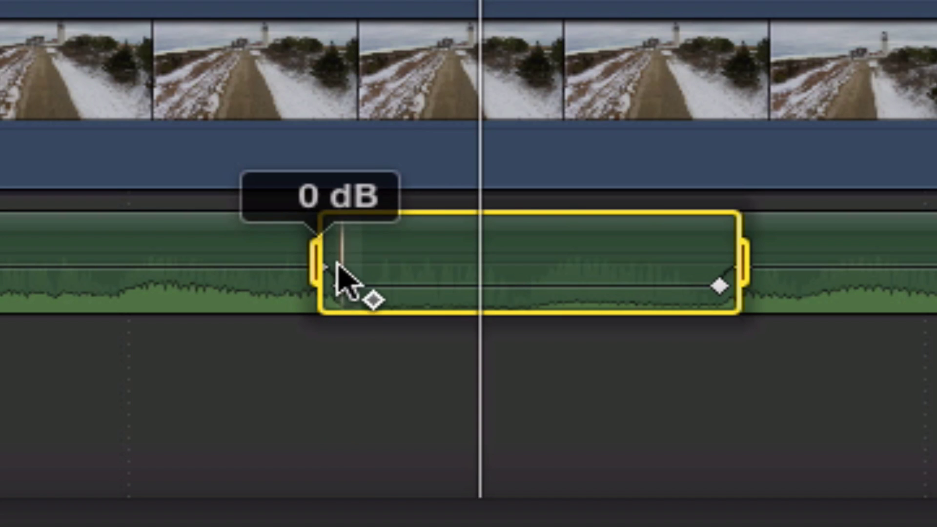
mouse_move(345, 287)
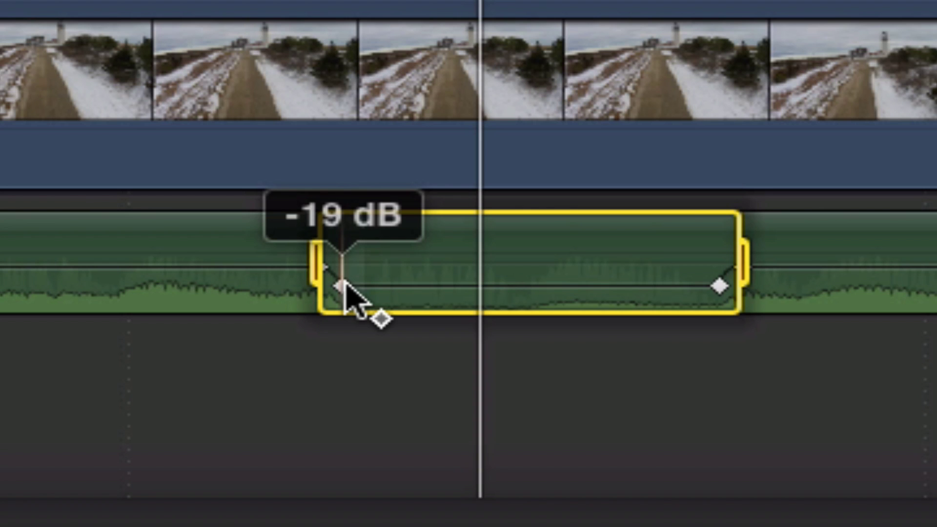
mouse_move(718, 293)
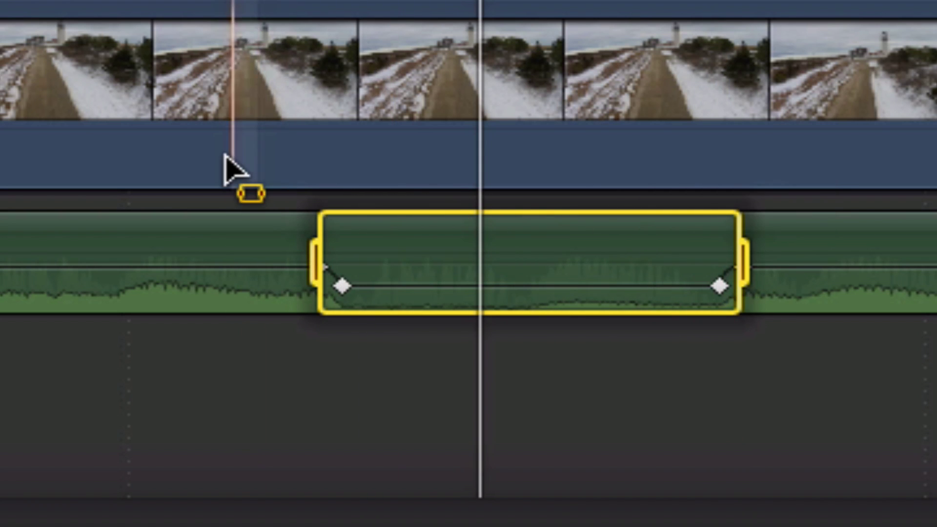
key(space)
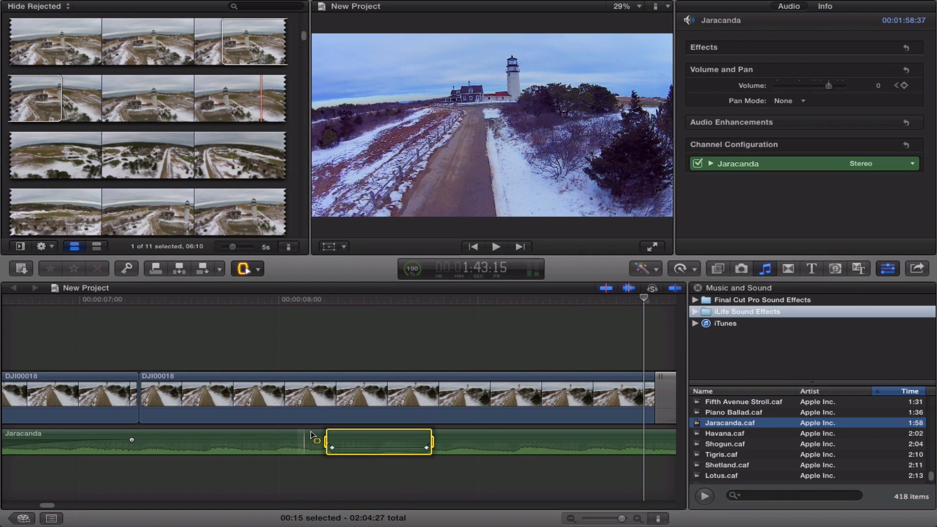
drag(363, 442, 338, 447)
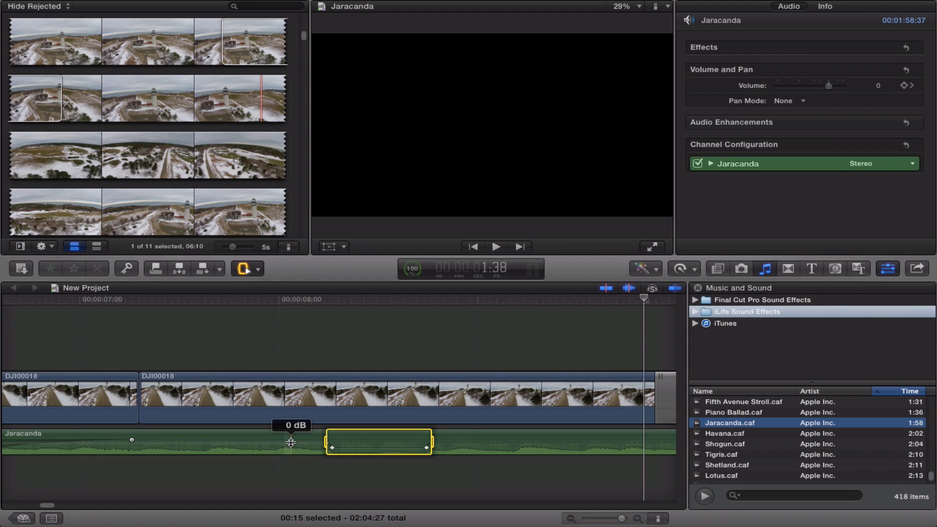
- Open the Command Editor and examine the Editing commands and the shortcuts assigned to the E key
key(alt+super+k)
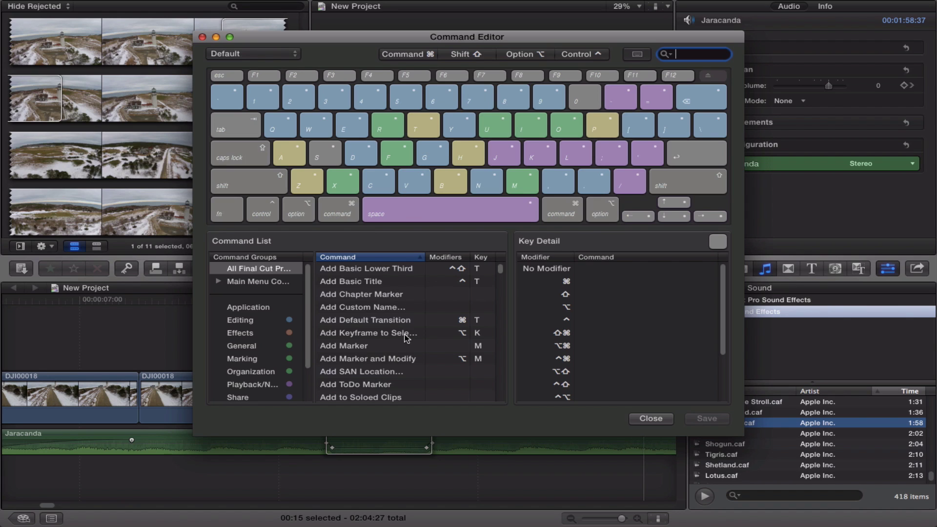
key(Escape)
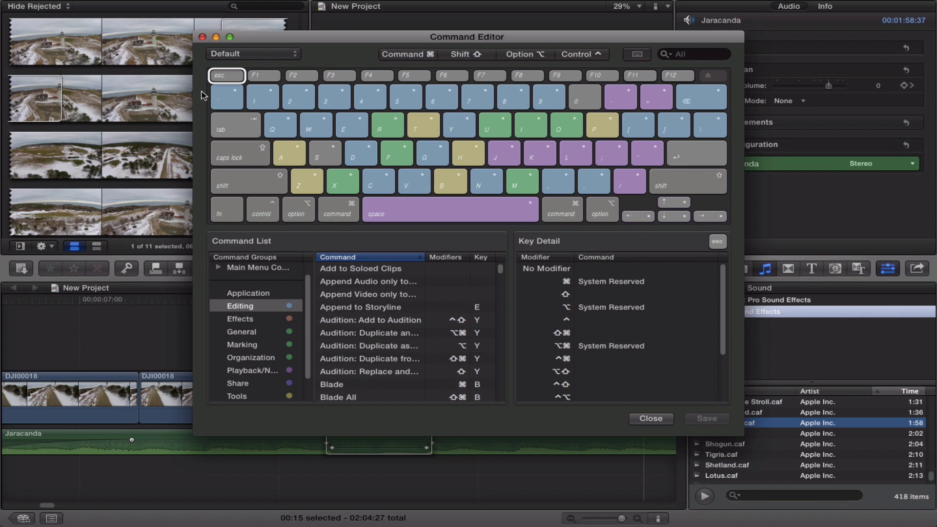
click(354, 128)
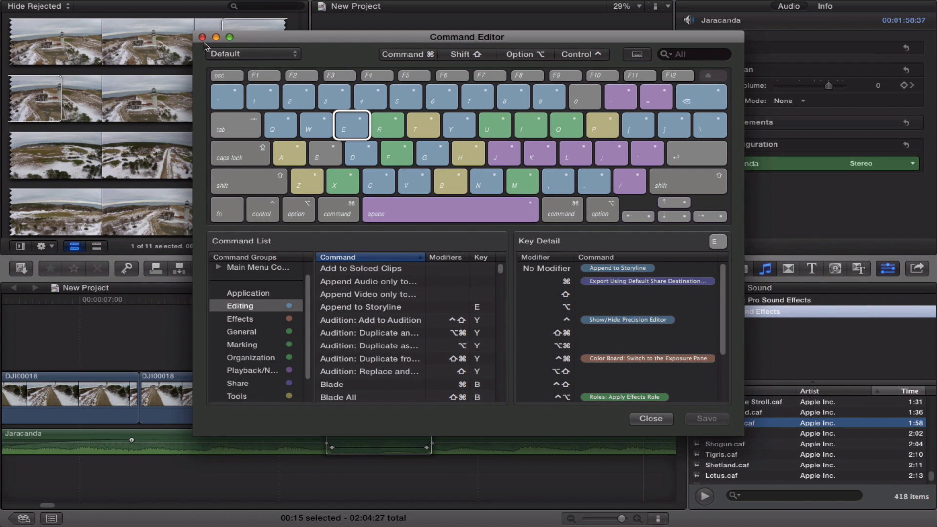
- Close the Command Editor, then clear the Jaracanda range selection and place the playhead at about 7:15 in the timeline with the Select tool
click(202, 37)
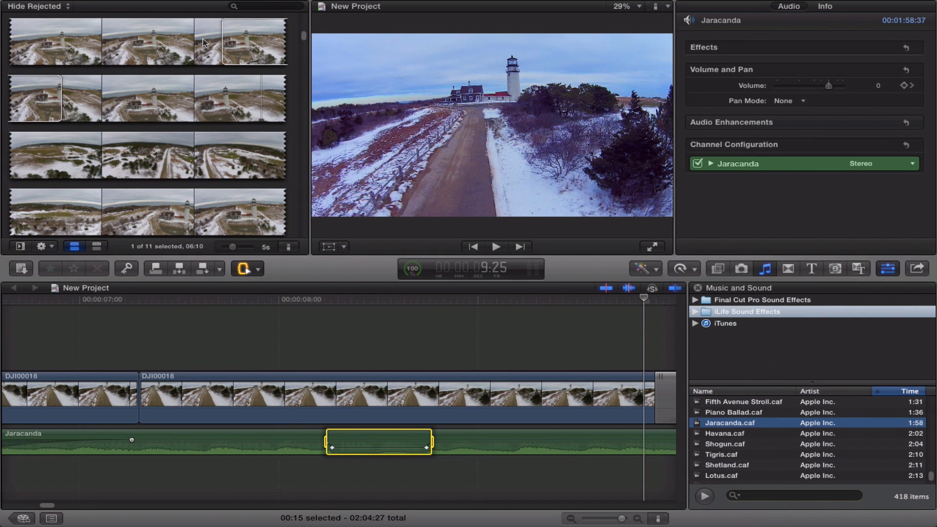
click(184, 343)
click(259, 295)
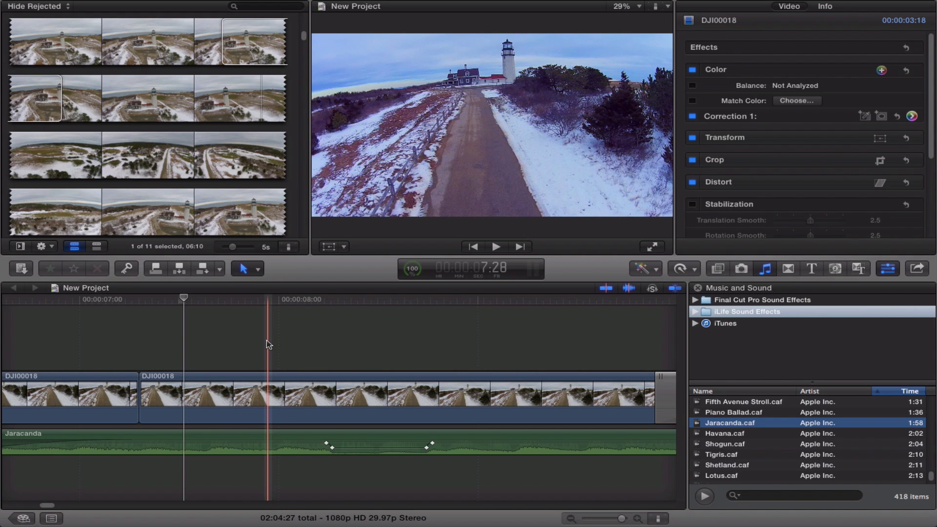
- Open the application preferences and examine the Editing settings, including the time display and the still image and transition durations
mouse_move(78, 1)
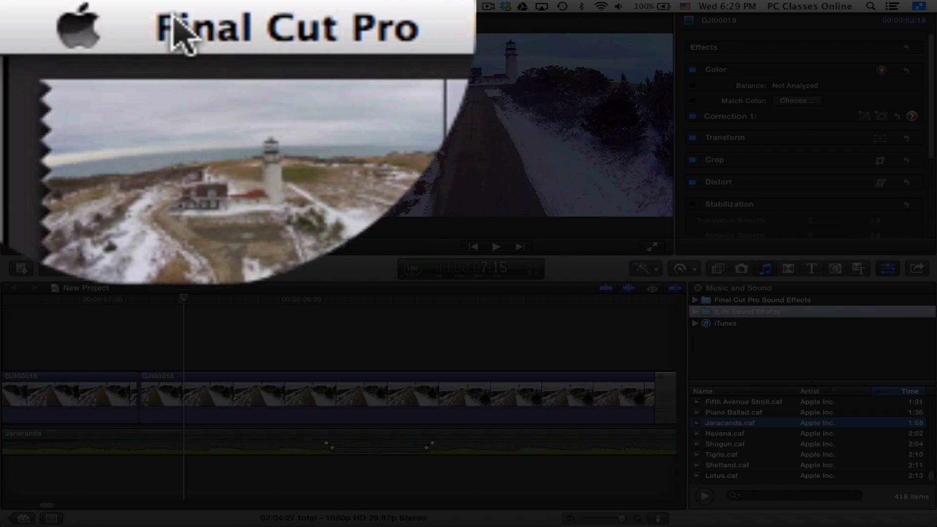
click(35, 3)
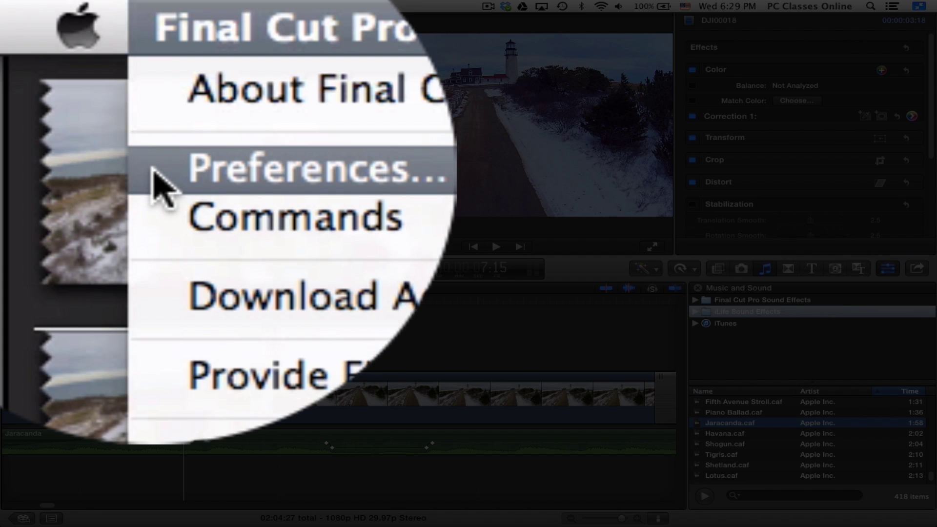
click(27, 33)
drag(576, 83, 423, 81)
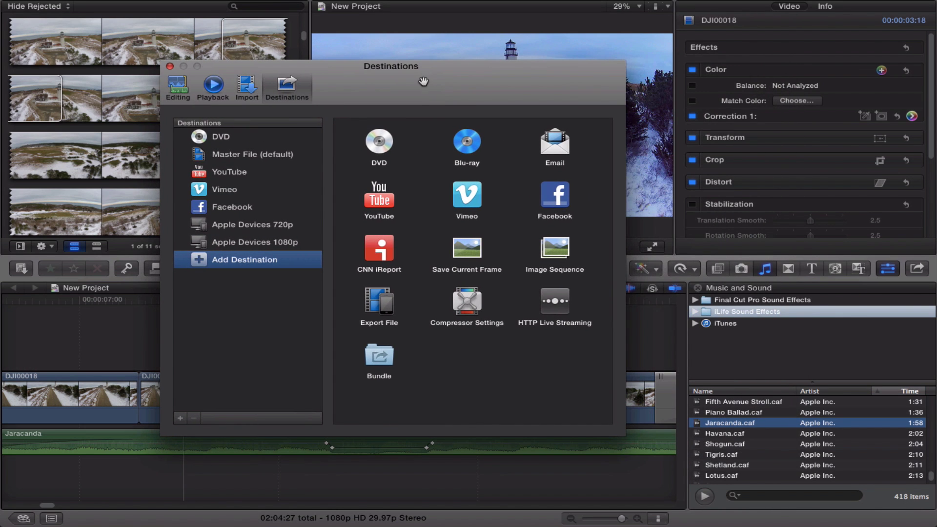
click(178, 90)
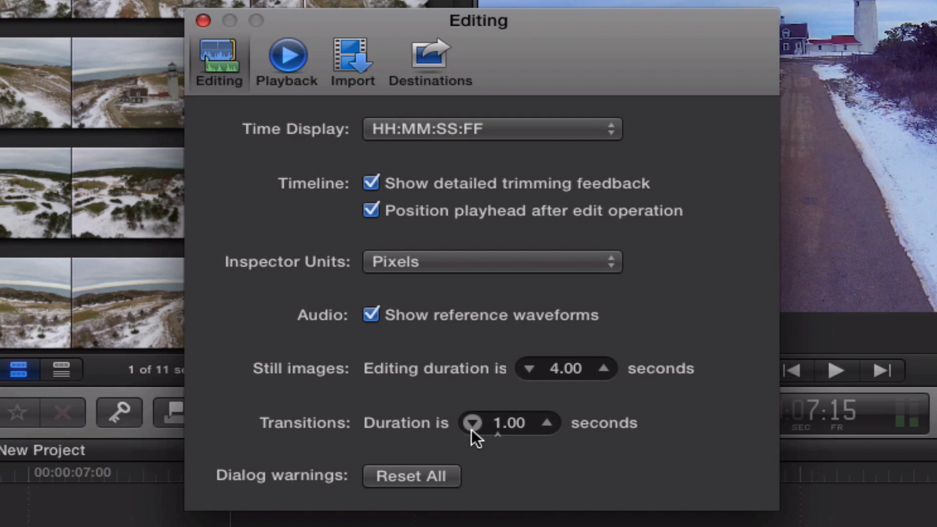
- Examine the Playback preferences for rendering and quality, the Import preferences for organizing and transcoding, and the available sharing Destinations
click(287, 61)
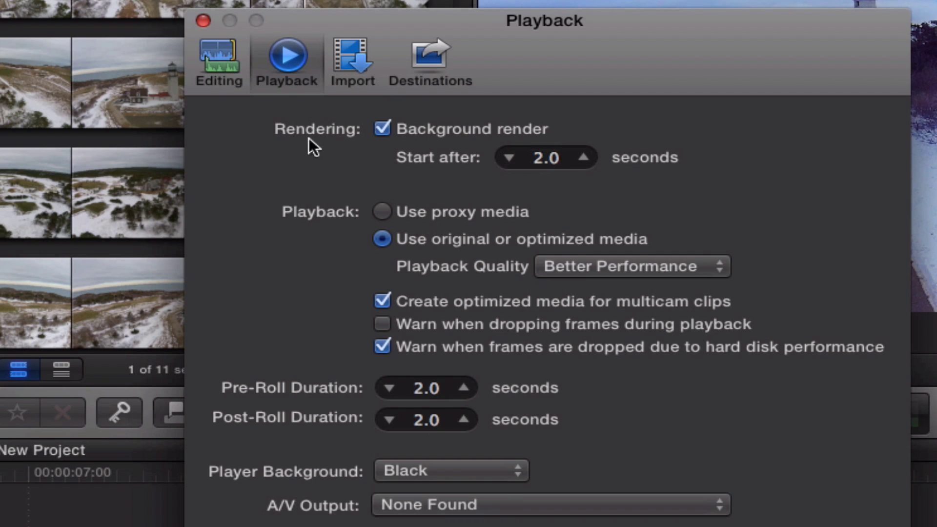
click(356, 62)
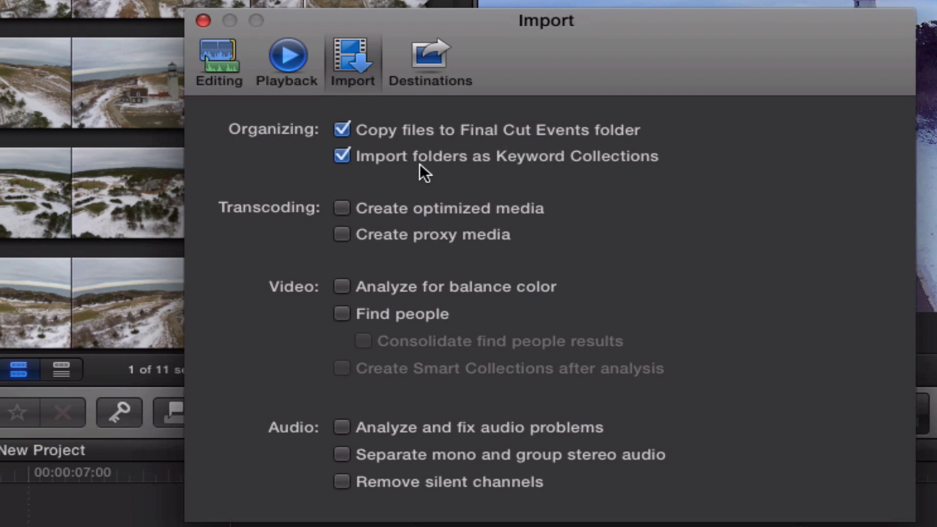
click(439, 49)
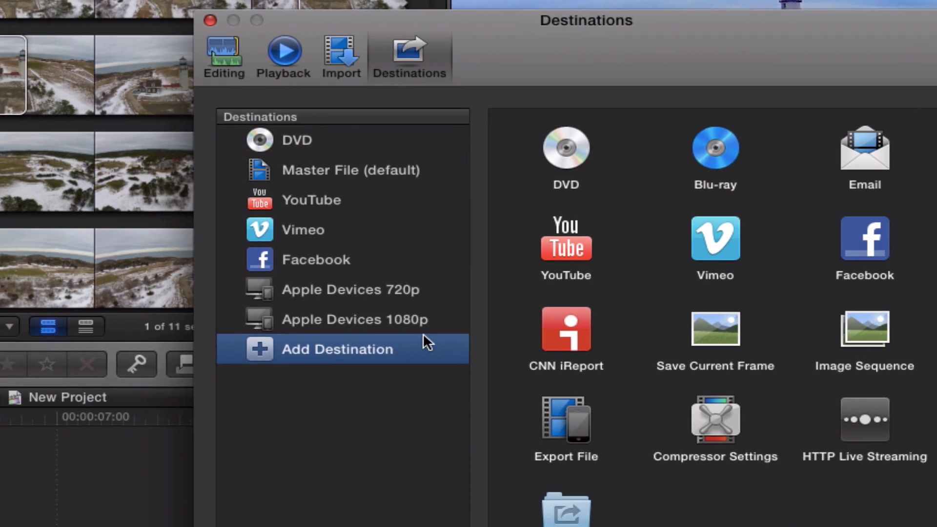